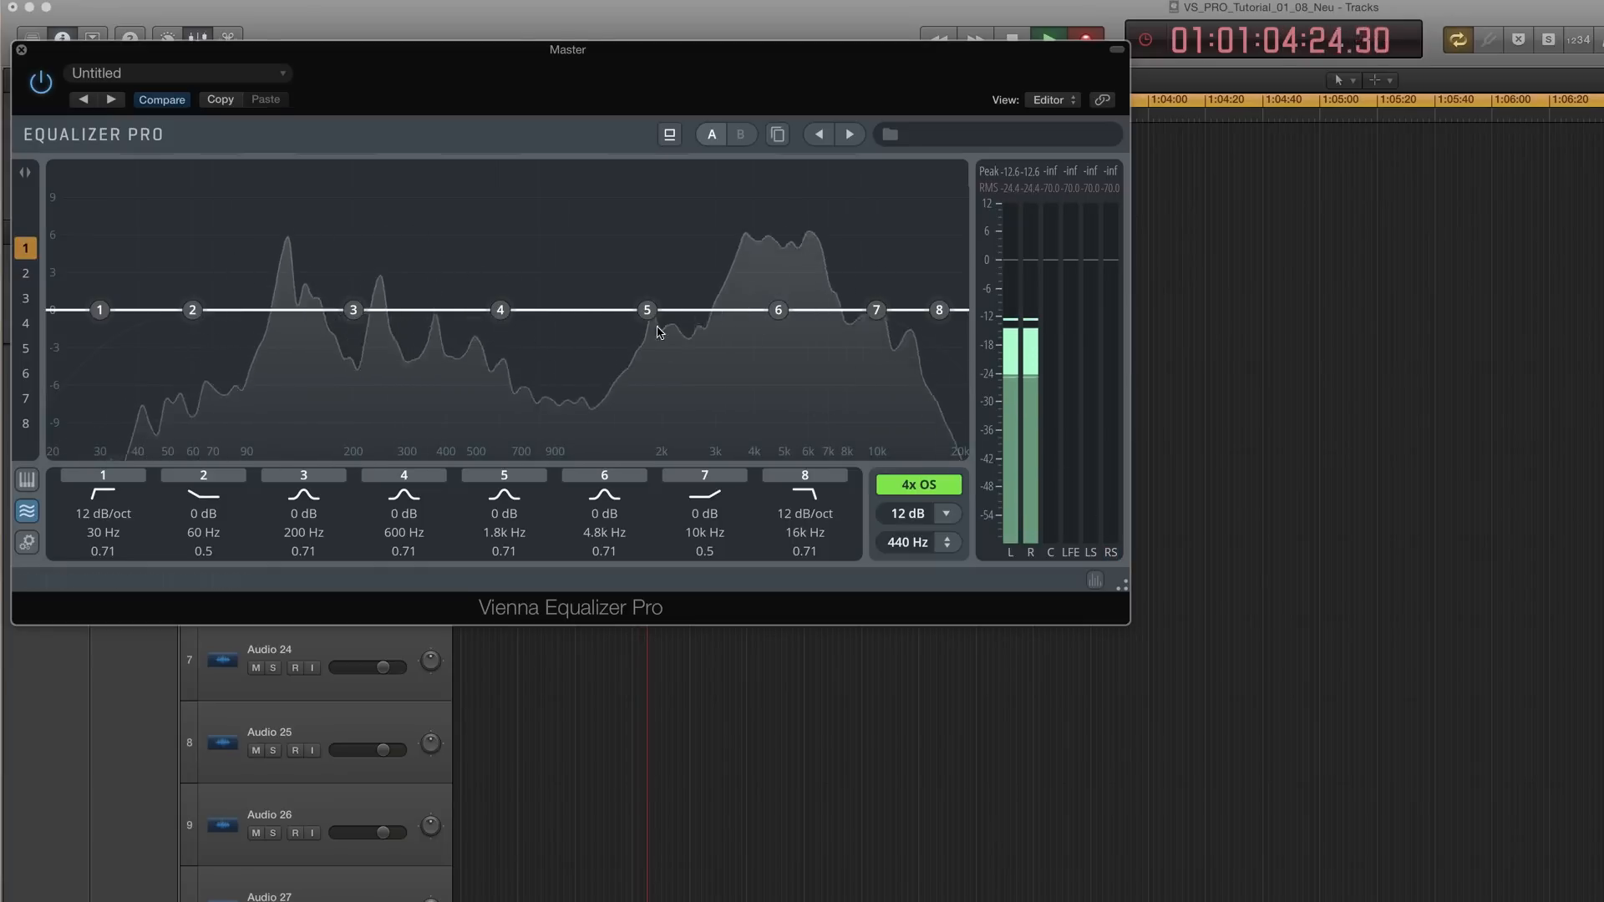
Resize the equalizer window taller, make it wider at reduced height, and return it to its initial size
drag(1129, 587, 1142, 868)
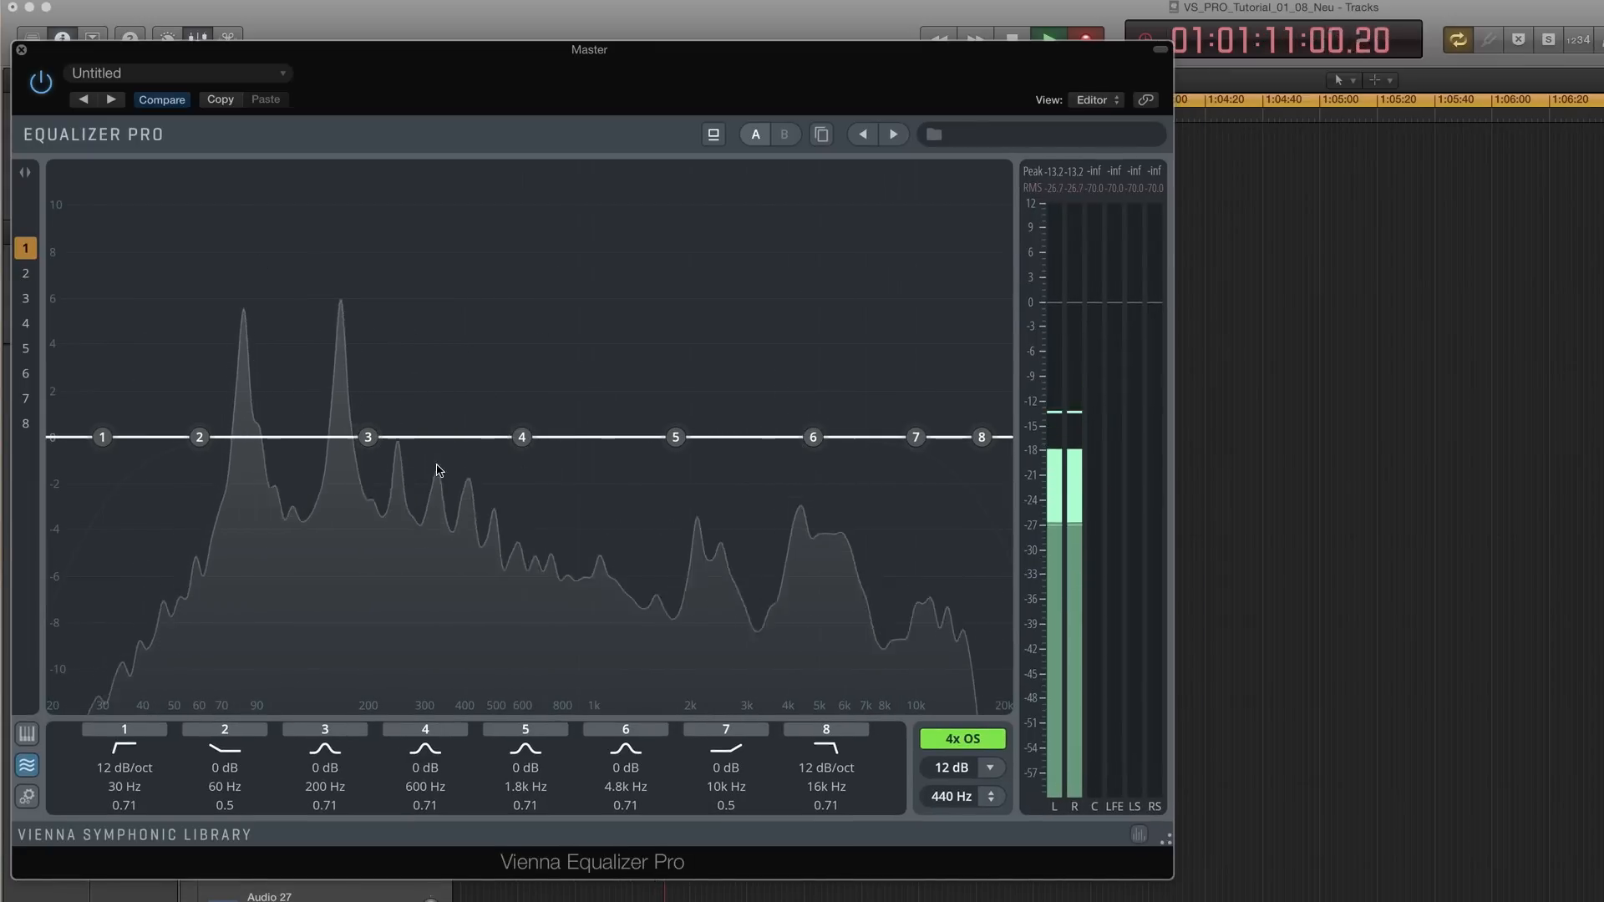
drag(1166, 841, 1394, 289)
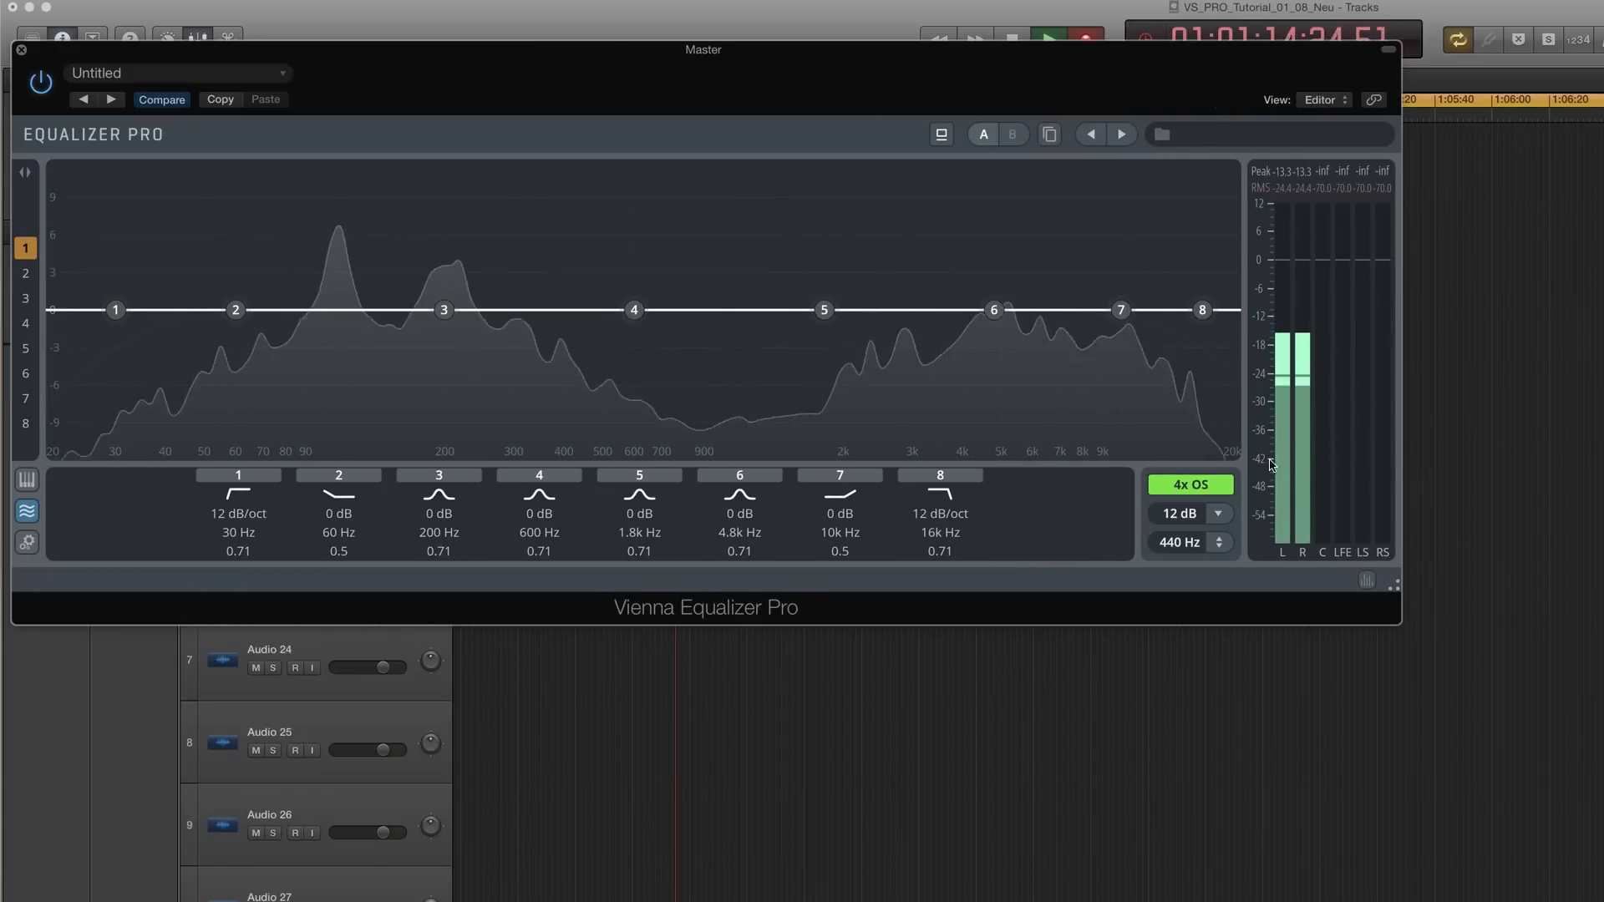
drag(1384, 586, 1122, 586)
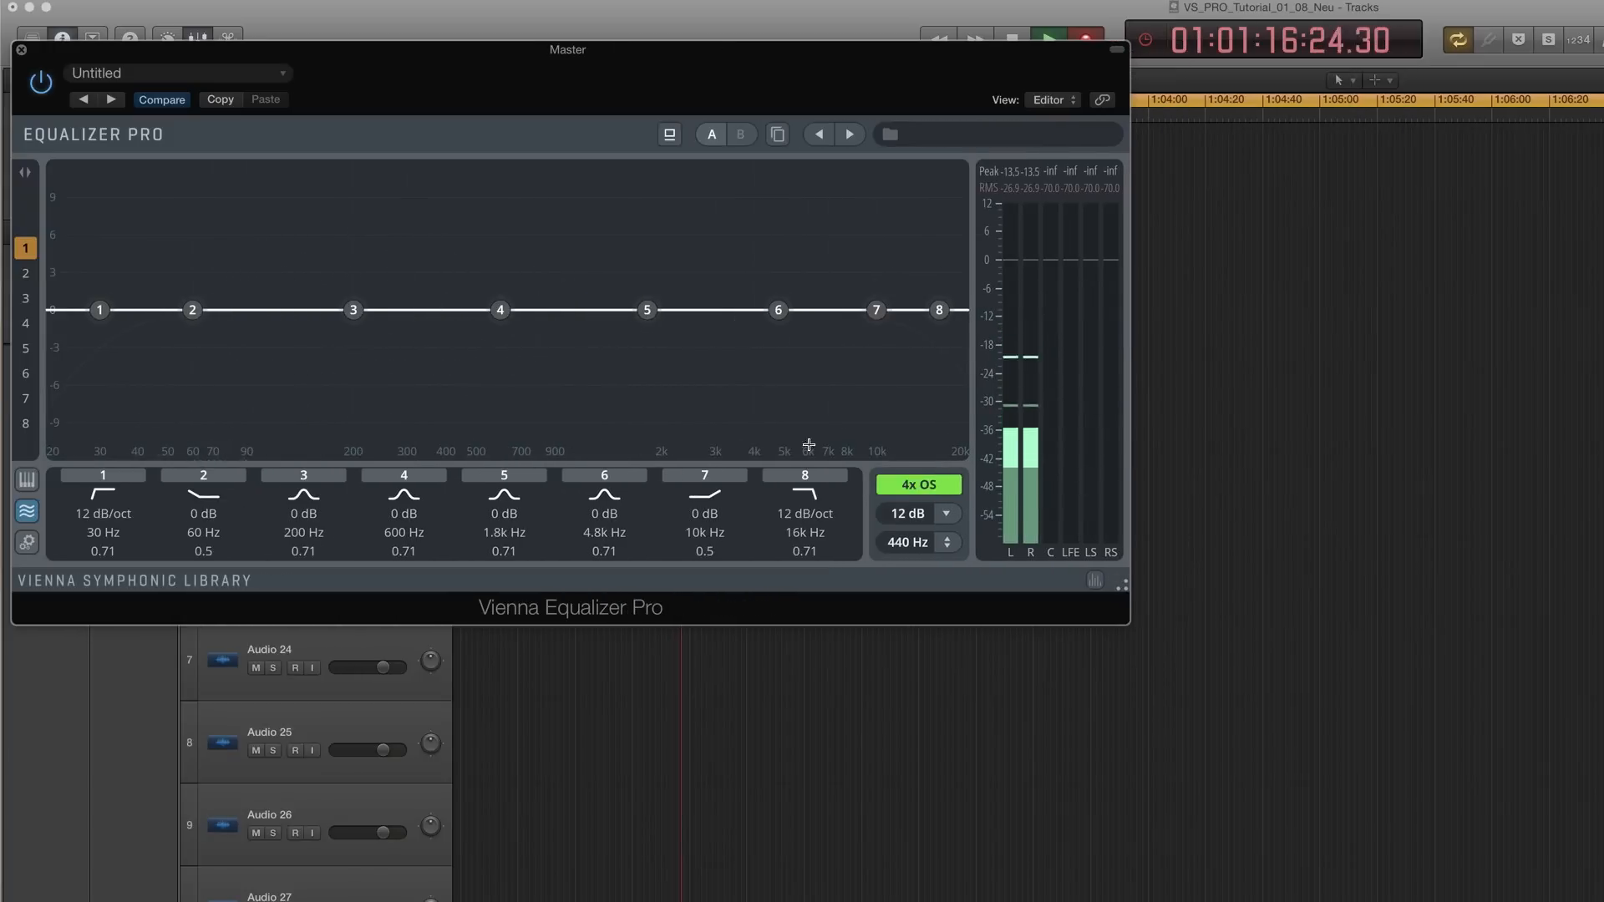
Scale the equalizer interface to 200%
click(427, 142)
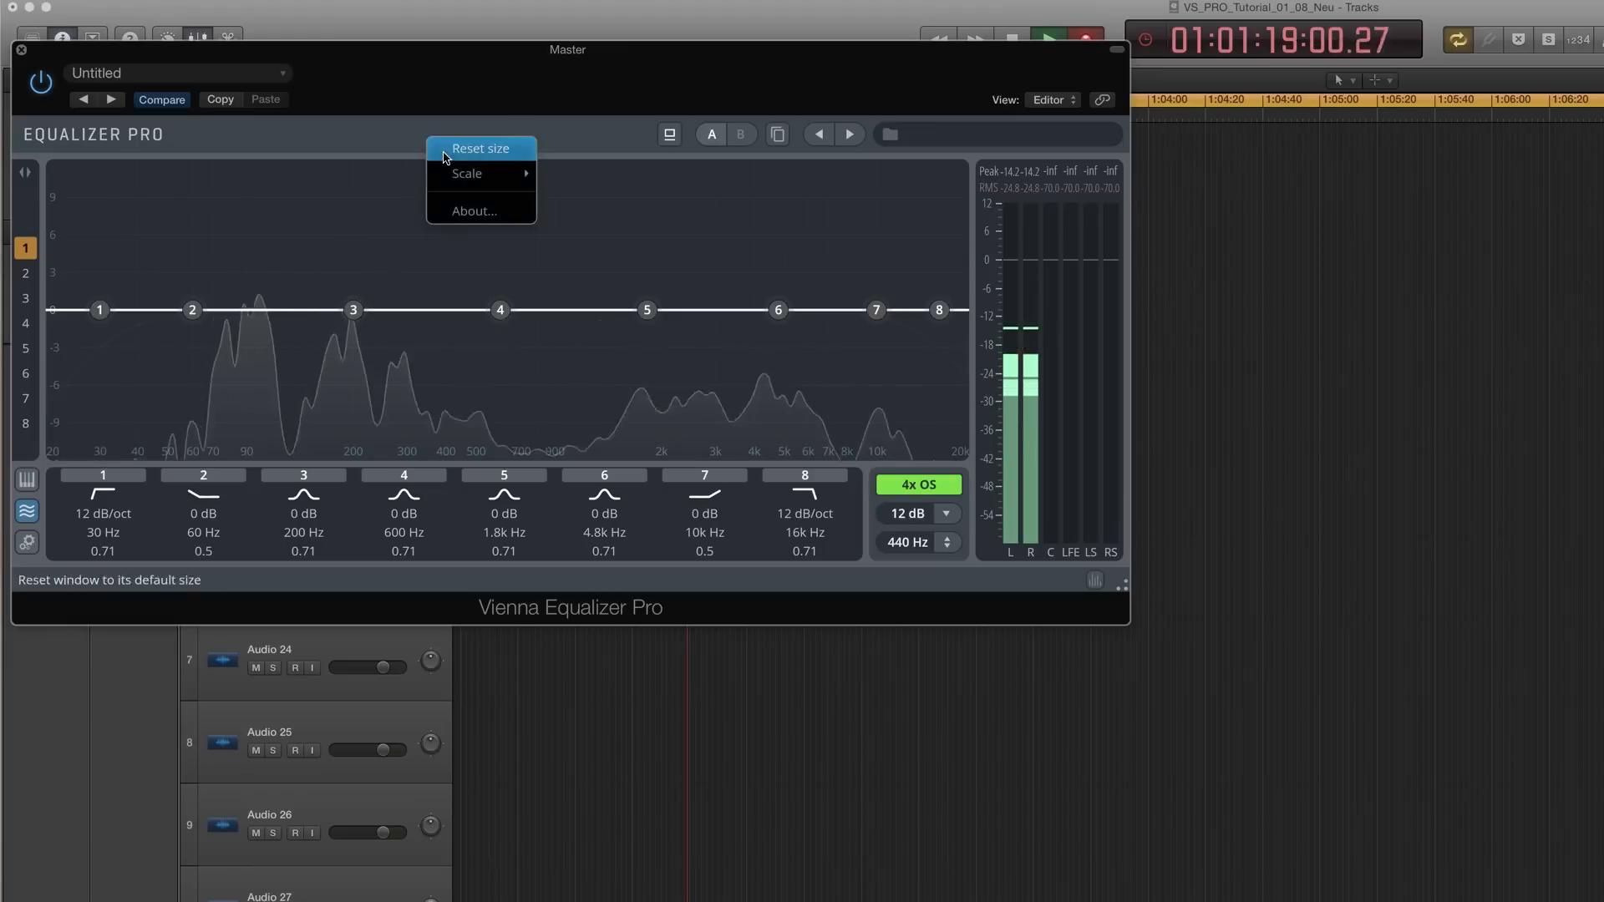
mouse_move(481, 173)
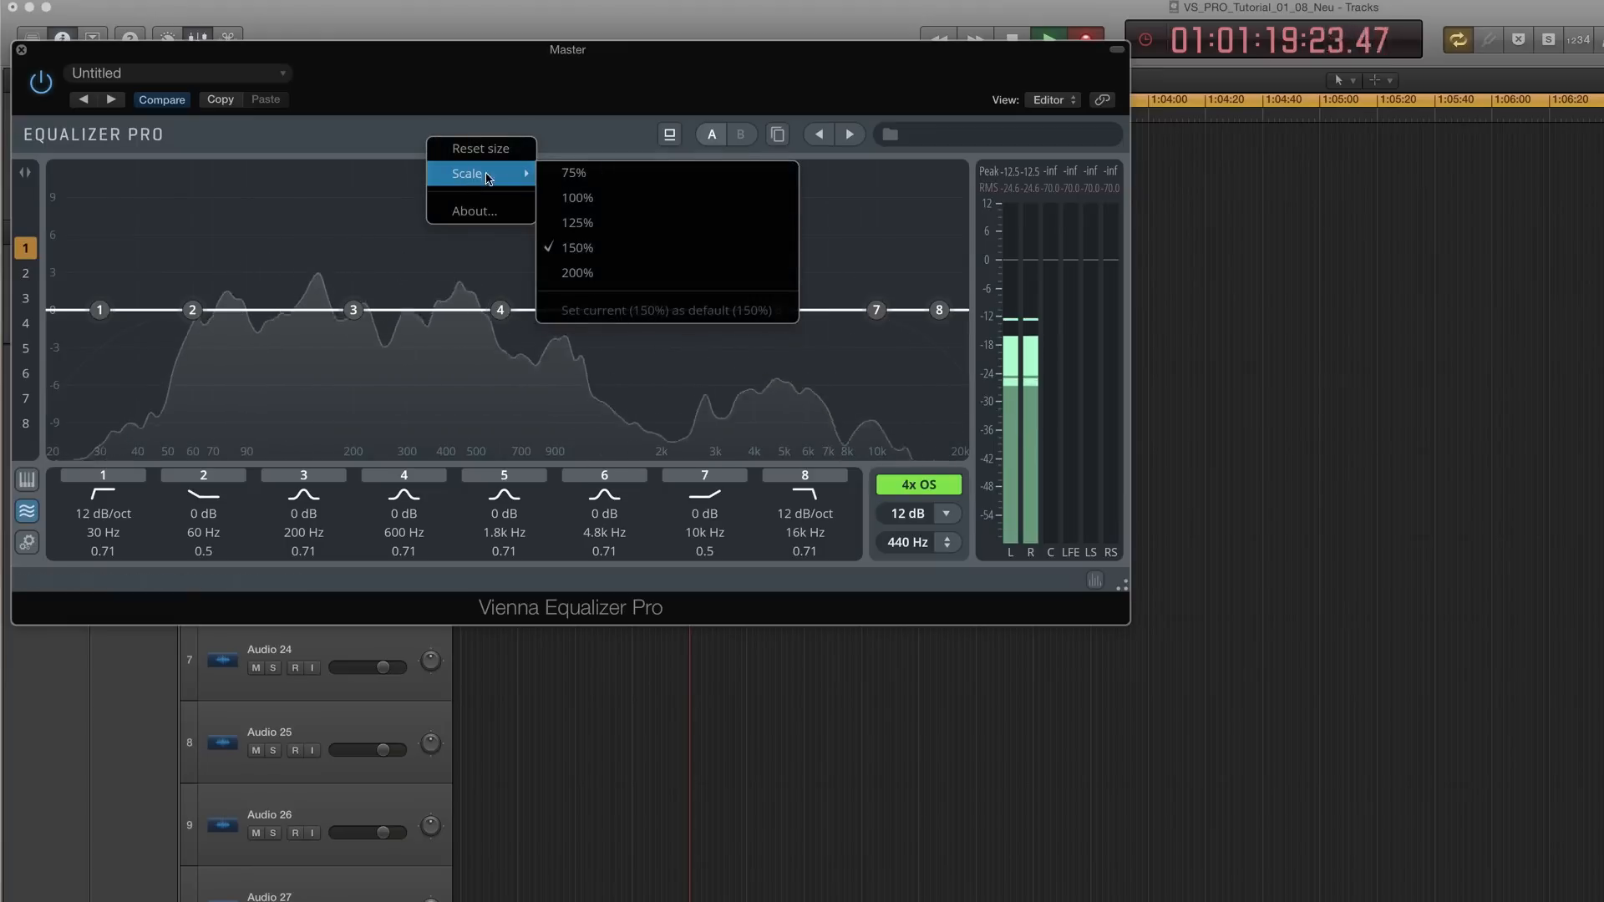
click(574, 275)
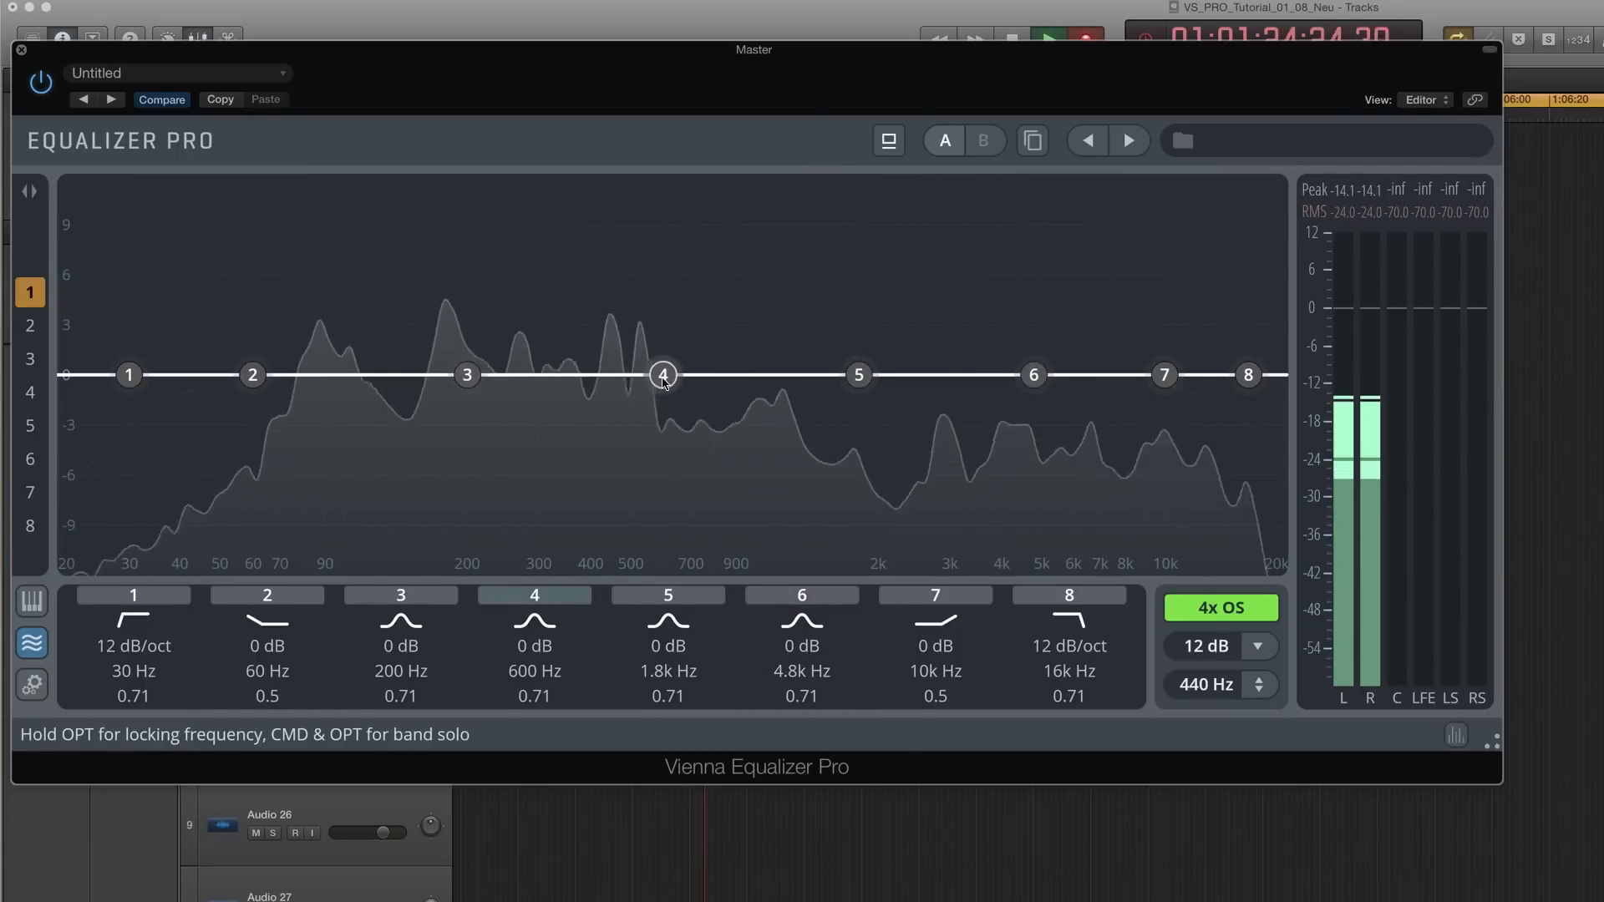
Reduce the equalizer interface scale to 125% and enlarge it again to 200%
click(474, 138)
mouse_move(598, 189)
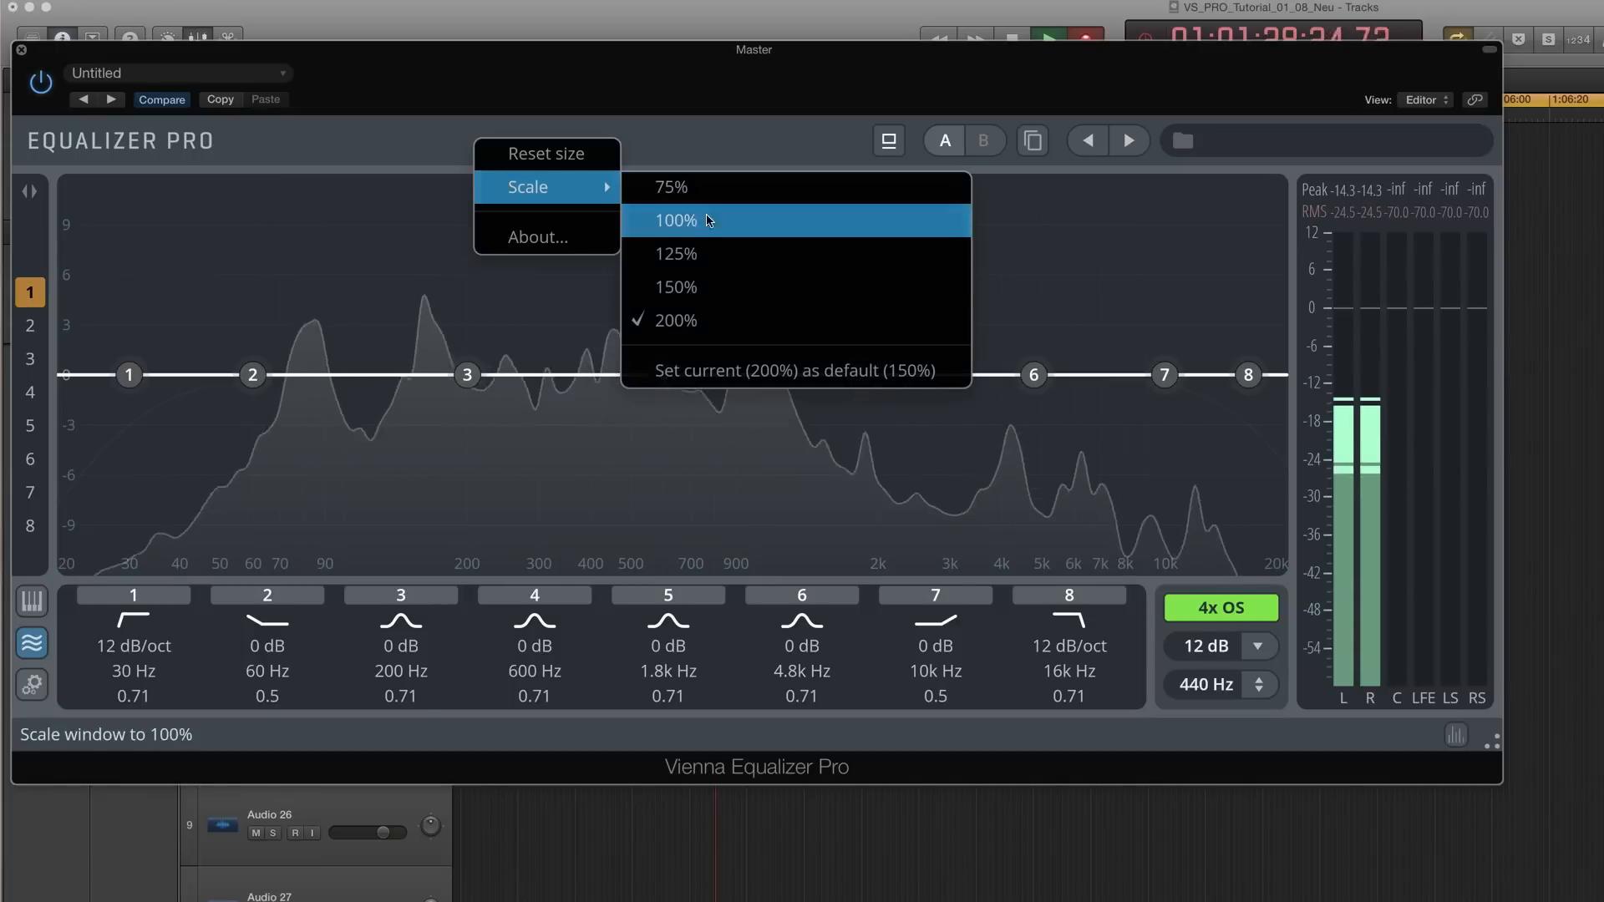
click(673, 254)
click(443, 134)
mouse_move(489, 161)
click(565, 244)
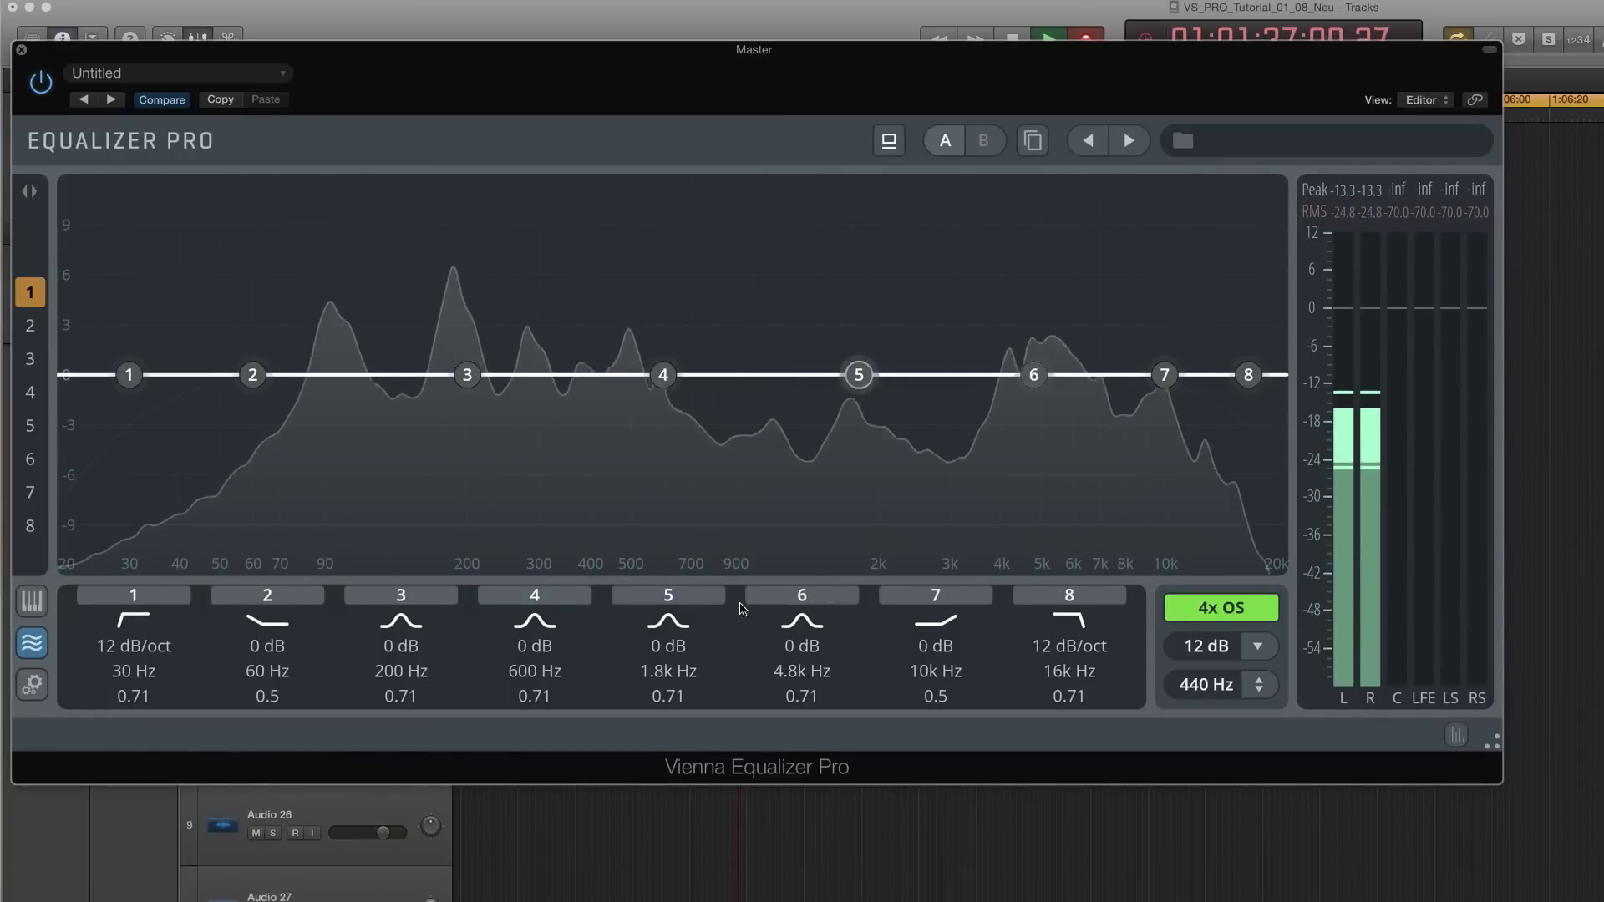
Set the equalizer interface scale to 150%
click(493, 136)
mouse_move(598, 182)
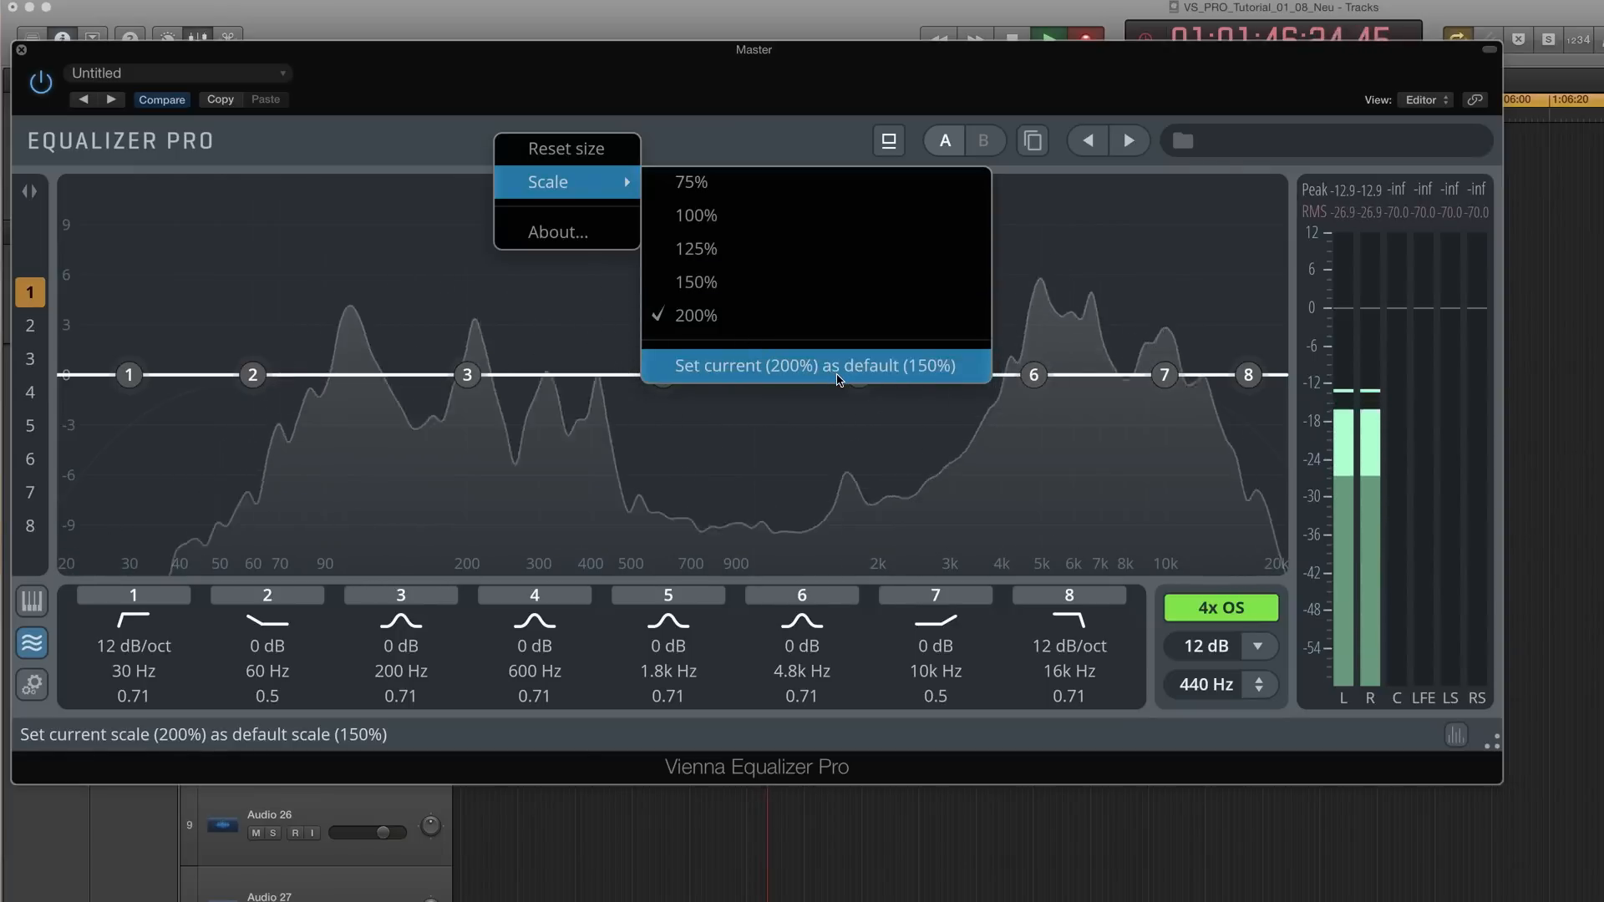
click(700, 282)
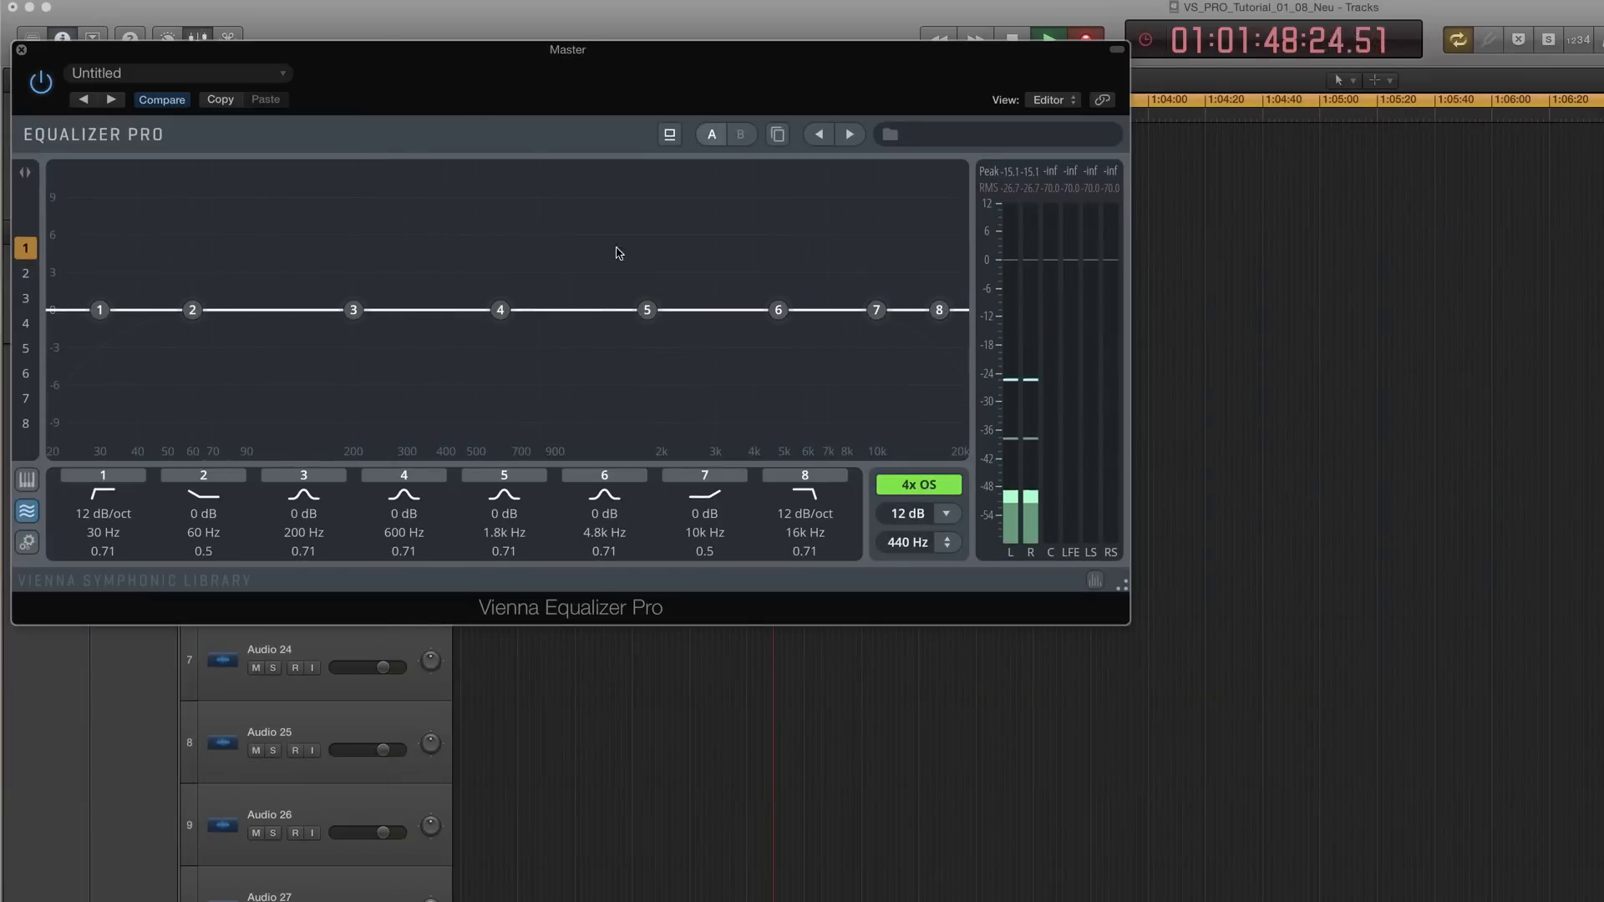
Open the preset browser and look through the factory presets, including the 001 Dimension Strings and 02 Chamber Strings folders
click(890, 137)
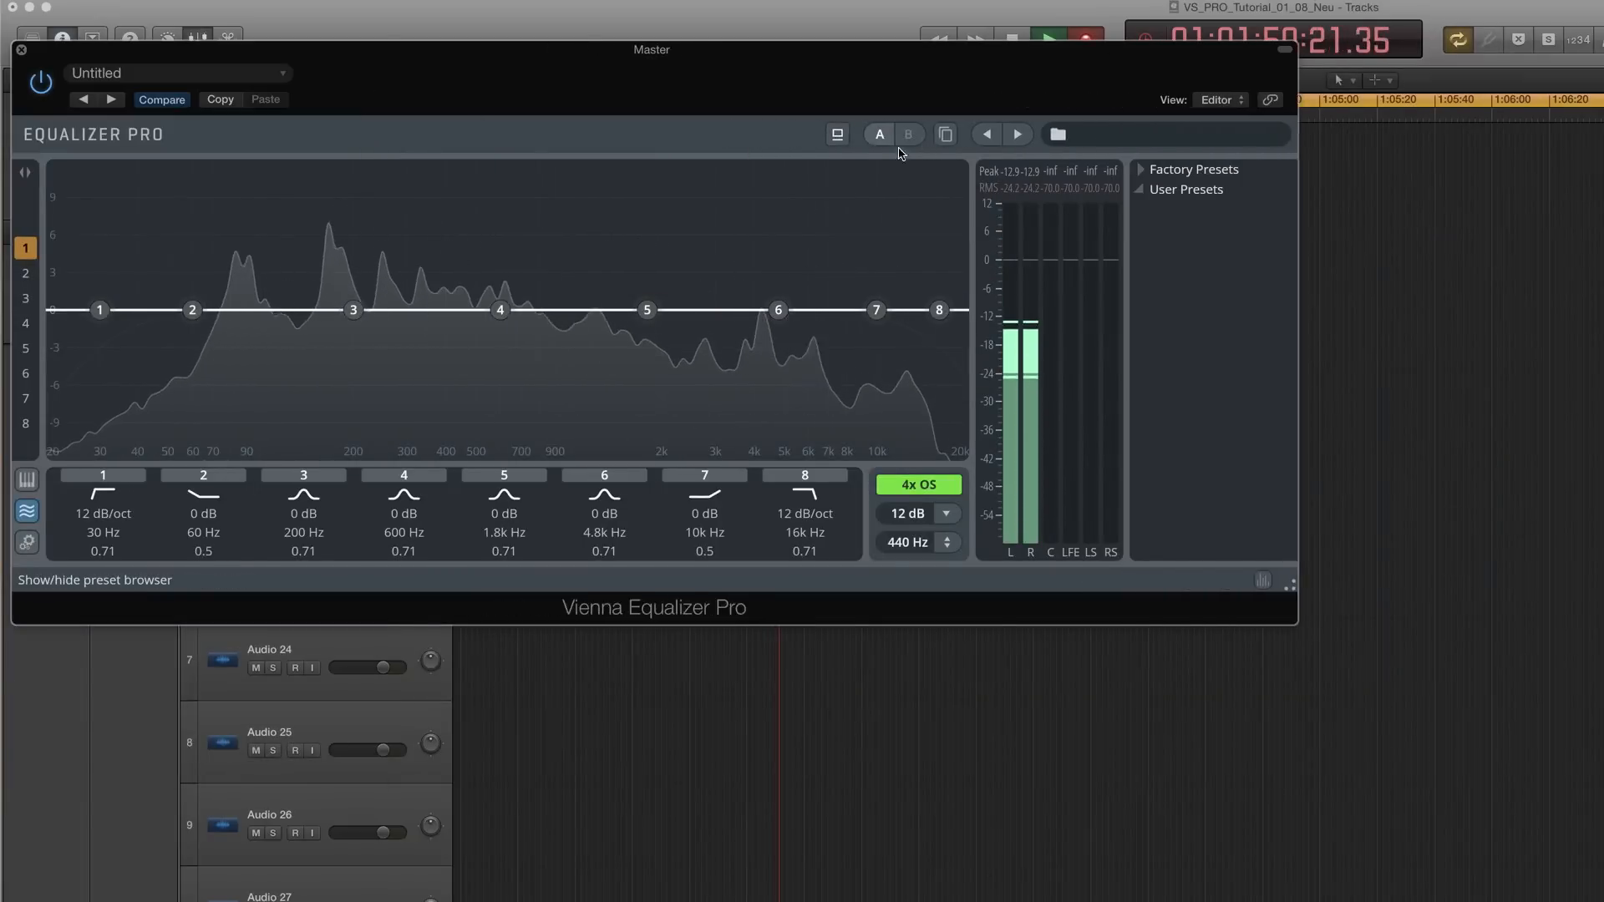
click(1150, 210)
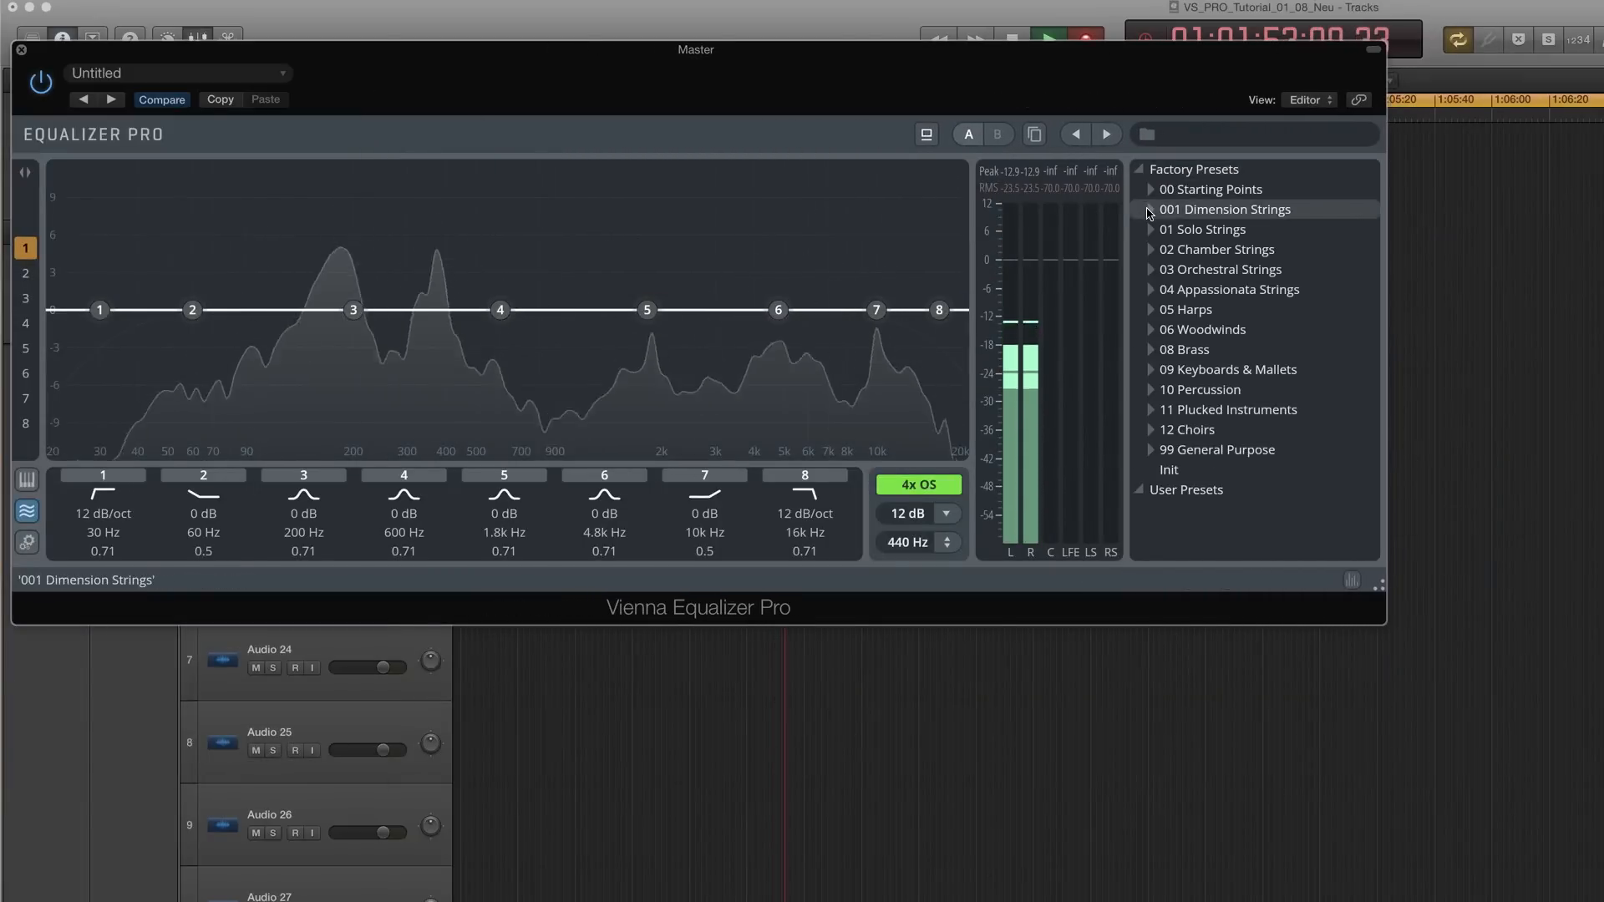
click(1151, 211)
click(1150, 211)
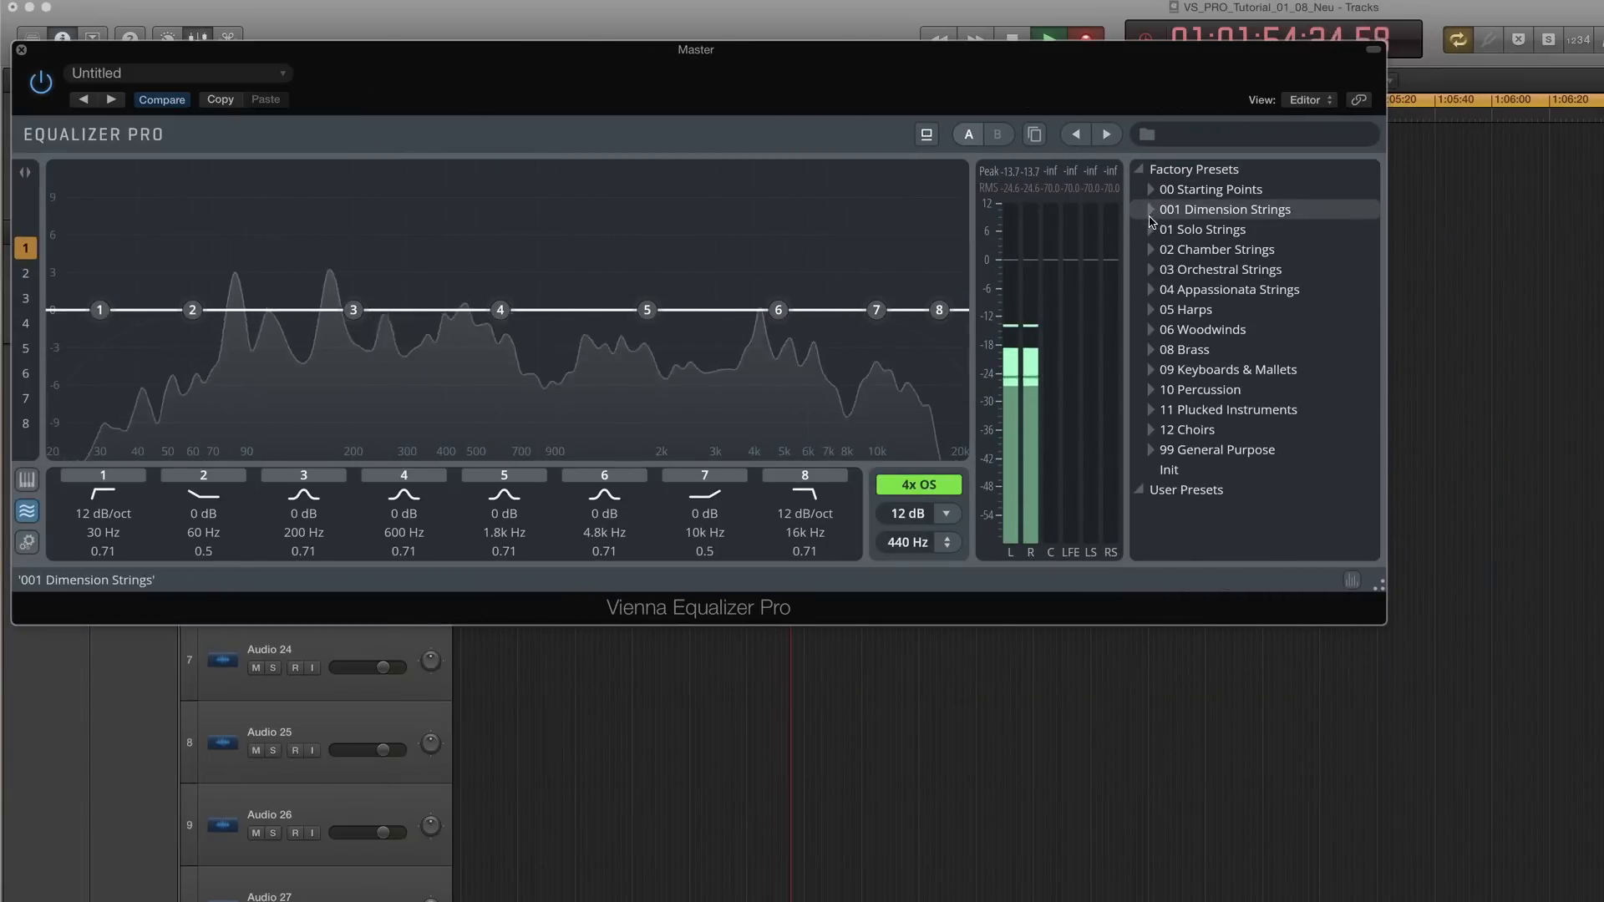
click(1150, 250)
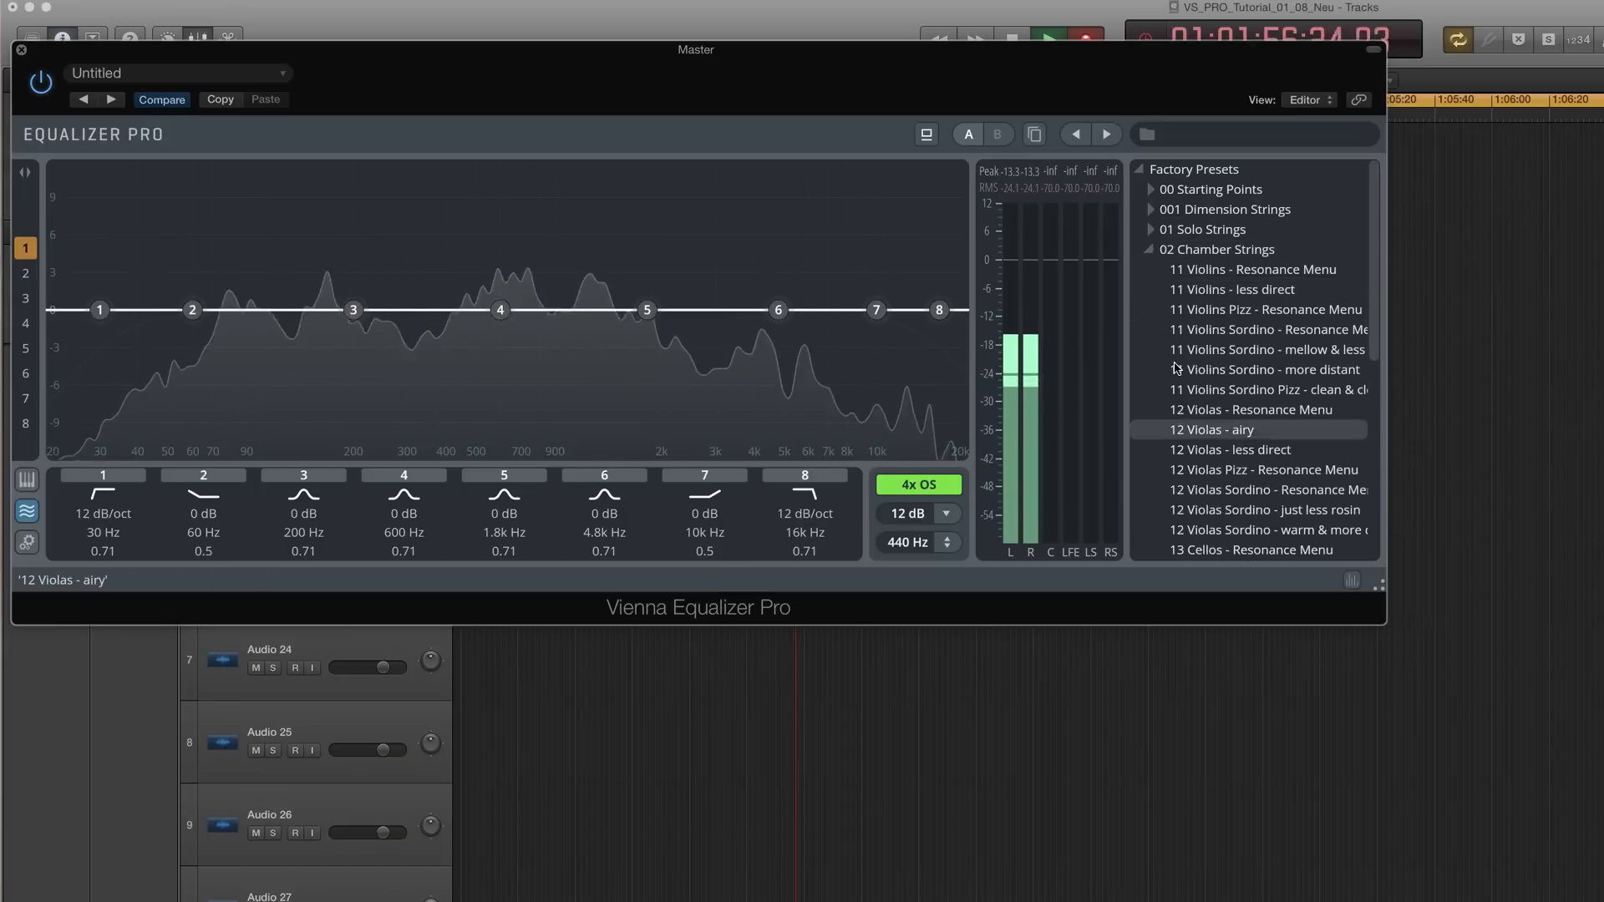
click(1150, 250)
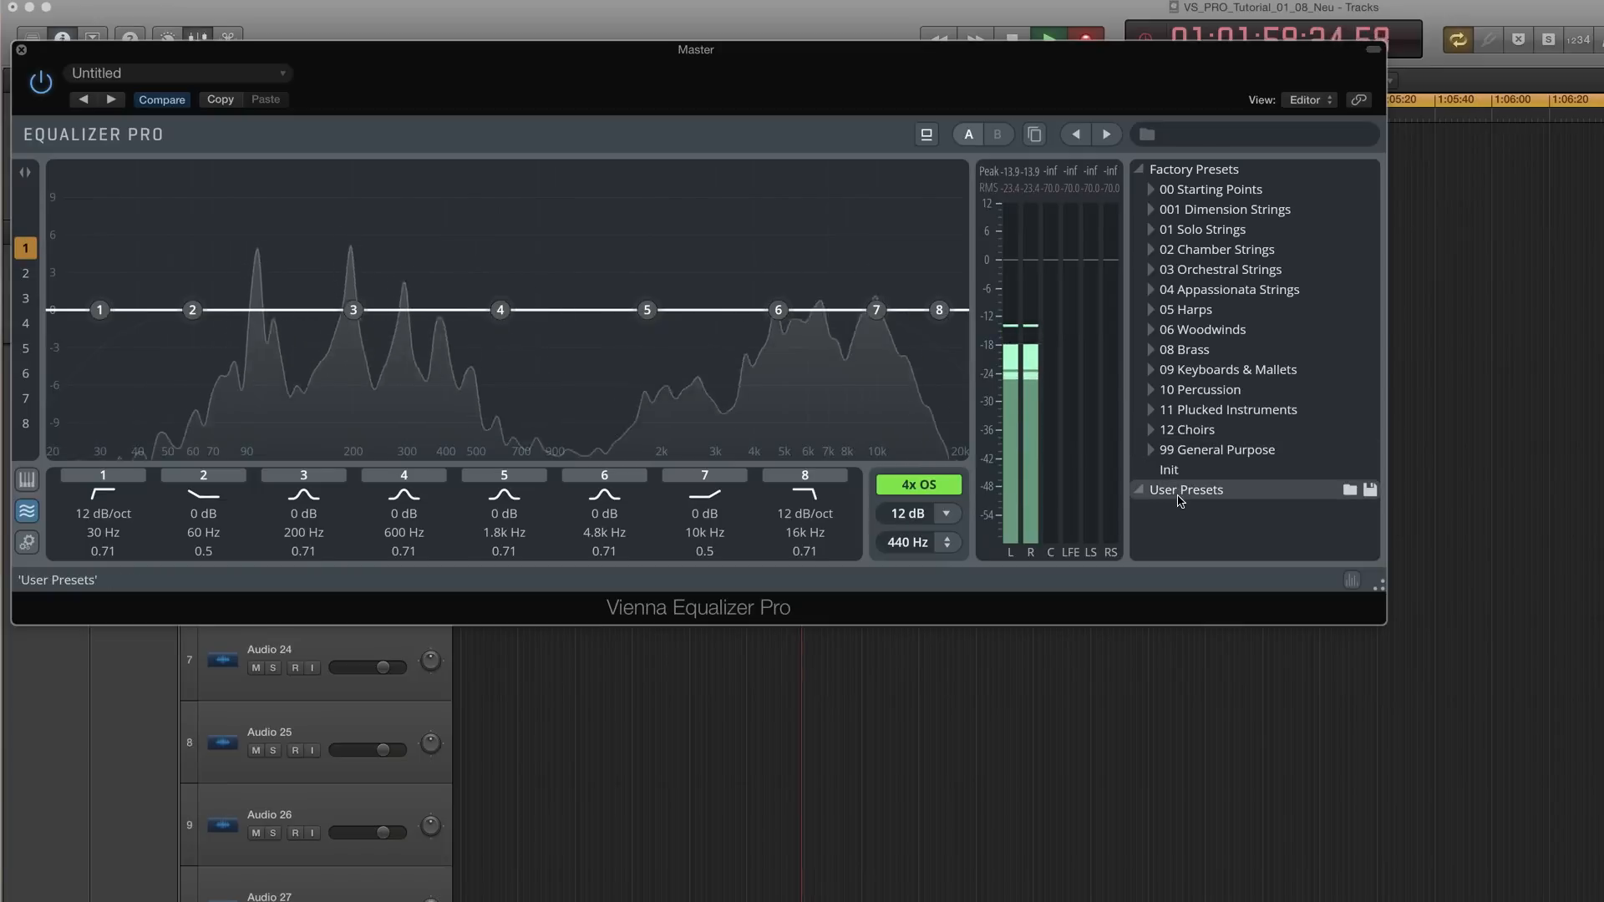
Create a new user preset folder named Starting Points
click(1349, 491)
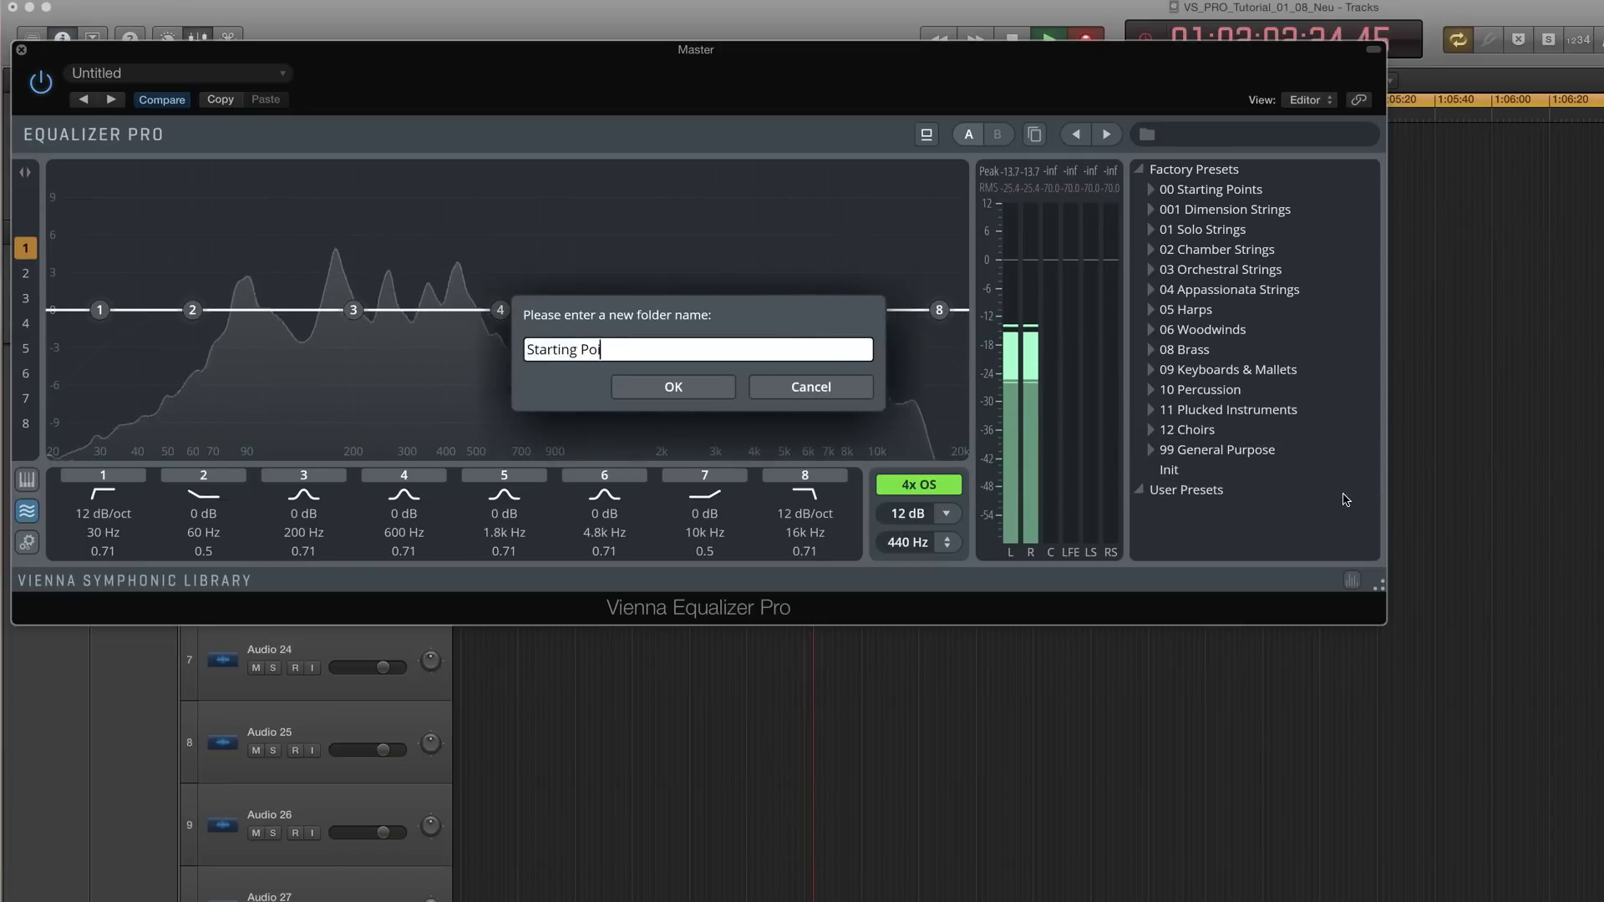
text(Starting Points)
key(Return)
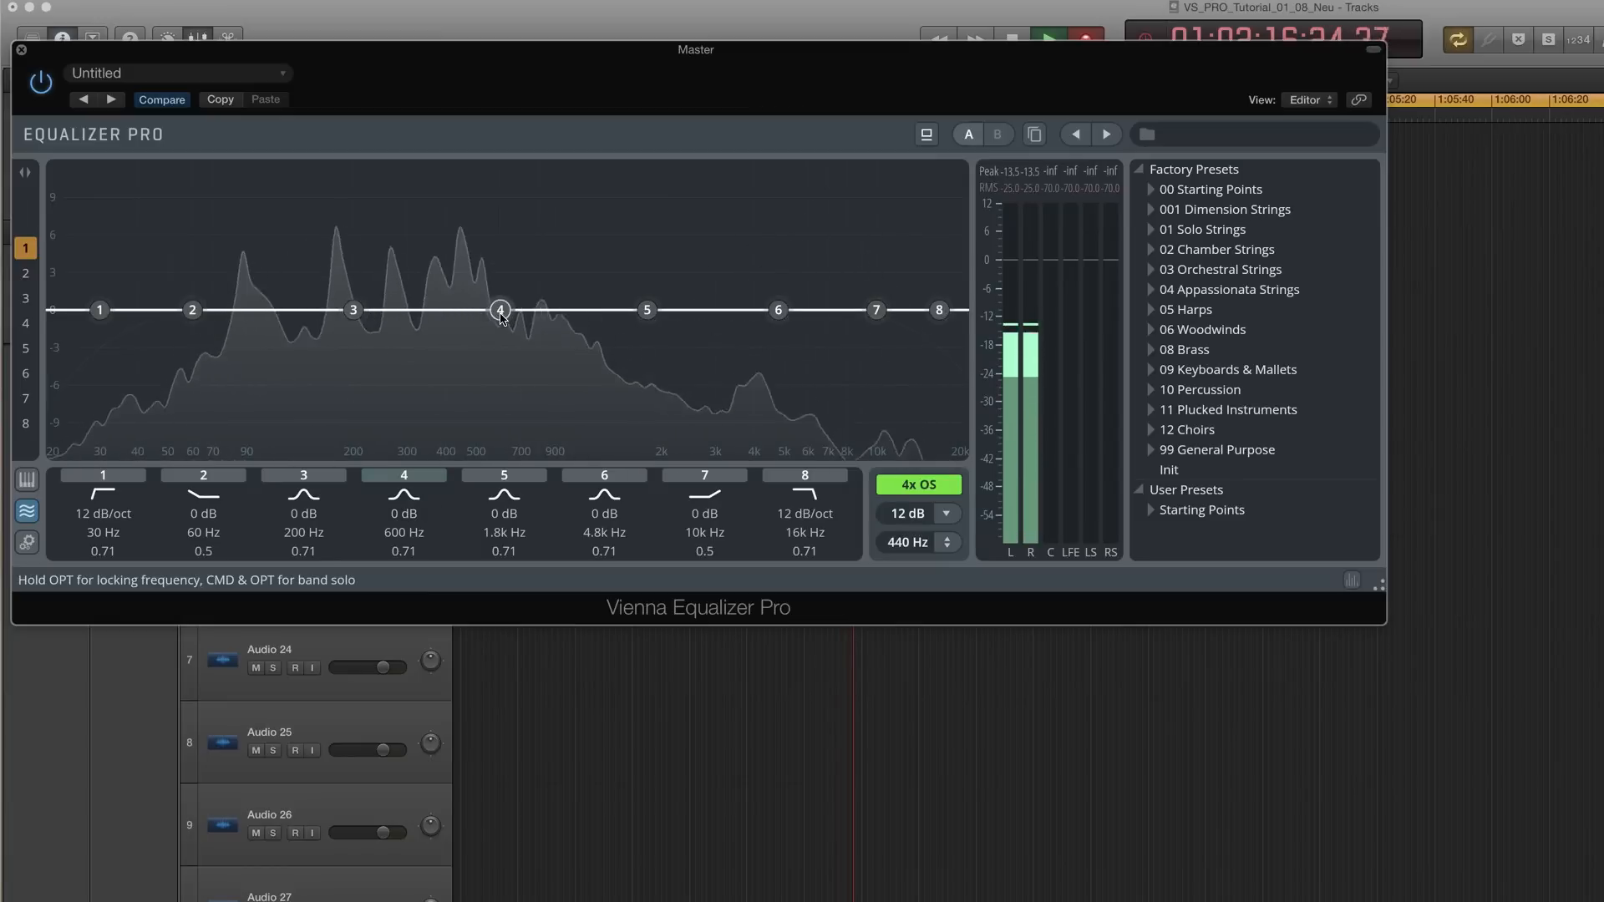
Expand the group section and assign the C channel to group 3, LFE and LS to group 5, and RS to group 6
click(25, 172)
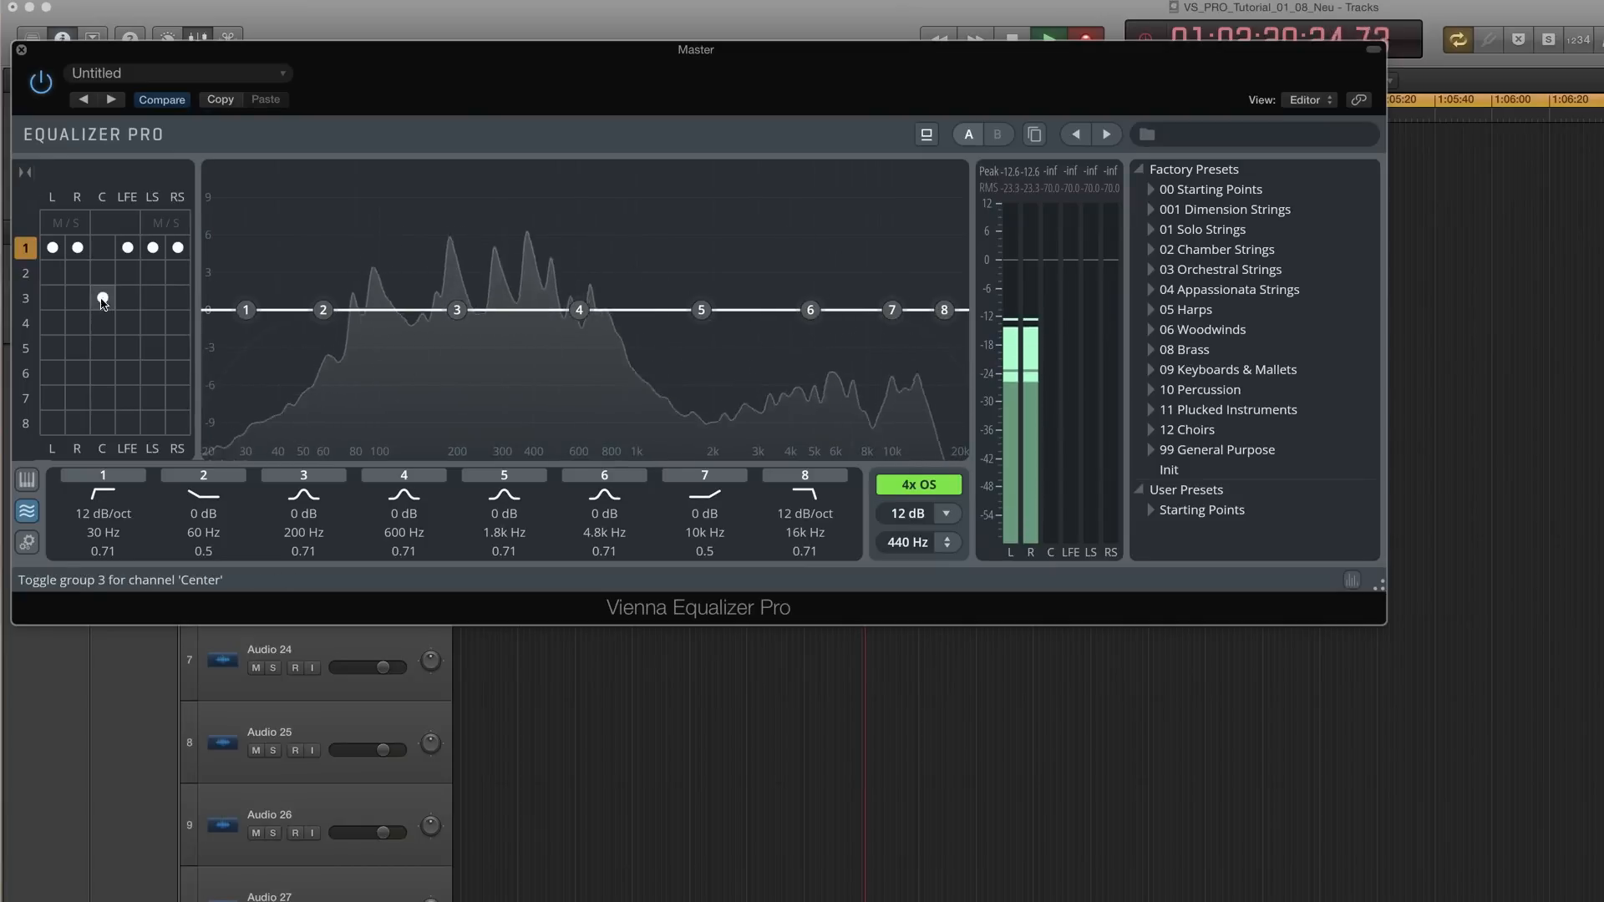
click(128, 348)
click(153, 347)
click(178, 347)
click(178, 373)
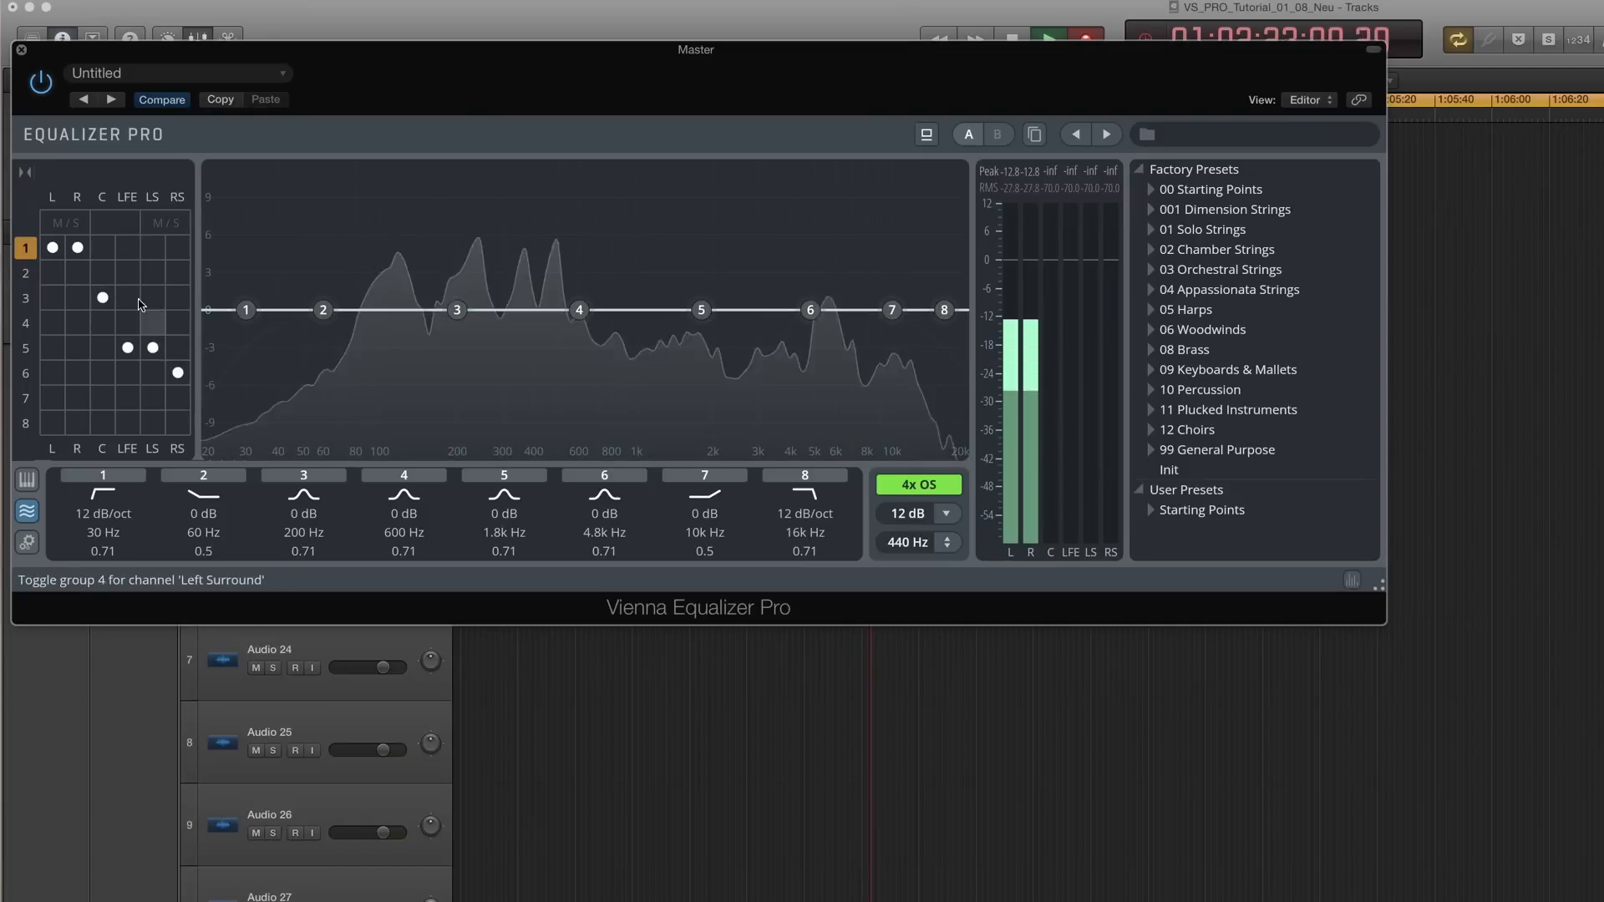
Reassign all channels, including R, to group 1 in the channel matrix
click(103, 247)
click(128, 248)
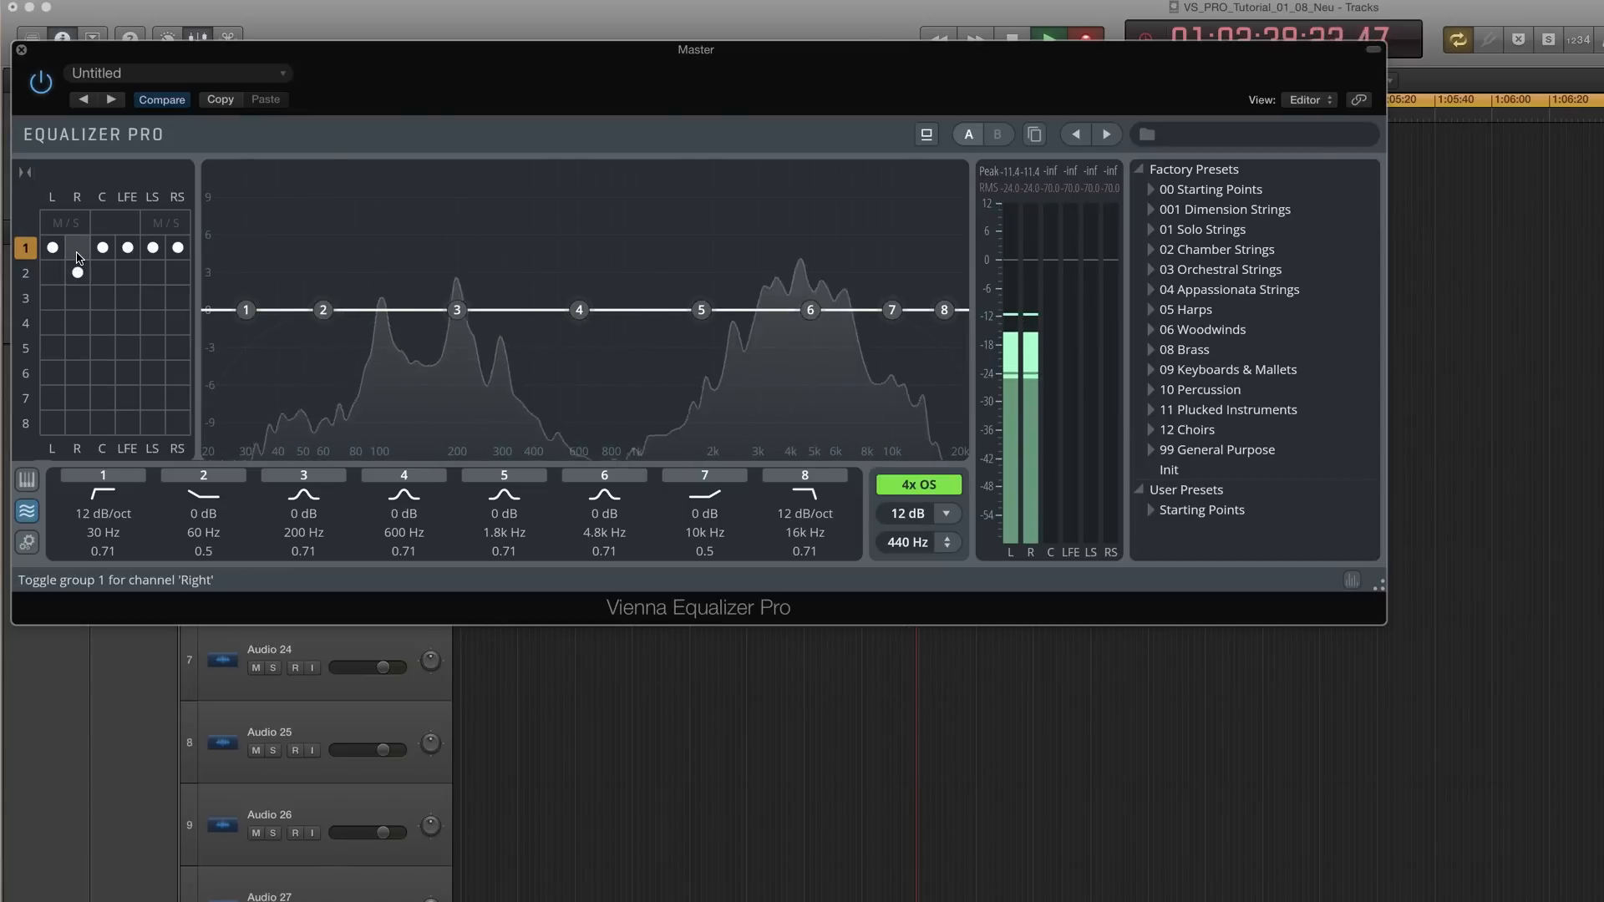
click(78, 256)
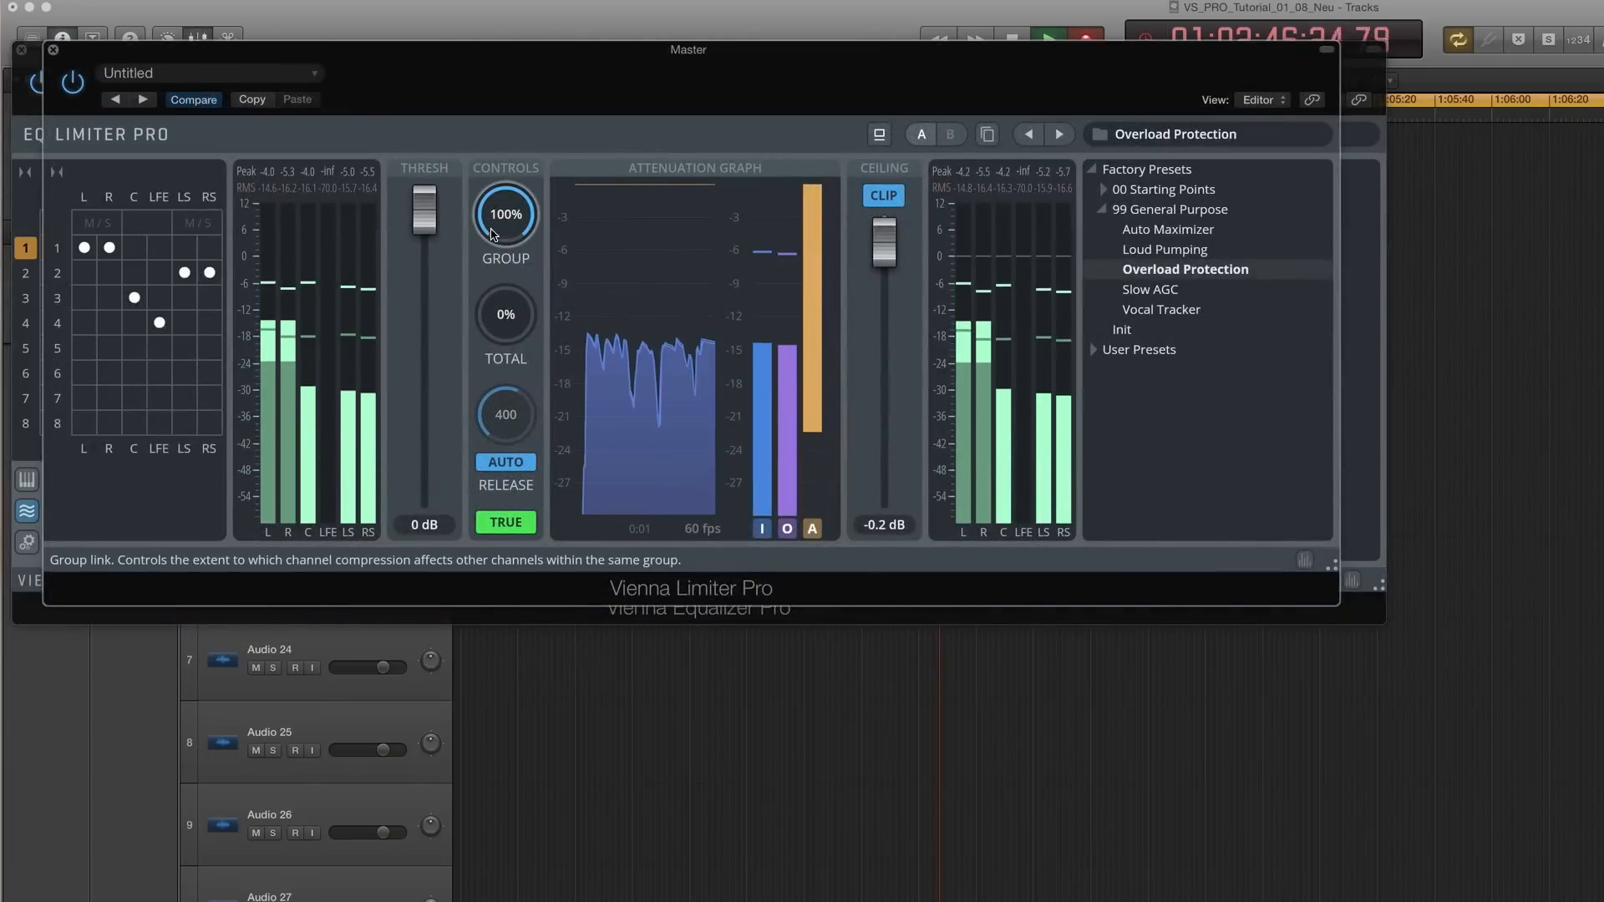
Lower Limiter Pro's group link to 0.2% and total link to 0.4%, and close the limiter and equalizer windows on the Master track
drag(493, 238, 493, 261)
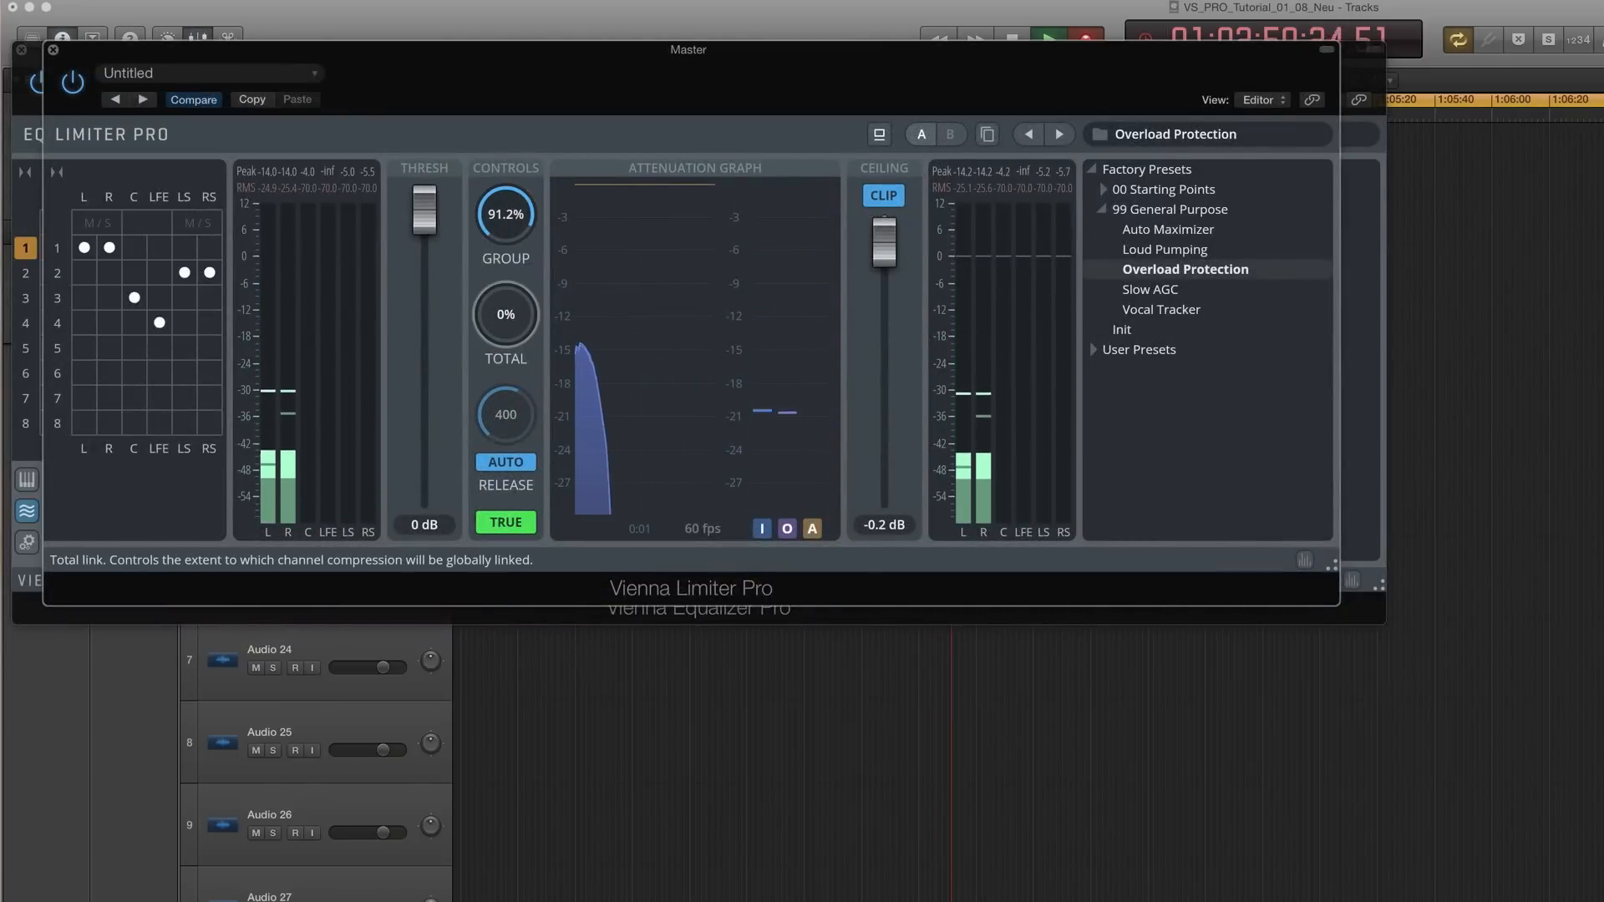
mouse_move(506, 315)
mouse_down()
mouse_move(505, 268)
mouse_move(506, 335)
mouse_up()
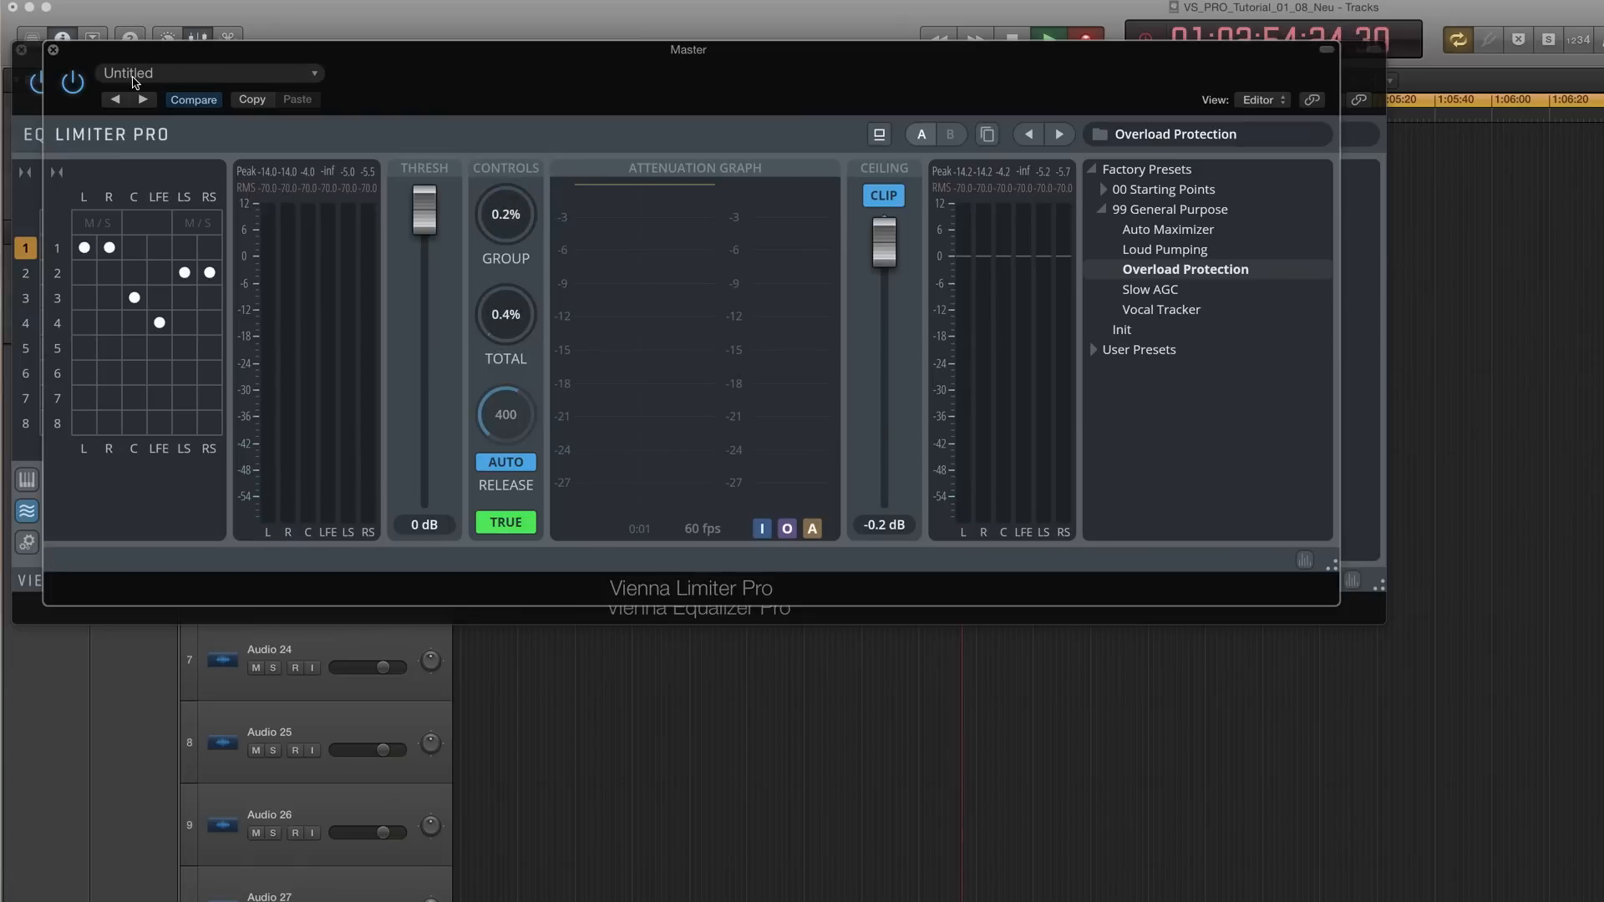
click(54, 52)
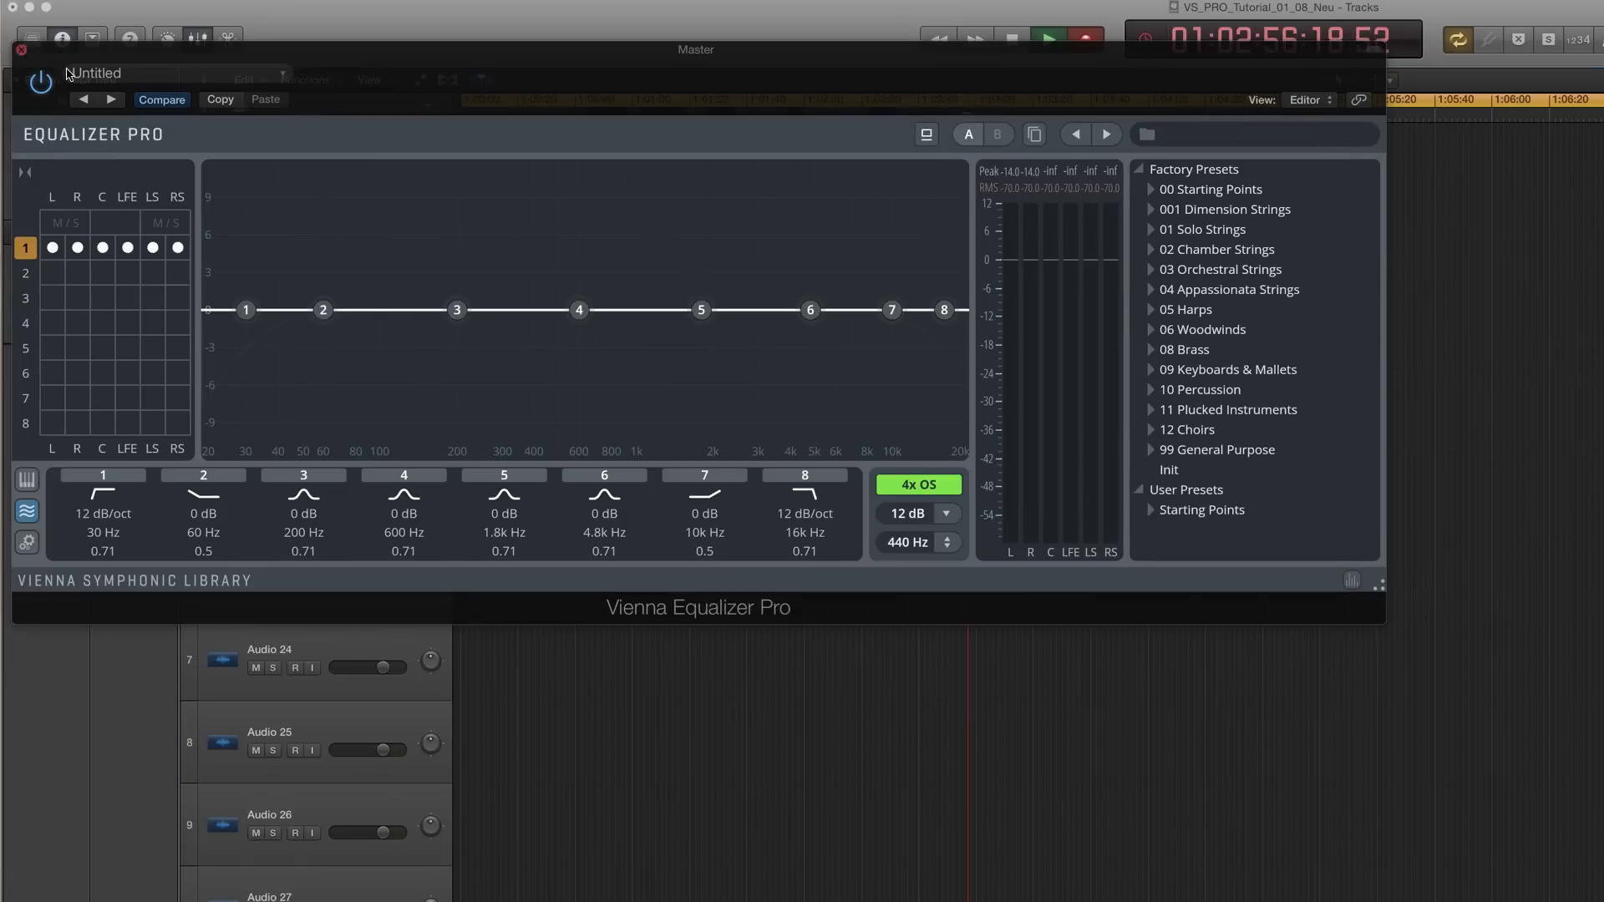
click(21, 49)
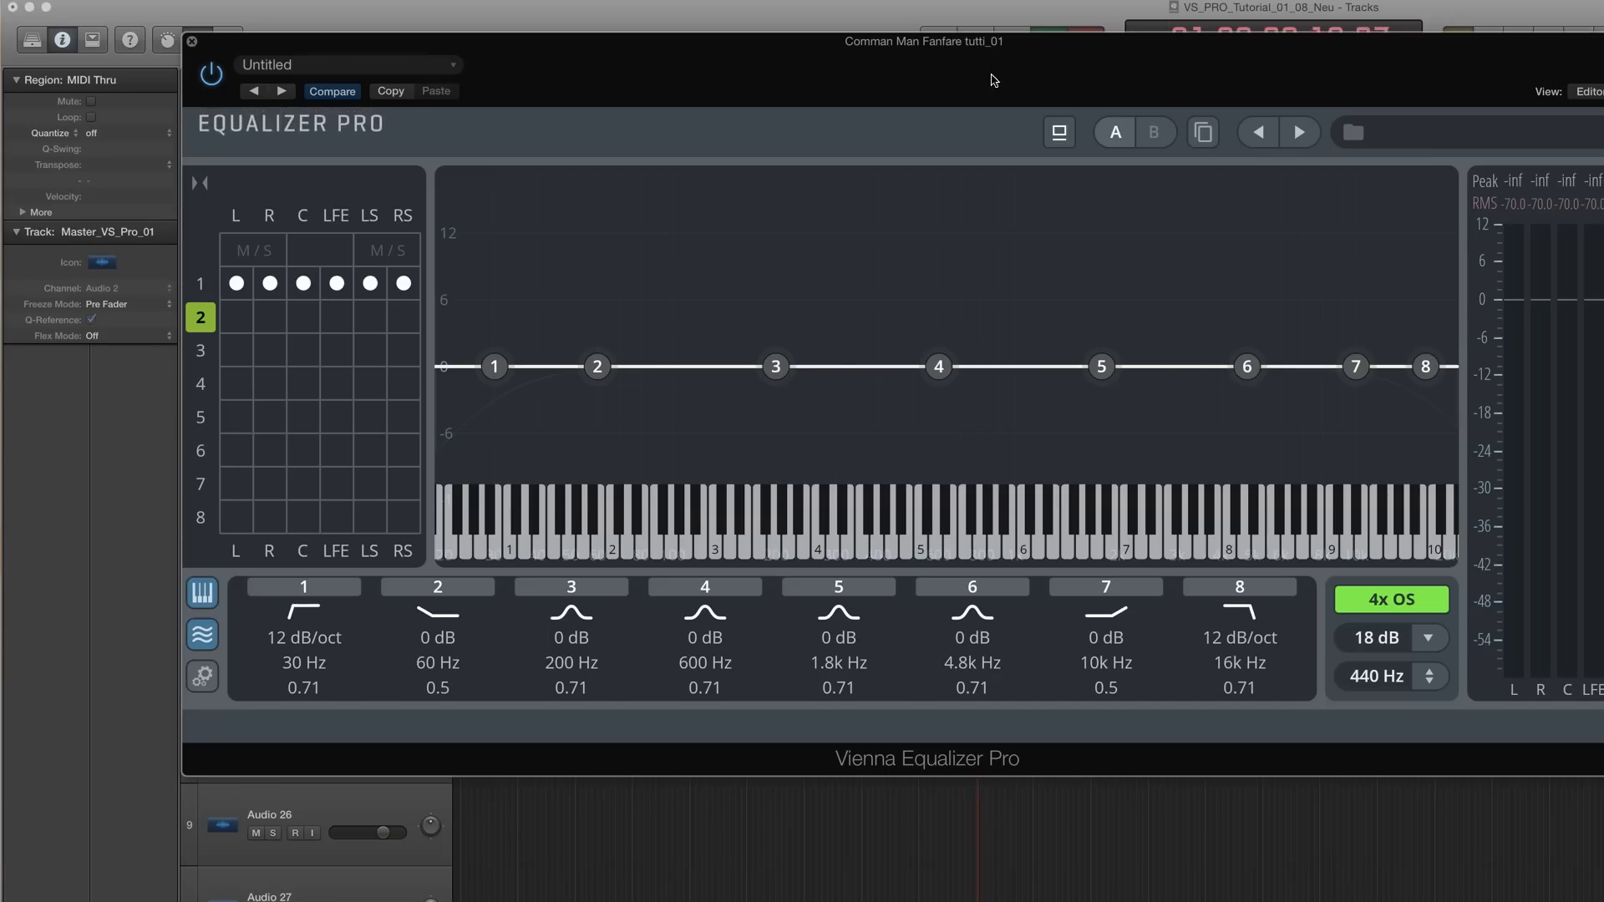
Reposition the Comman Man Fanfare equalizer window, and collapse and re-expand its group section
drag(991, 79, 837, 57)
click(46, 159)
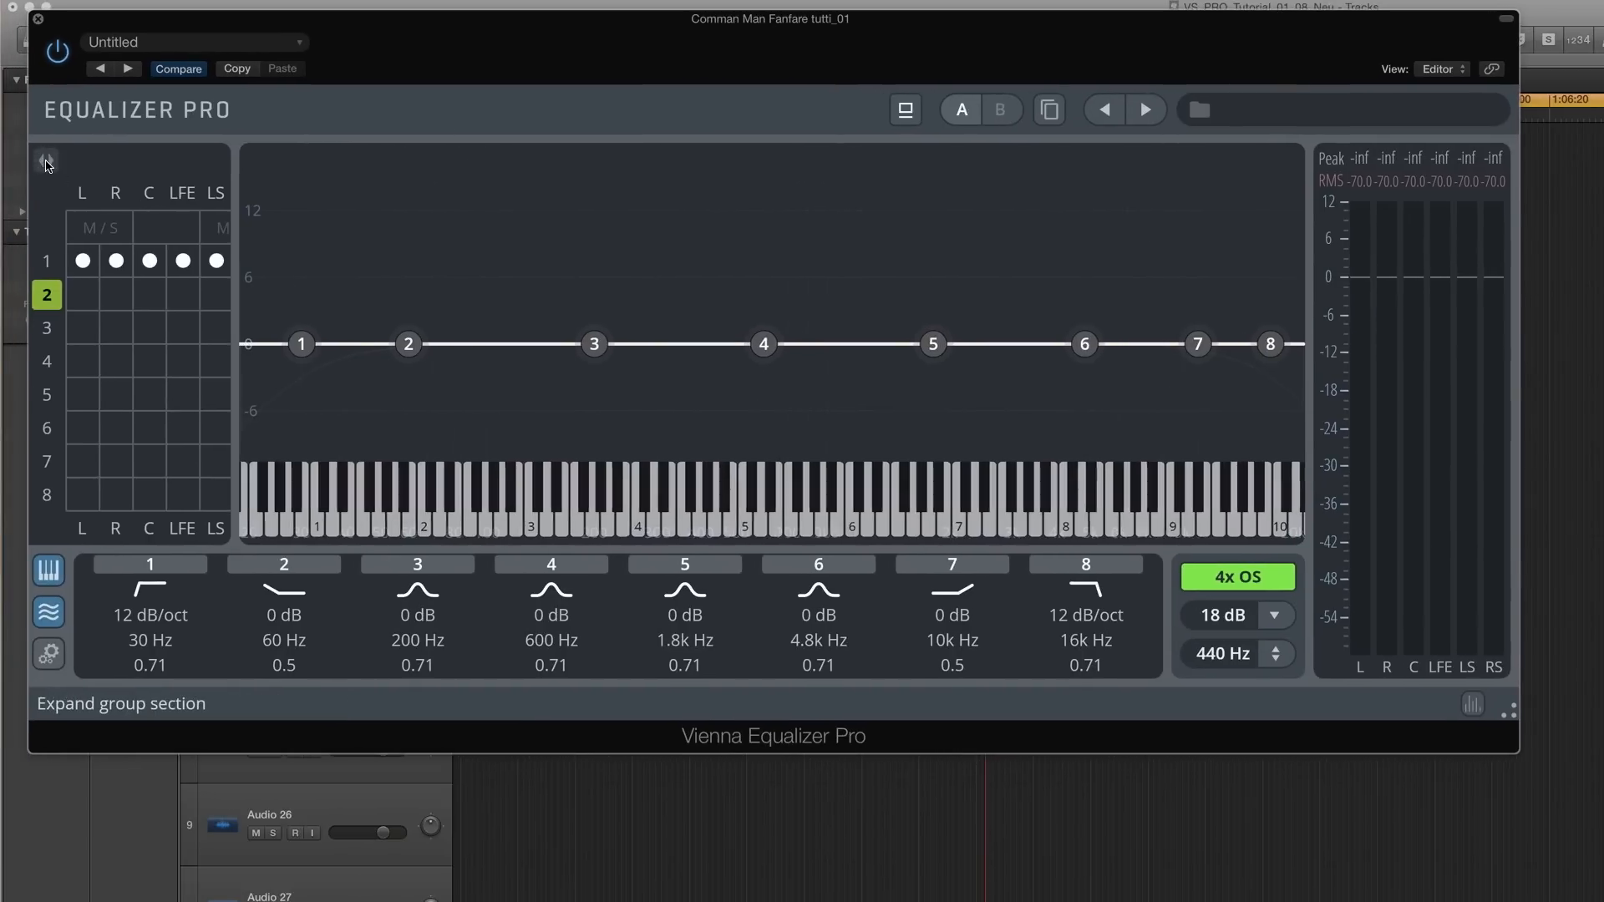
click(46, 159)
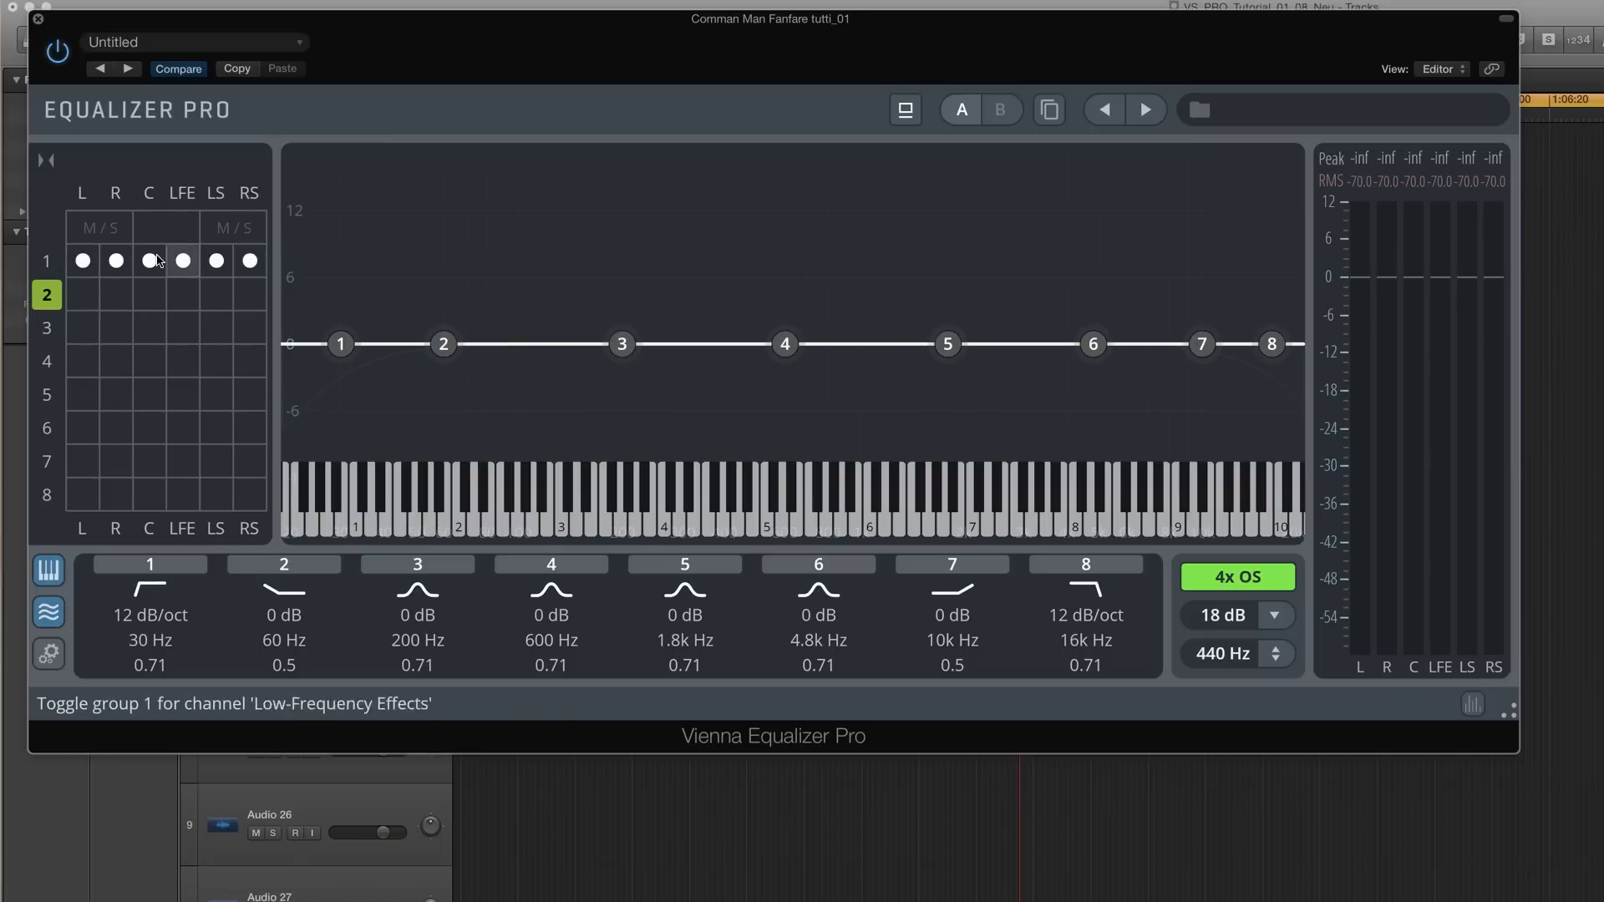
Try boosting band 4 at a higher frequency with varying Q, and reset the band to its defaults
drag(785, 343, 1008, 251)
scroll(1009, 261, up, 5)
scroll(1009, 261, down, 8)
double_click(1005, 253)
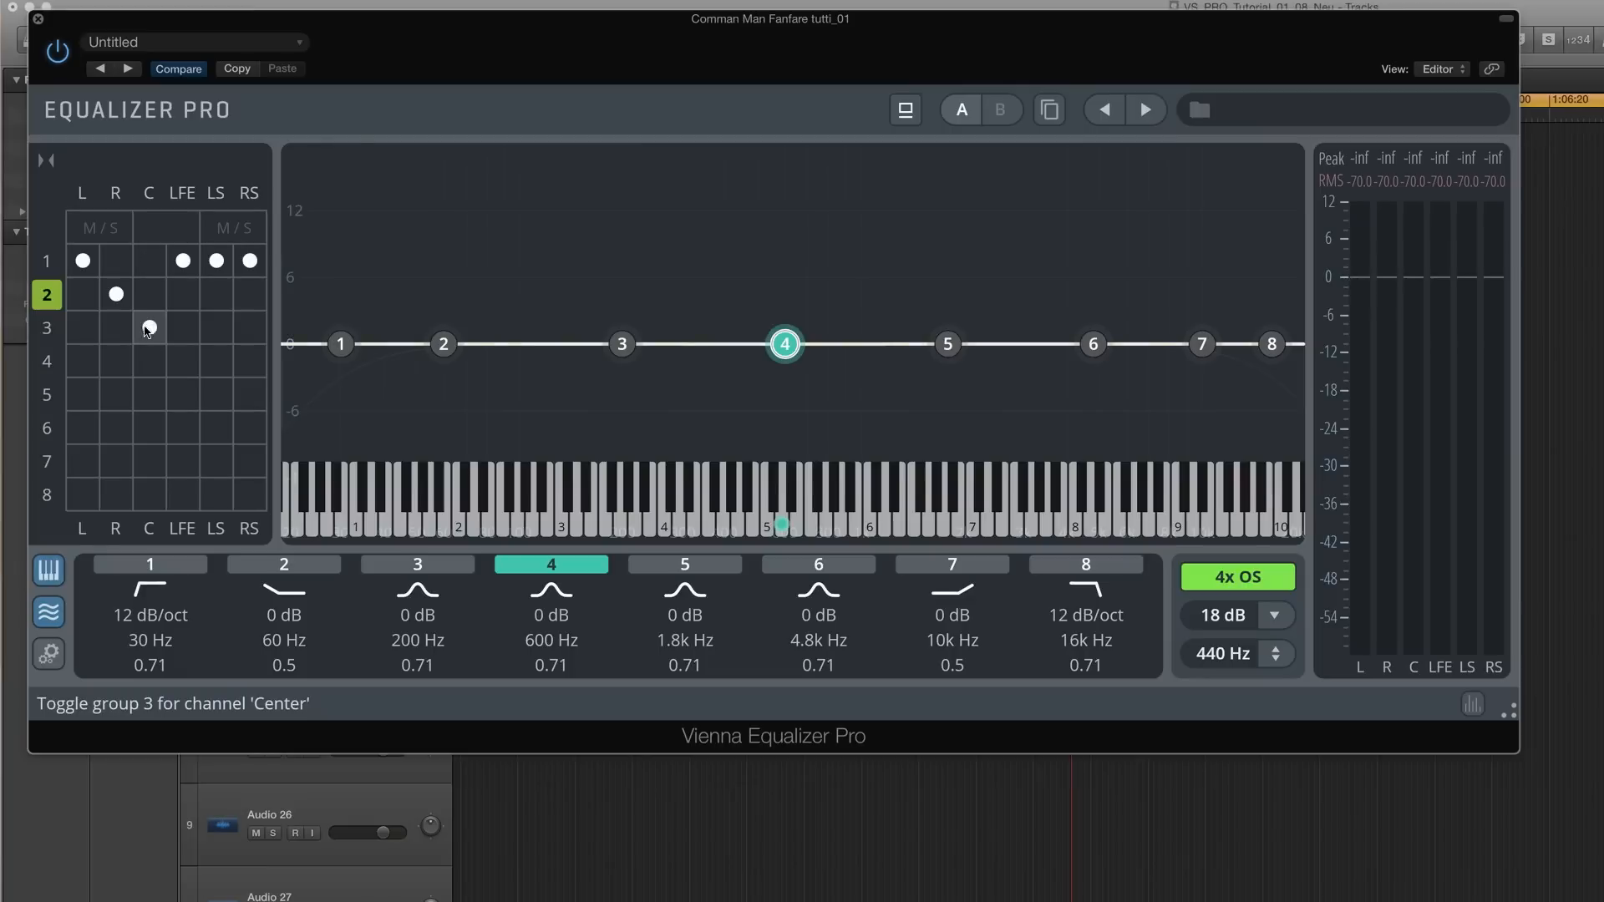
Give each channel its own group: L 1, R 2, C 3, LFE 4, LS 5 and RS 6
click(214, 401)
click(250, 428)
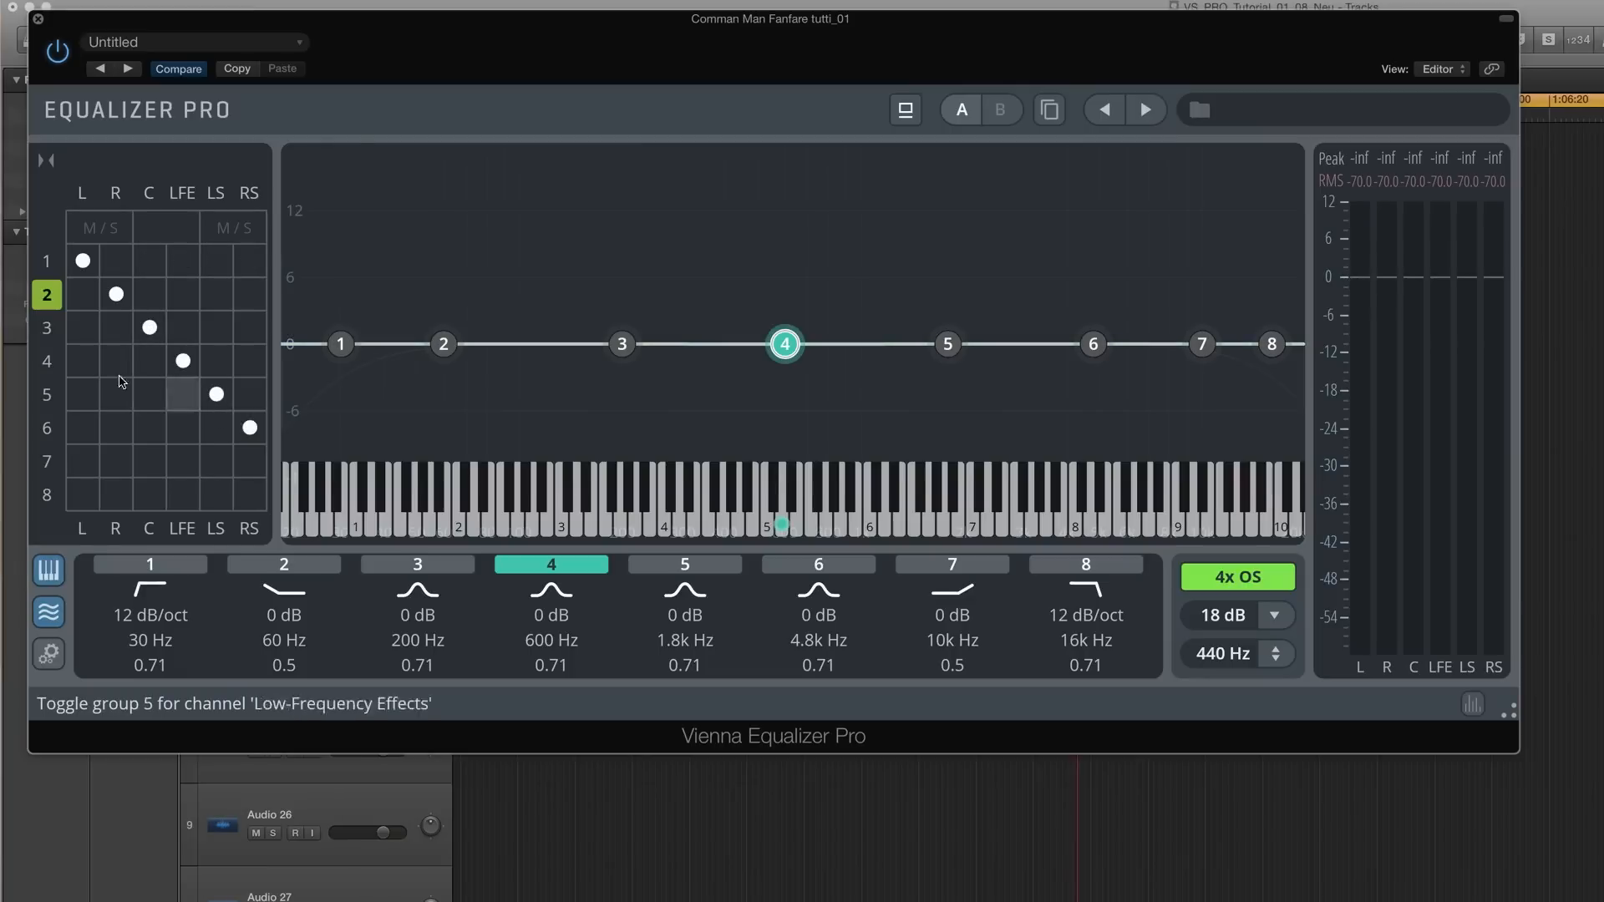
Boost band 4 of group 1 to +11.43 dB at 297 Hz
click(44, 266)
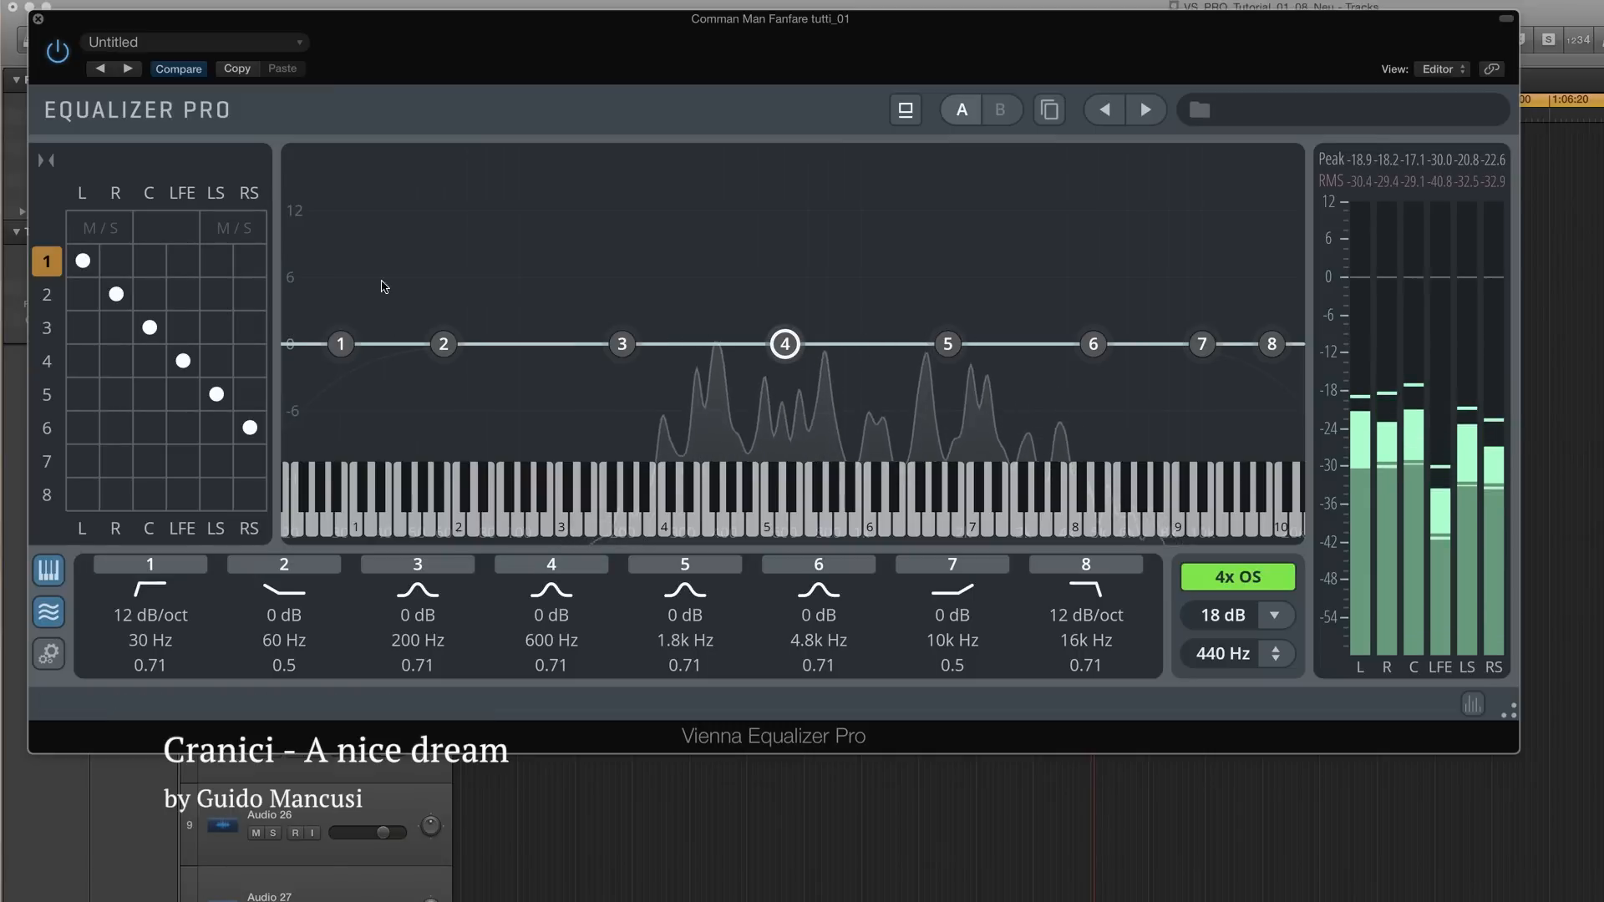
drag(786, 343, 695, 228)
In group 2, boost band 4 to +5.6 dB at 3.52 kHz and band 5 to +6.12 dB at 942 Hz
click(47, 294)
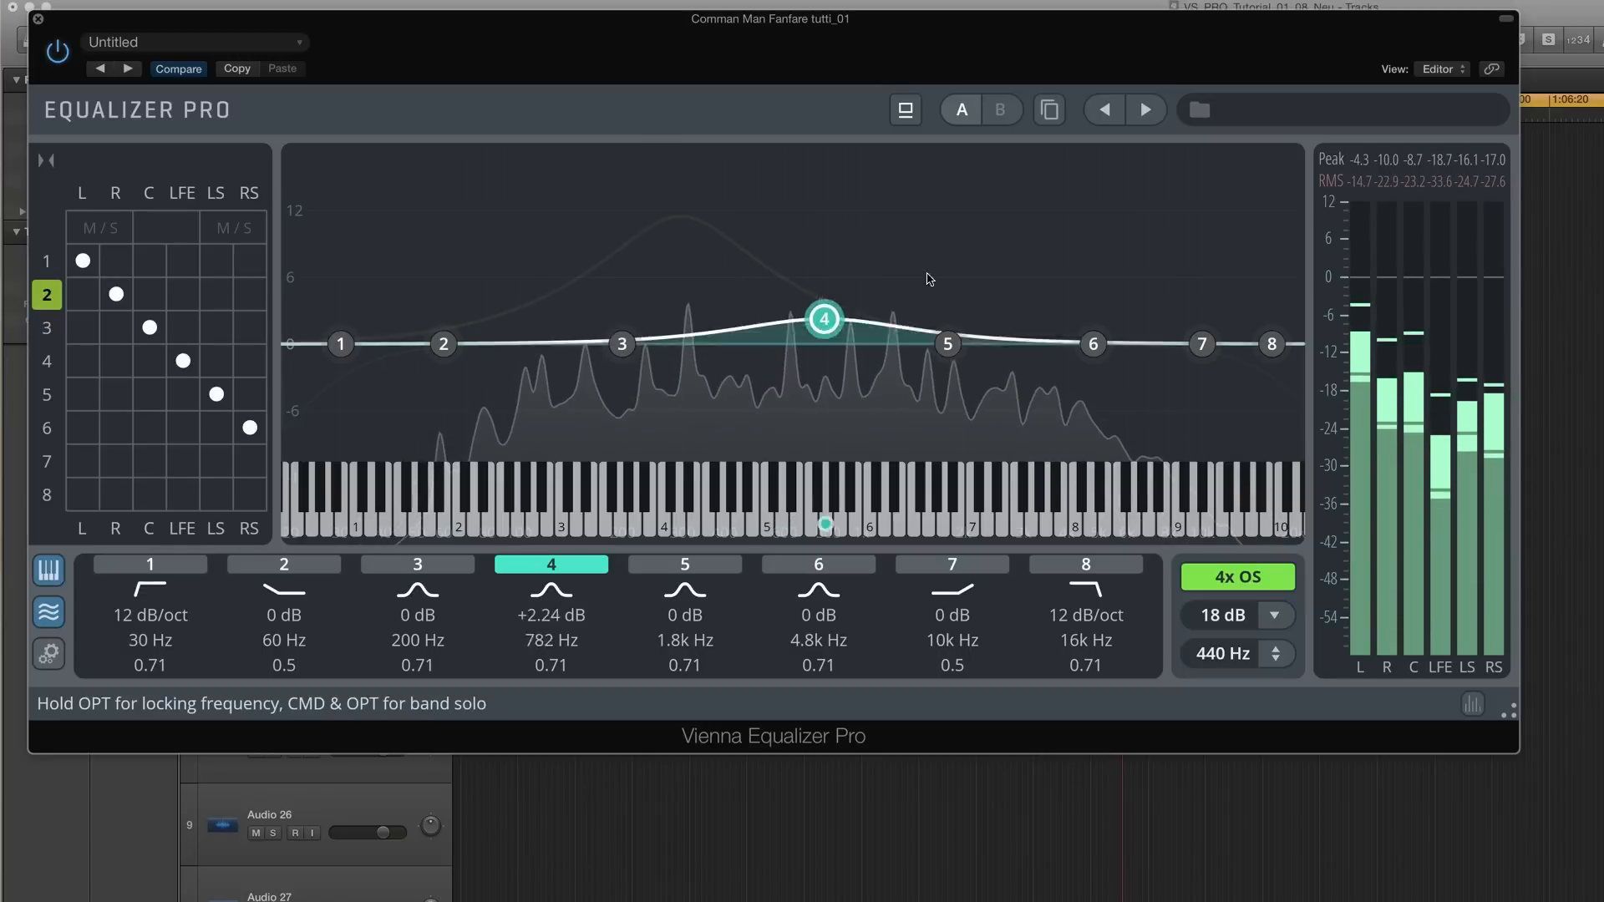
drag(794, 338, 1046, 280)
drag(947, 343, 852, 276)
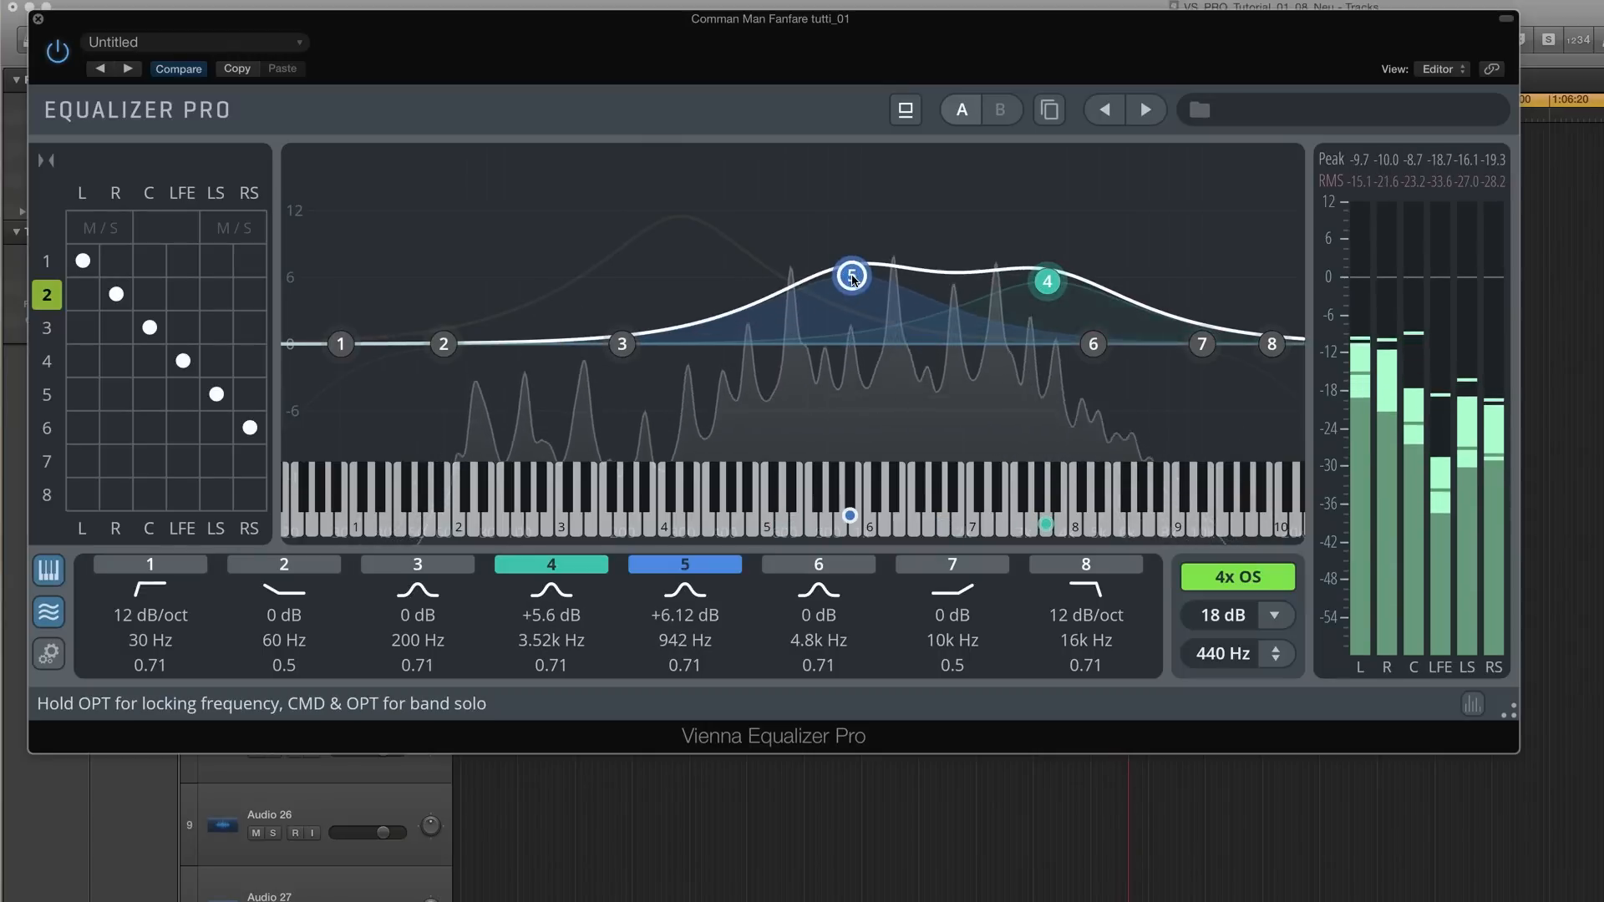
In group 3, boost band 4 to +3.96 dB at 660 Hz, and switch back to group 1
click(47, 329)
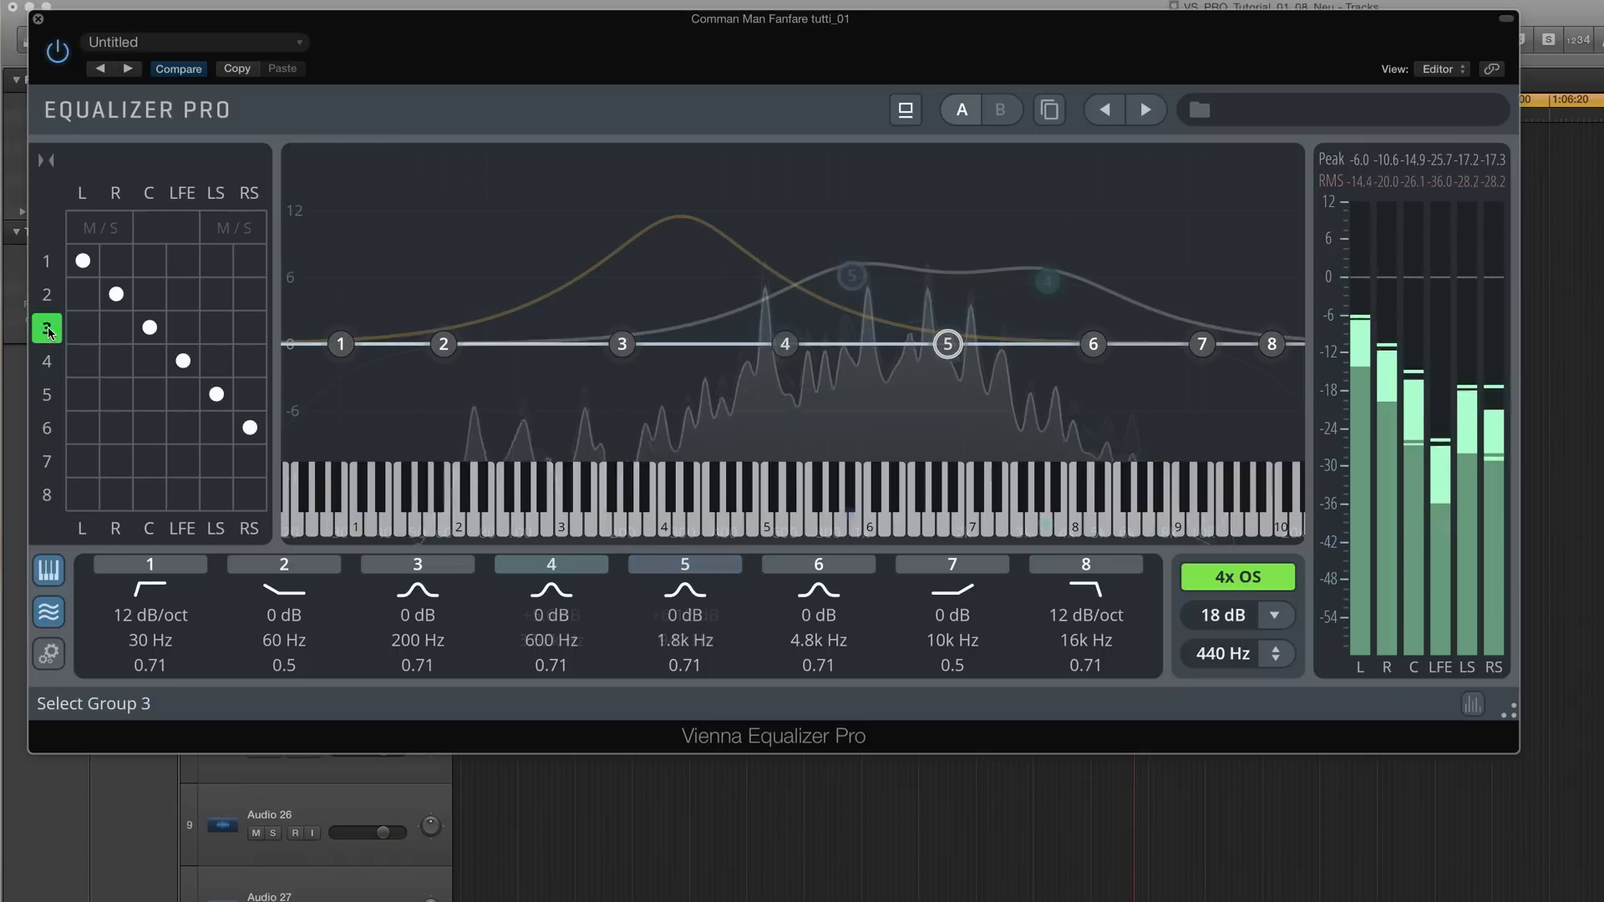
drag(785, 343, 803, 310)
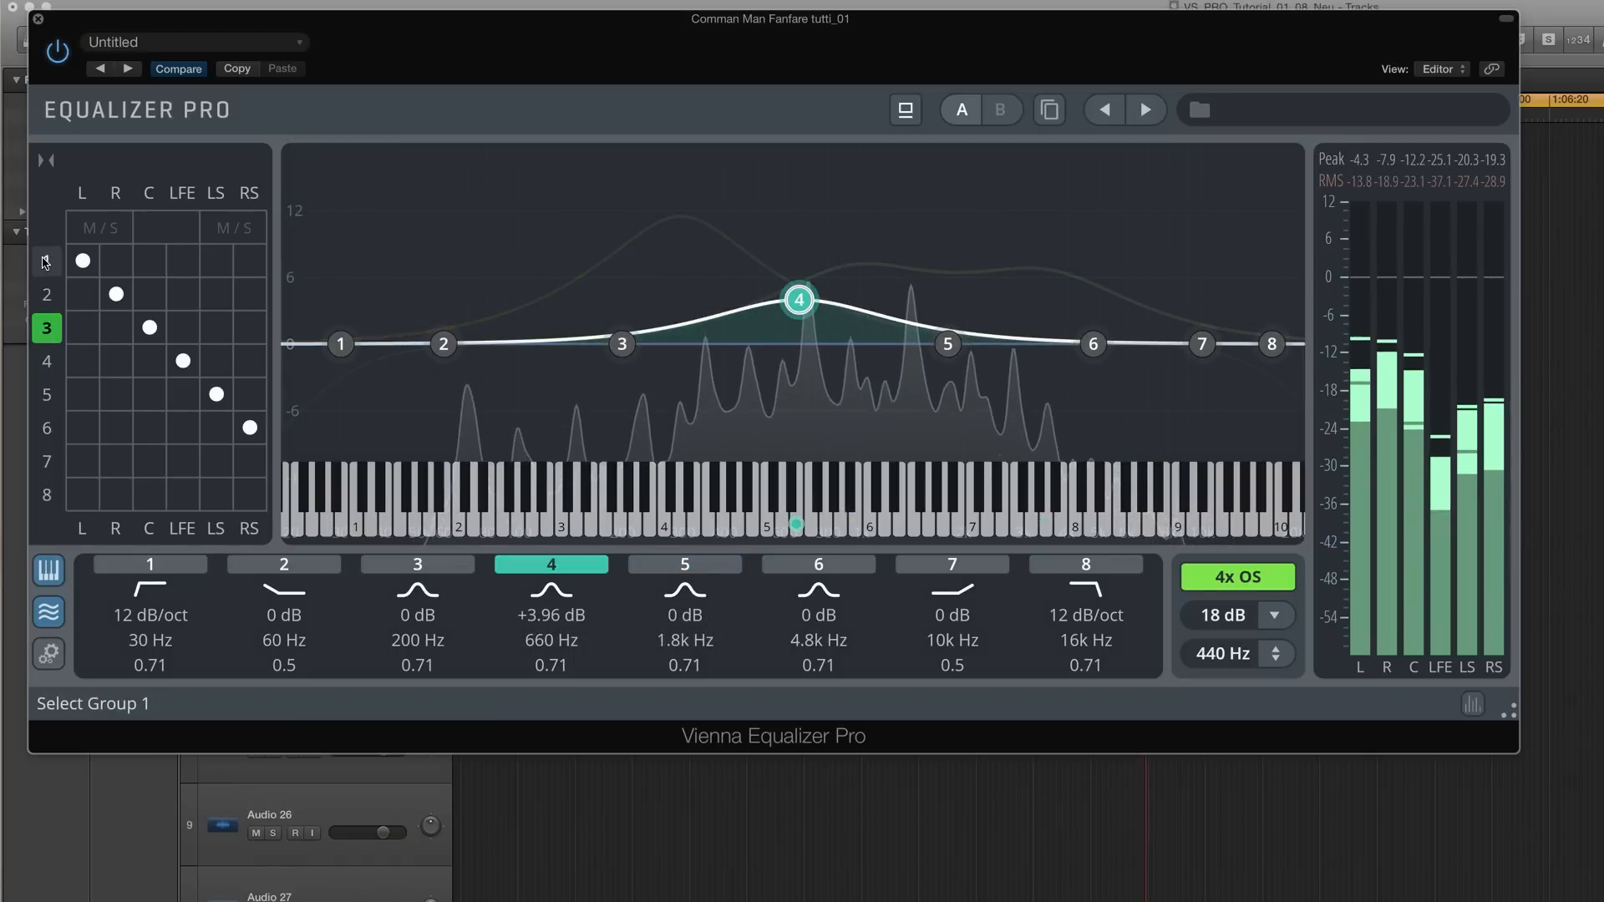
click(46, 263)
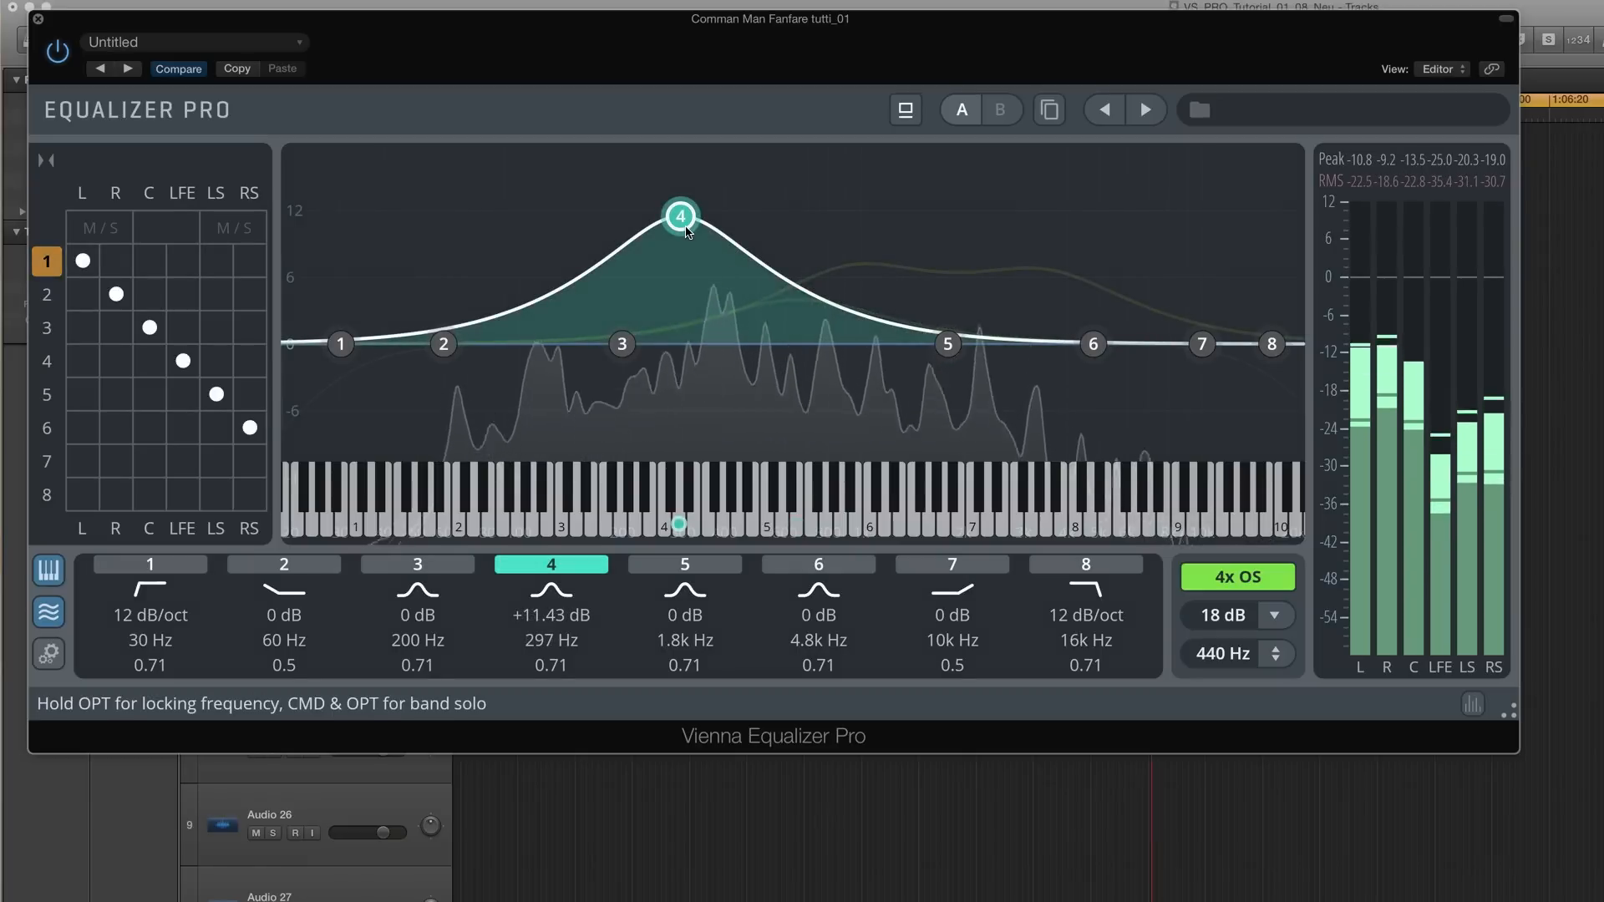
In group 1, reset band 4 to its default and lower the band 8 high cut to 1.56 kHz
double_click(686, 228)
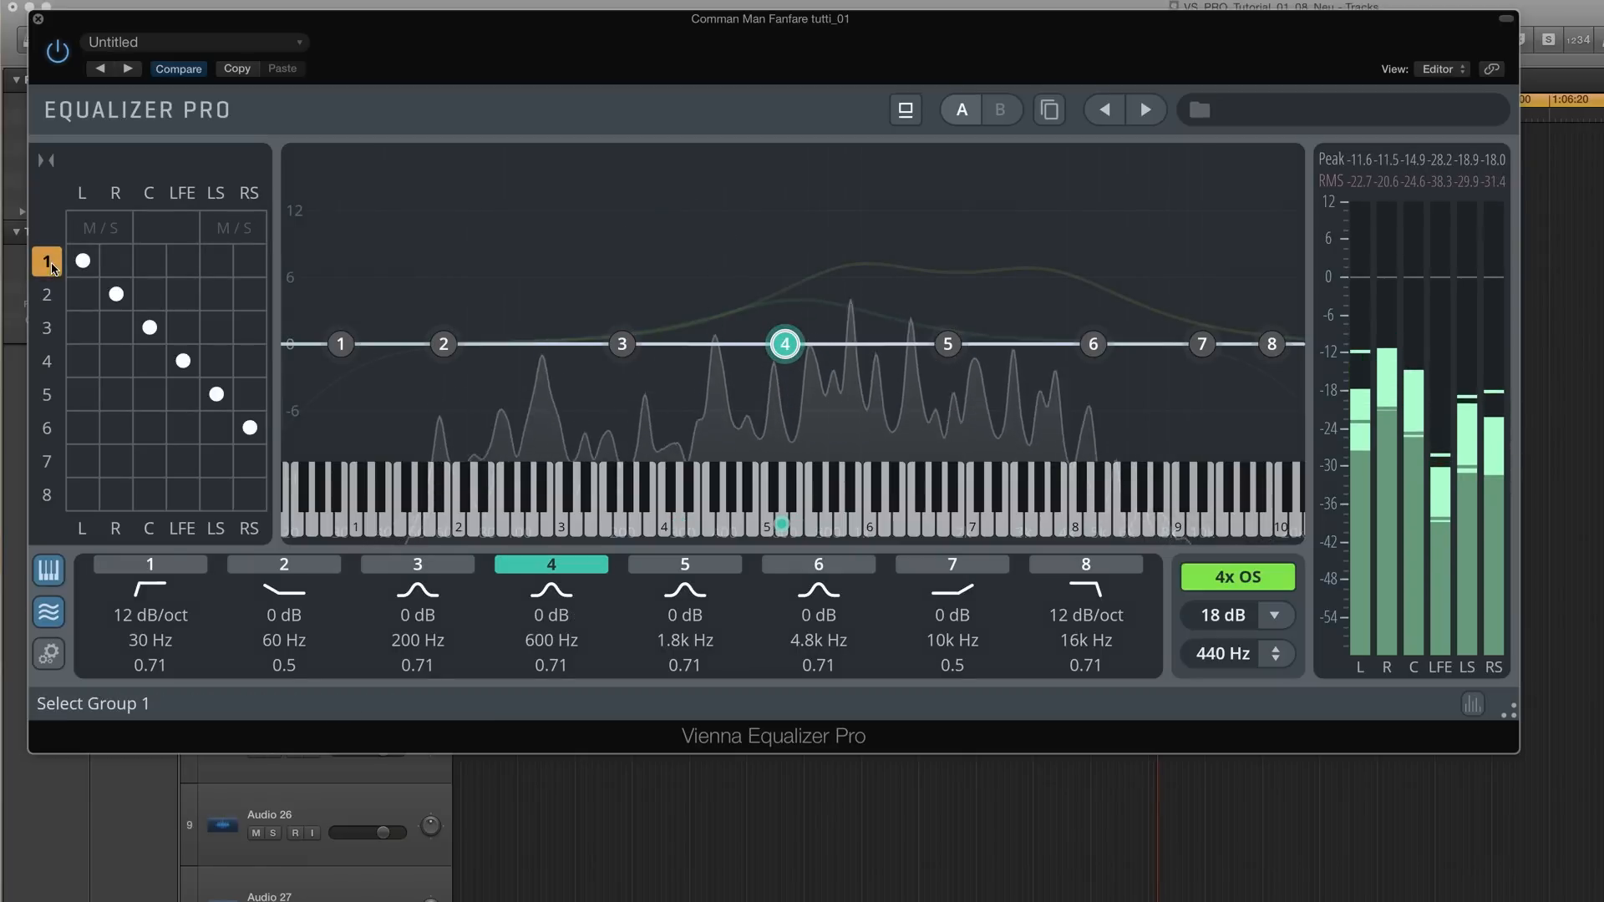
drag(1275, 353, 976, 357)
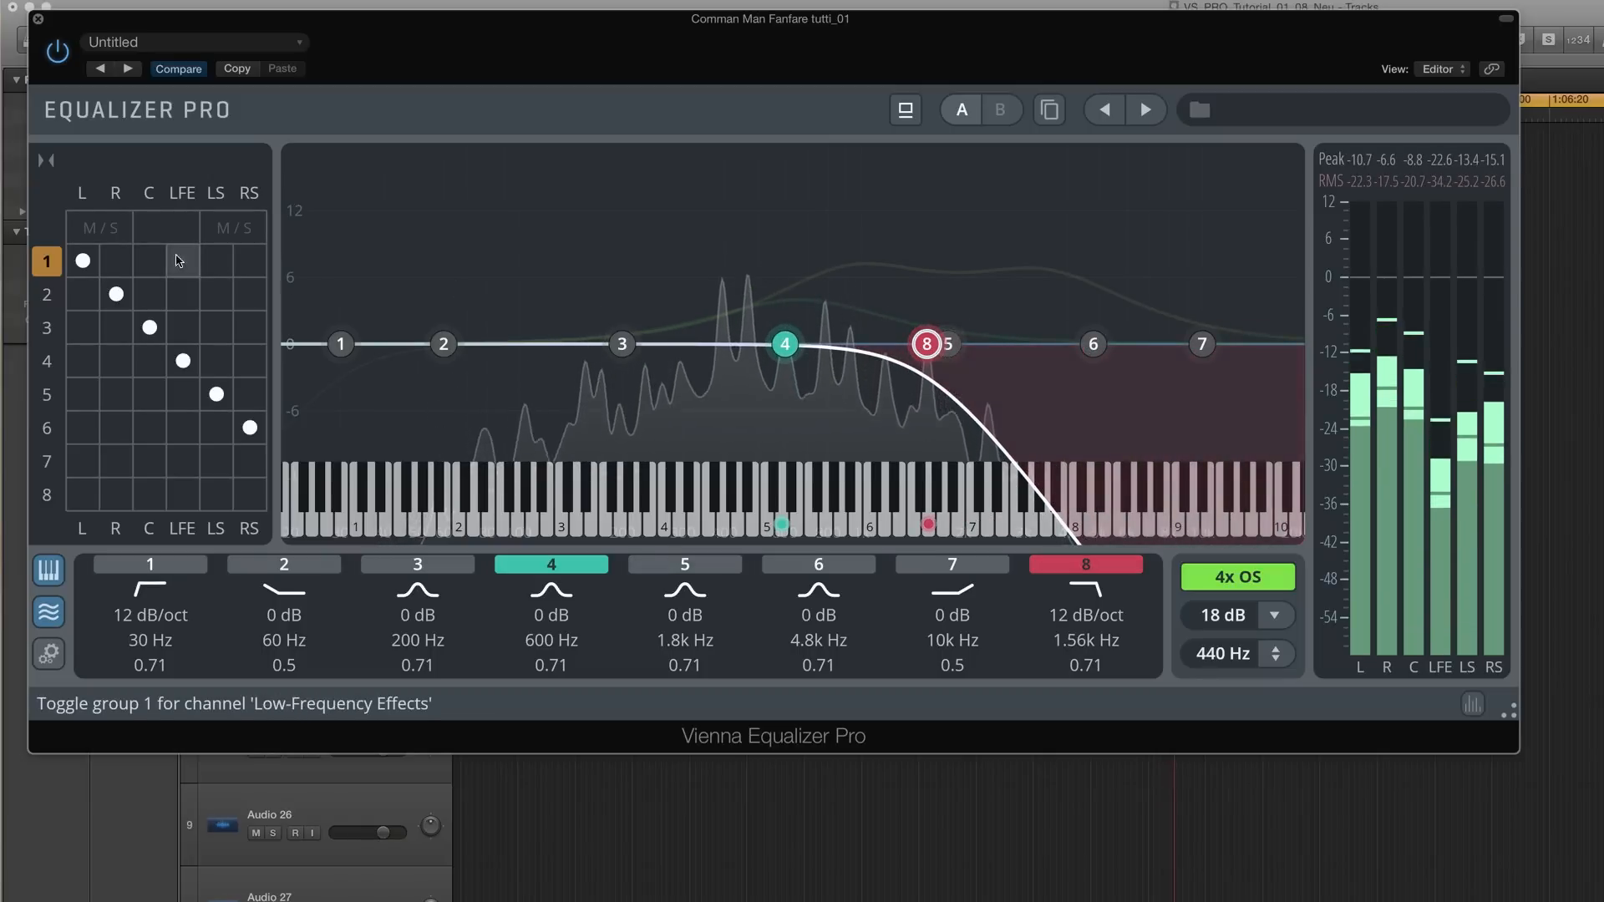
In group 2, reset bands 4 and 5, and set band 8 to a HighShelf of +10.9 dB at 790 Hz
click(47, 295)
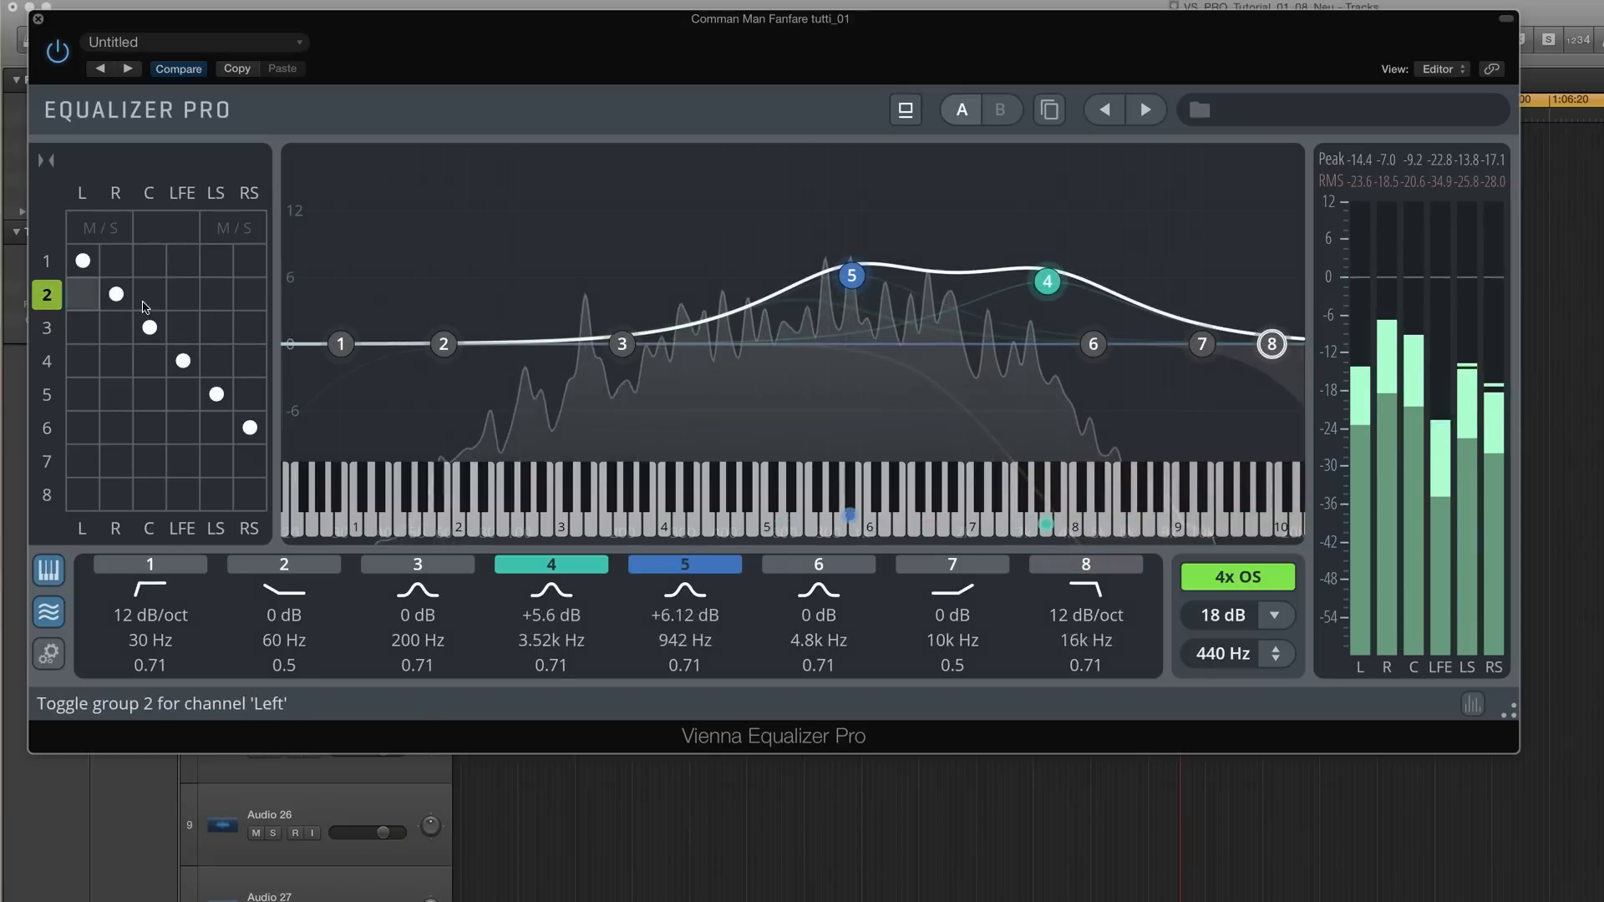
double_click(853, 276)
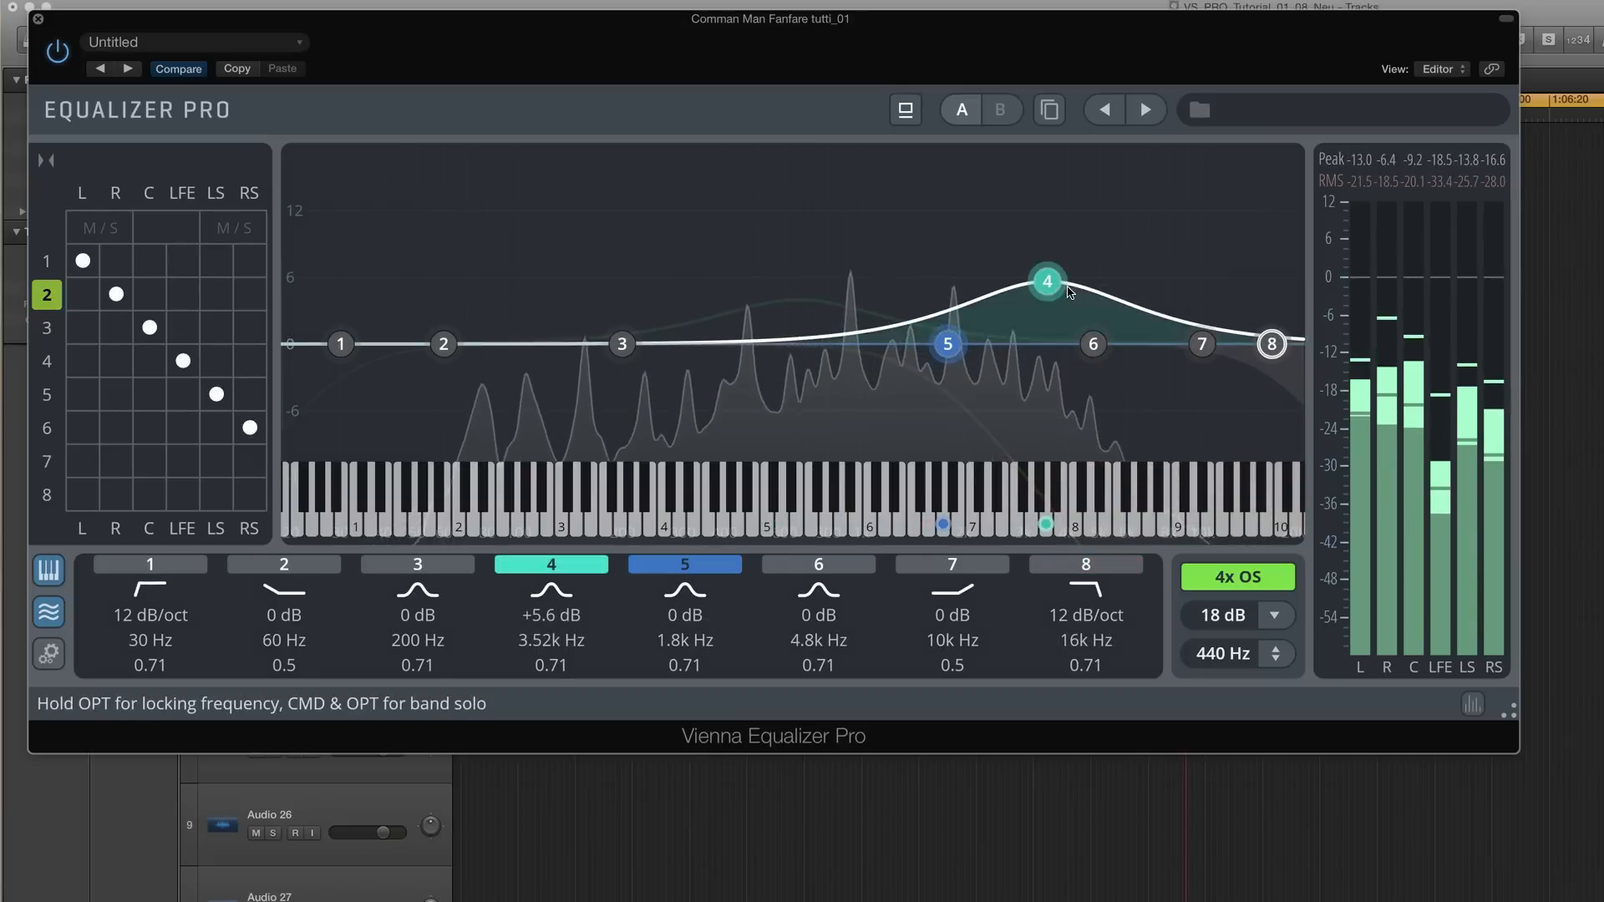
double_click(1047, 282)
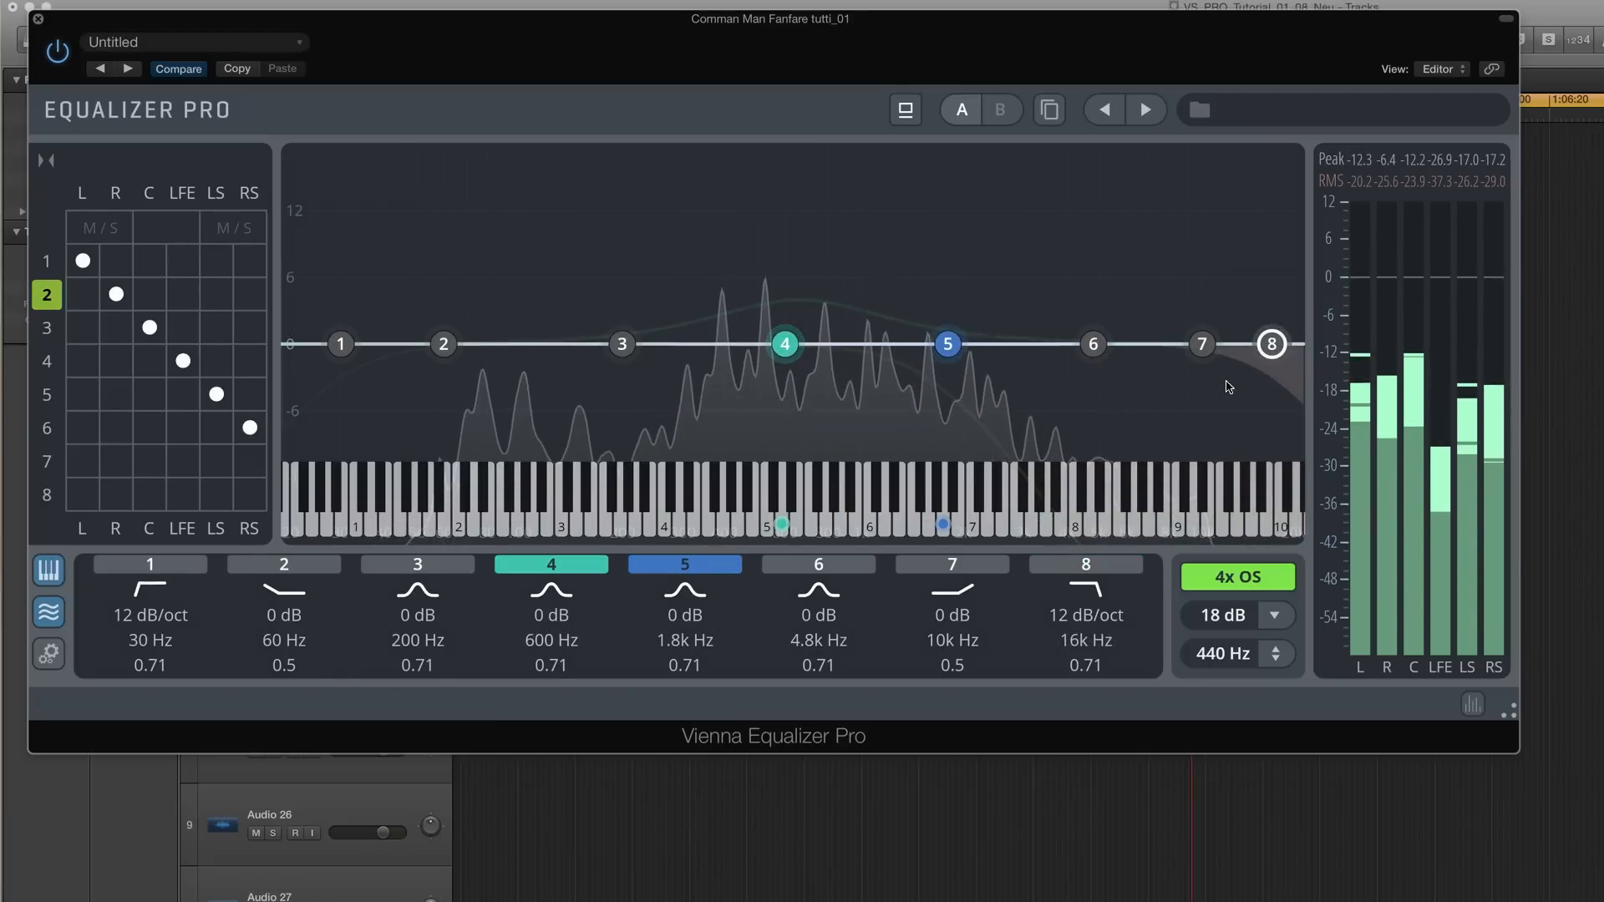
right_click(1222, 462)
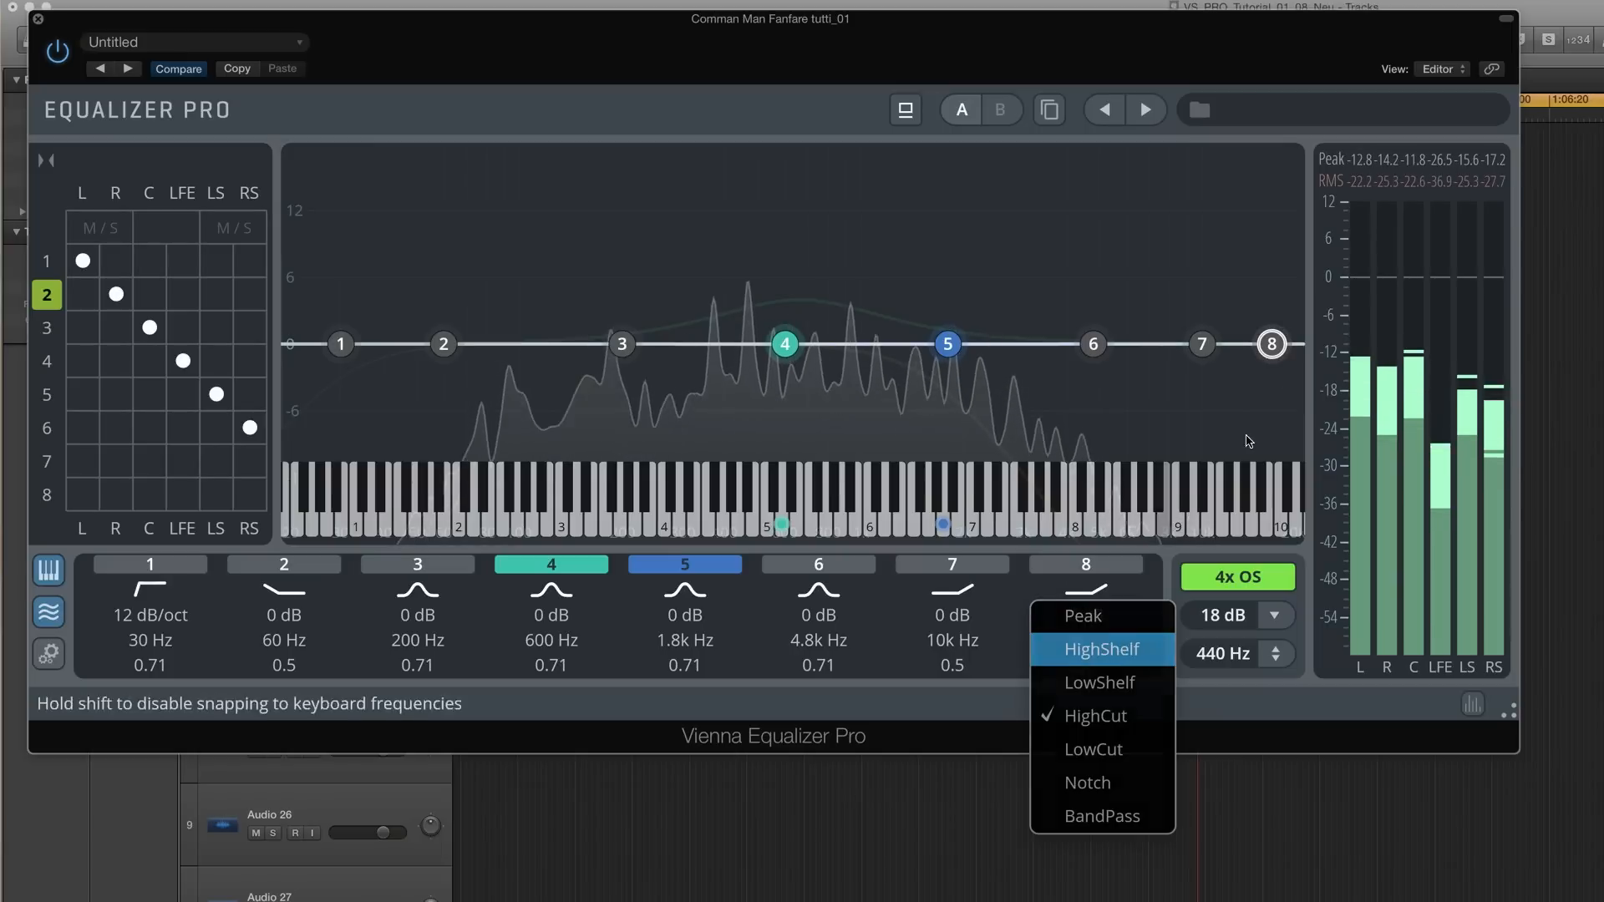
drag(1269, 343, 833, 231)
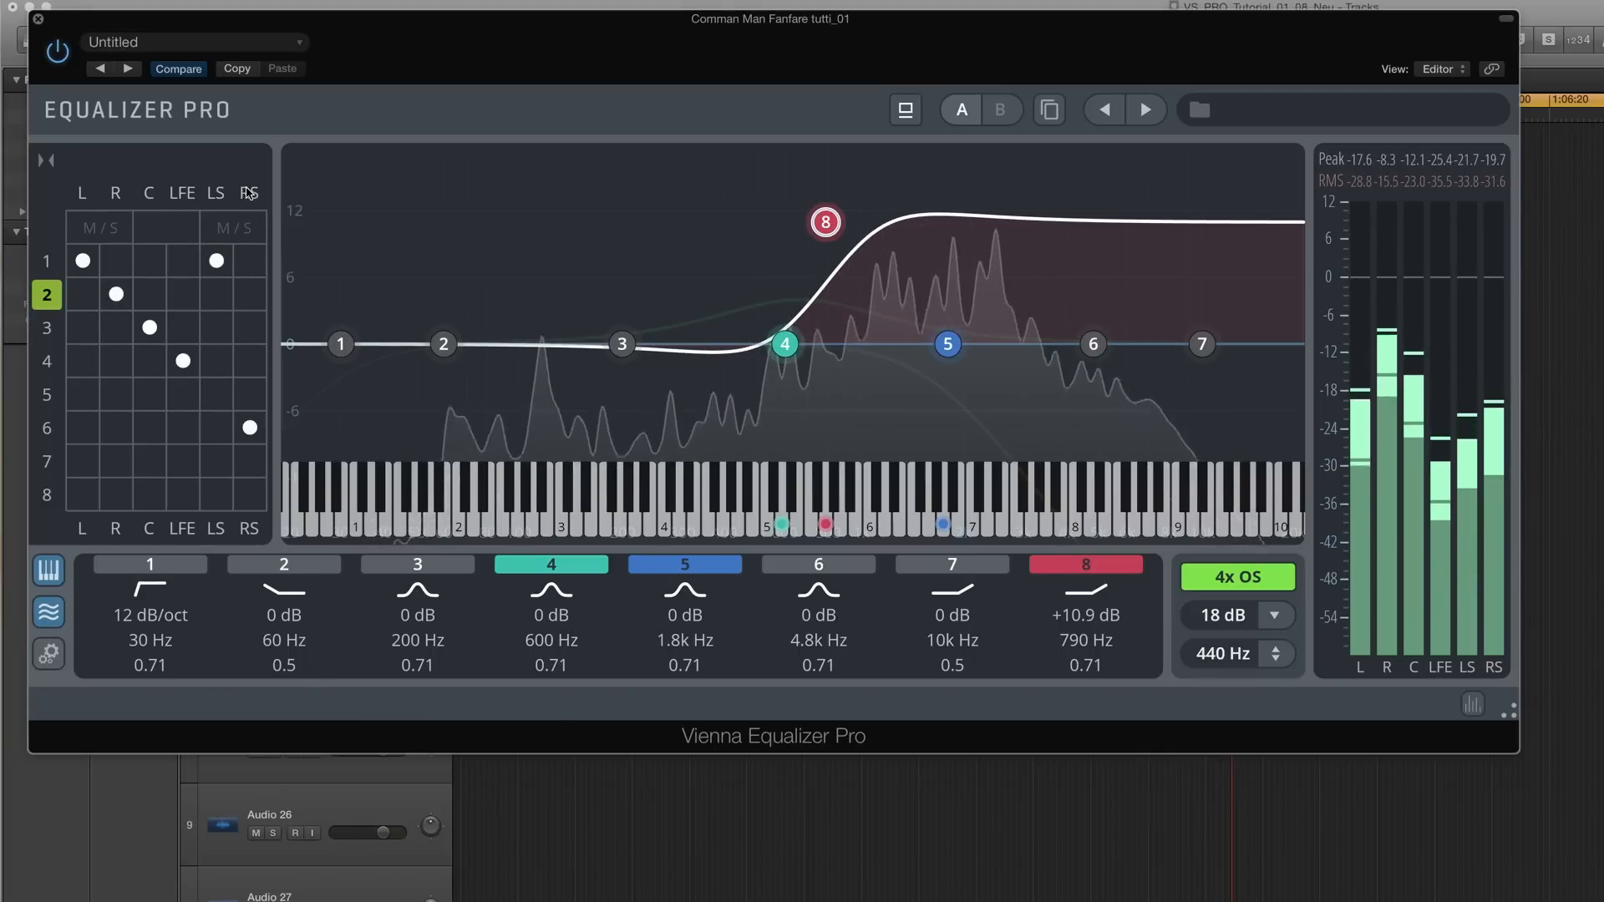
Try RS in group 2, and assign LS to group 5, RS to group 6 and L to group 1
click(249, 291)
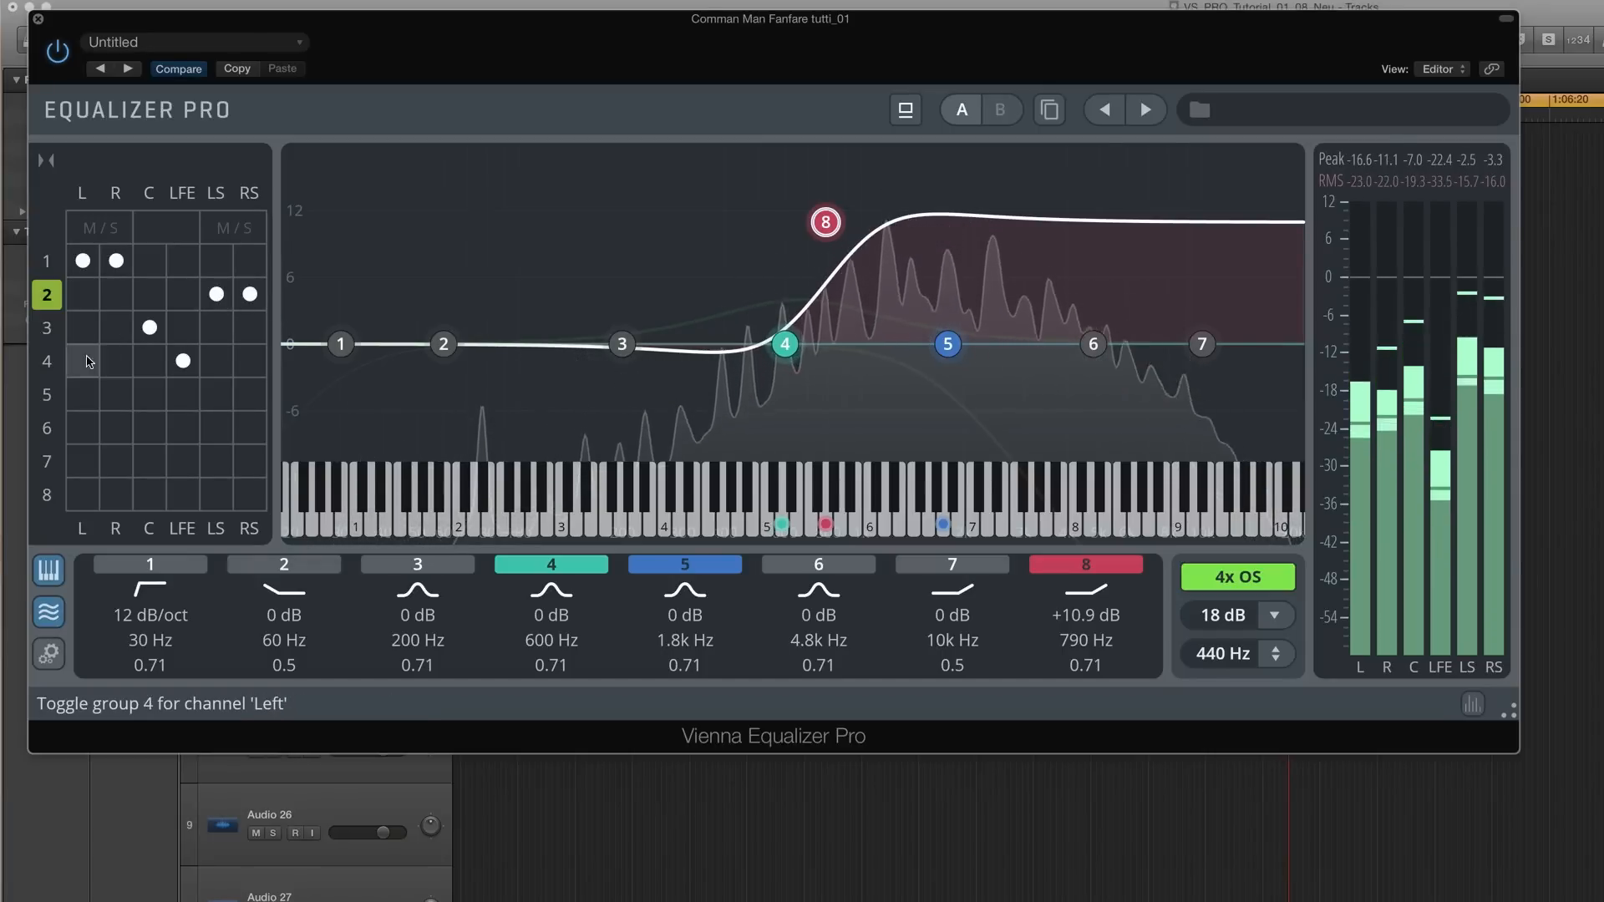
click(216, 395)
click(250, 428)
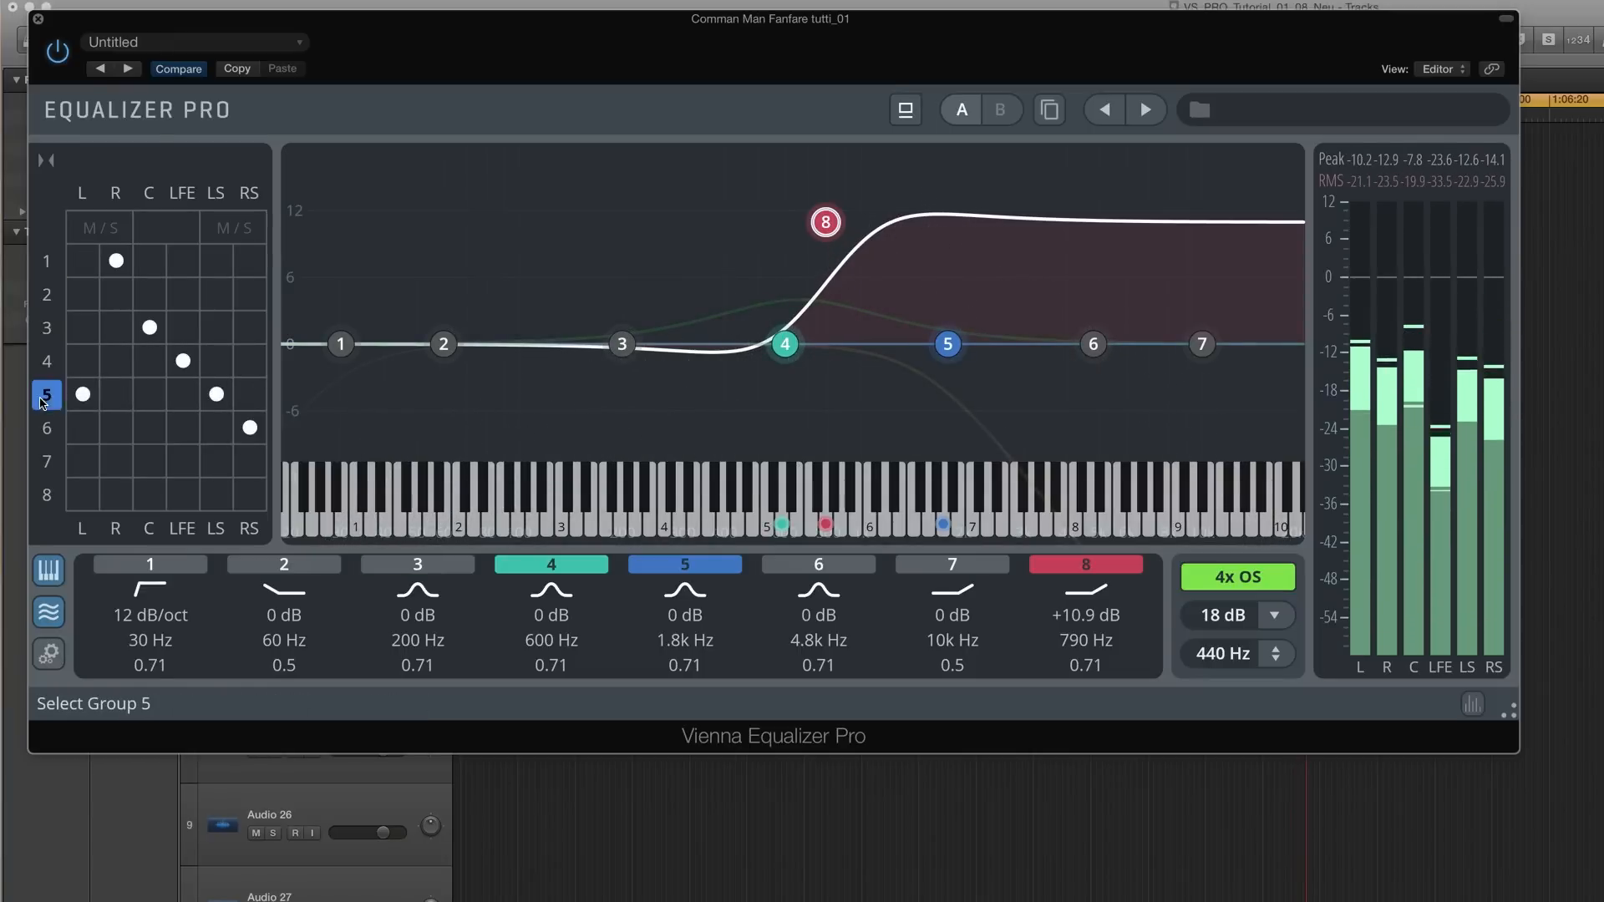
click(47, 394)
click(83, 261)
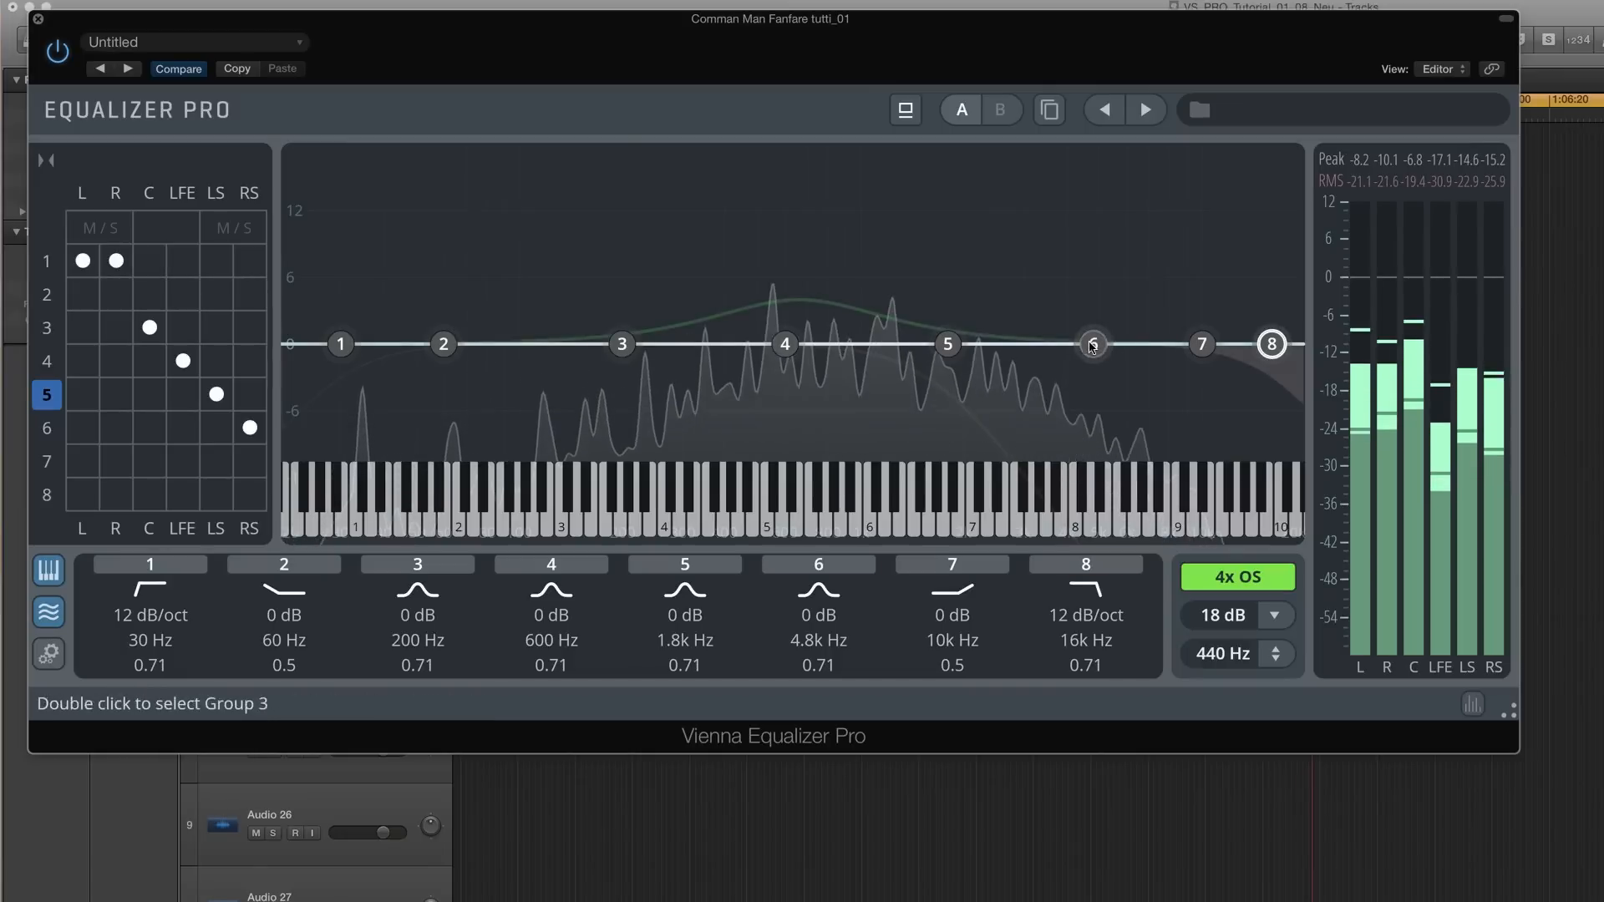
Boost band 5 of group 5 to +9.93 dB at 813 Hz, and boost band 5 of group 6 at a higher frequency
drag(949, 344, 827, 234)
click(47, 428)
drag(955, 349, 1123, 244)
Reset all band settings of groups 6 and 5
right_click(802, 284)
click(852, 359)
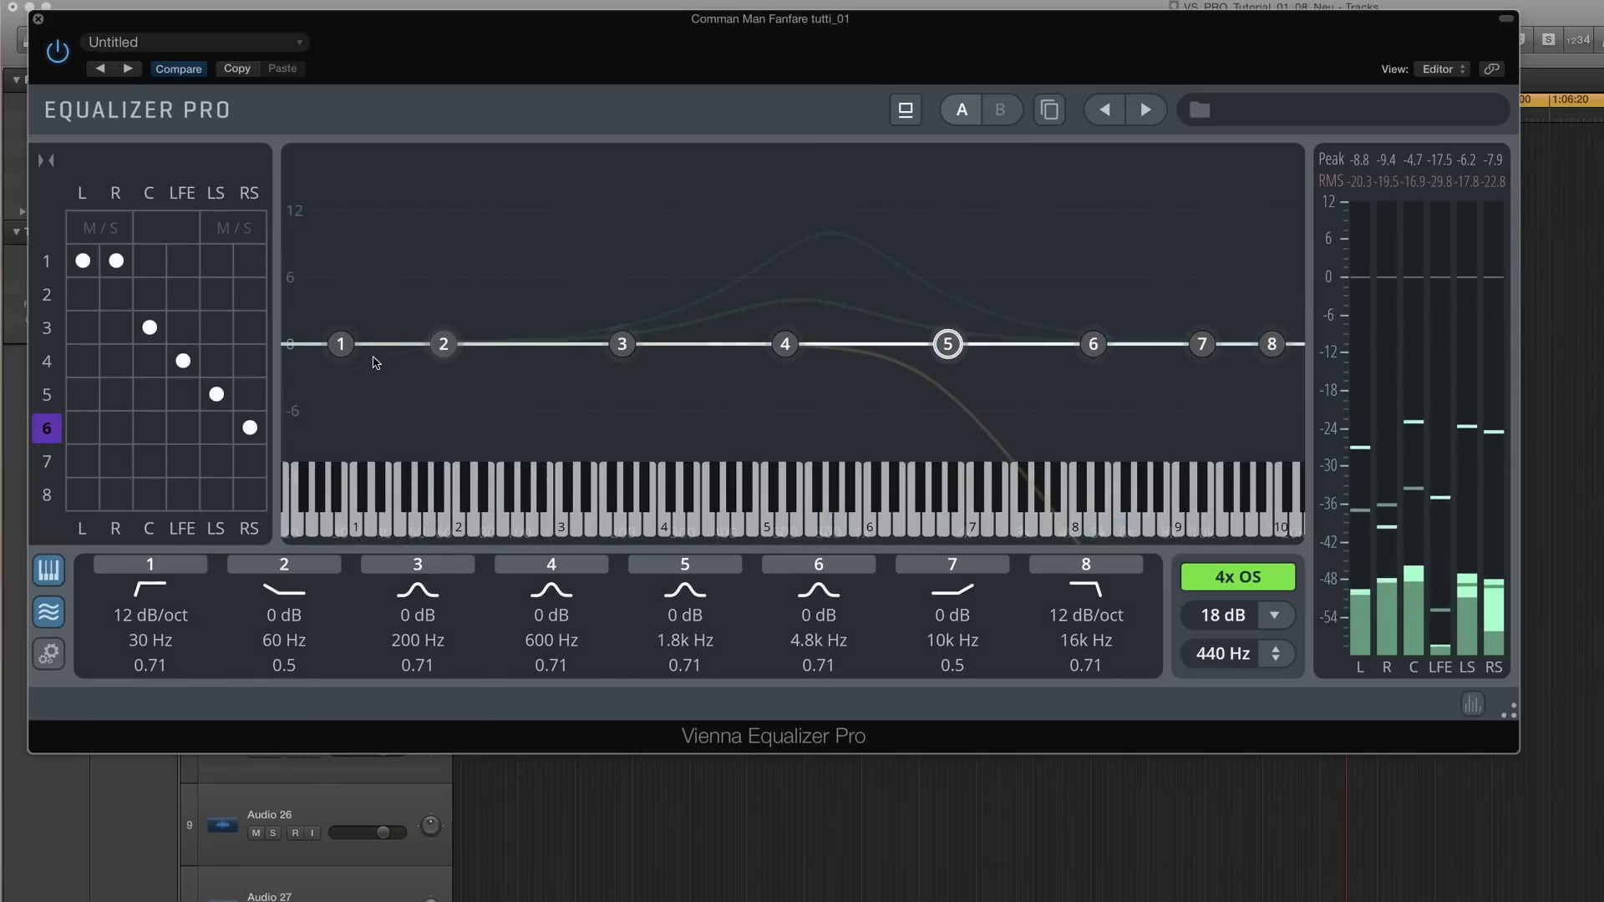
click(47, 394)
right_click(692, 271)
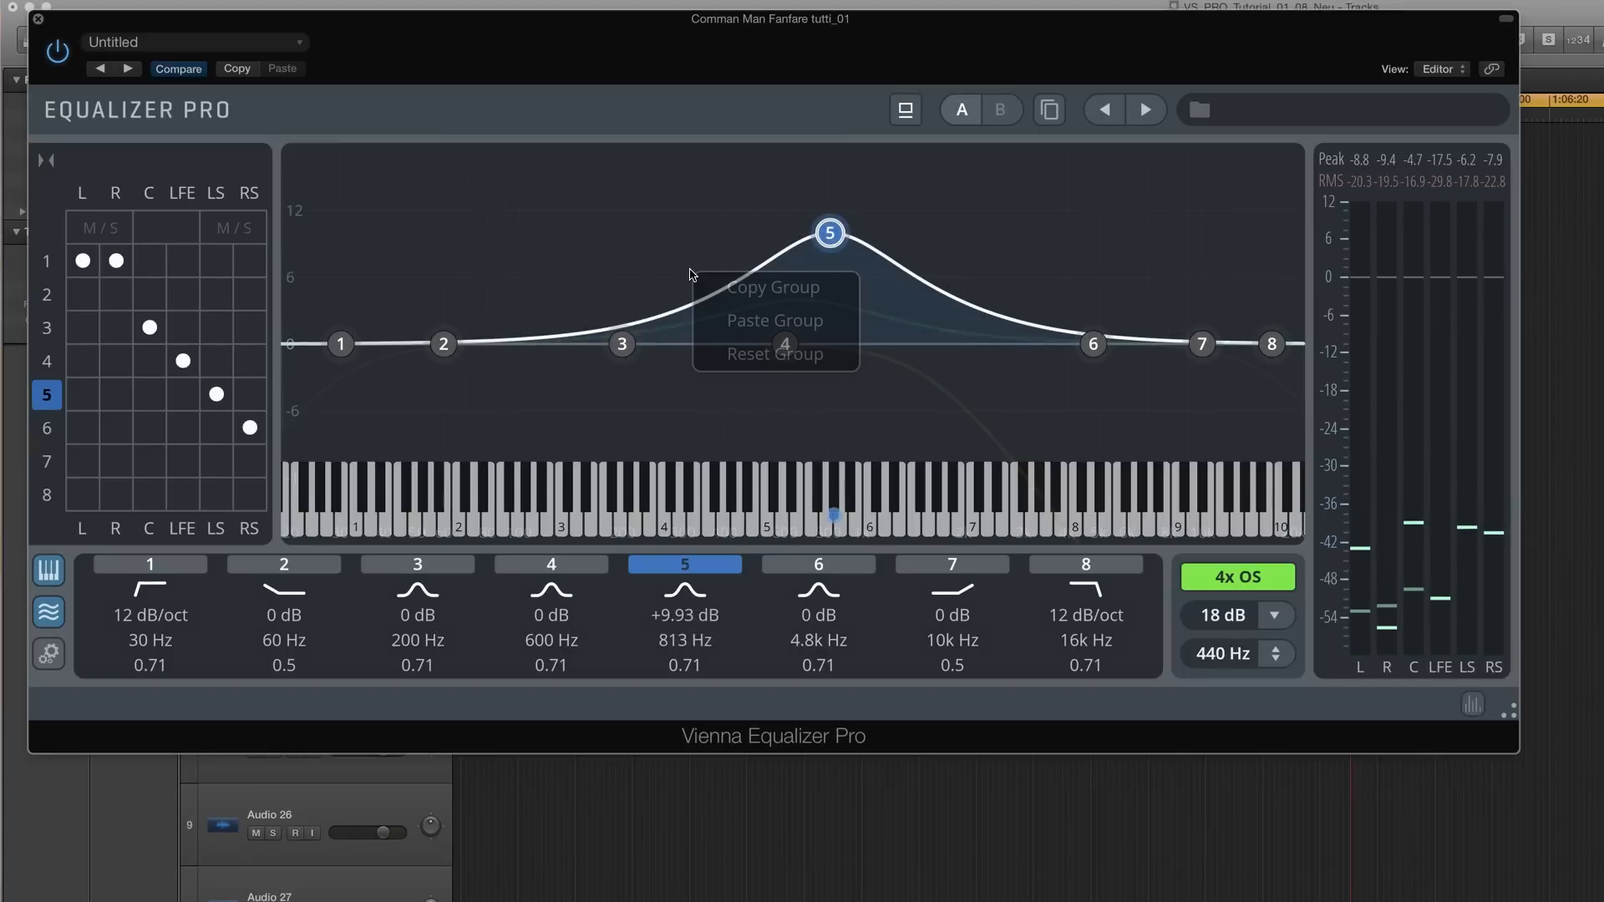
click(735, 354)
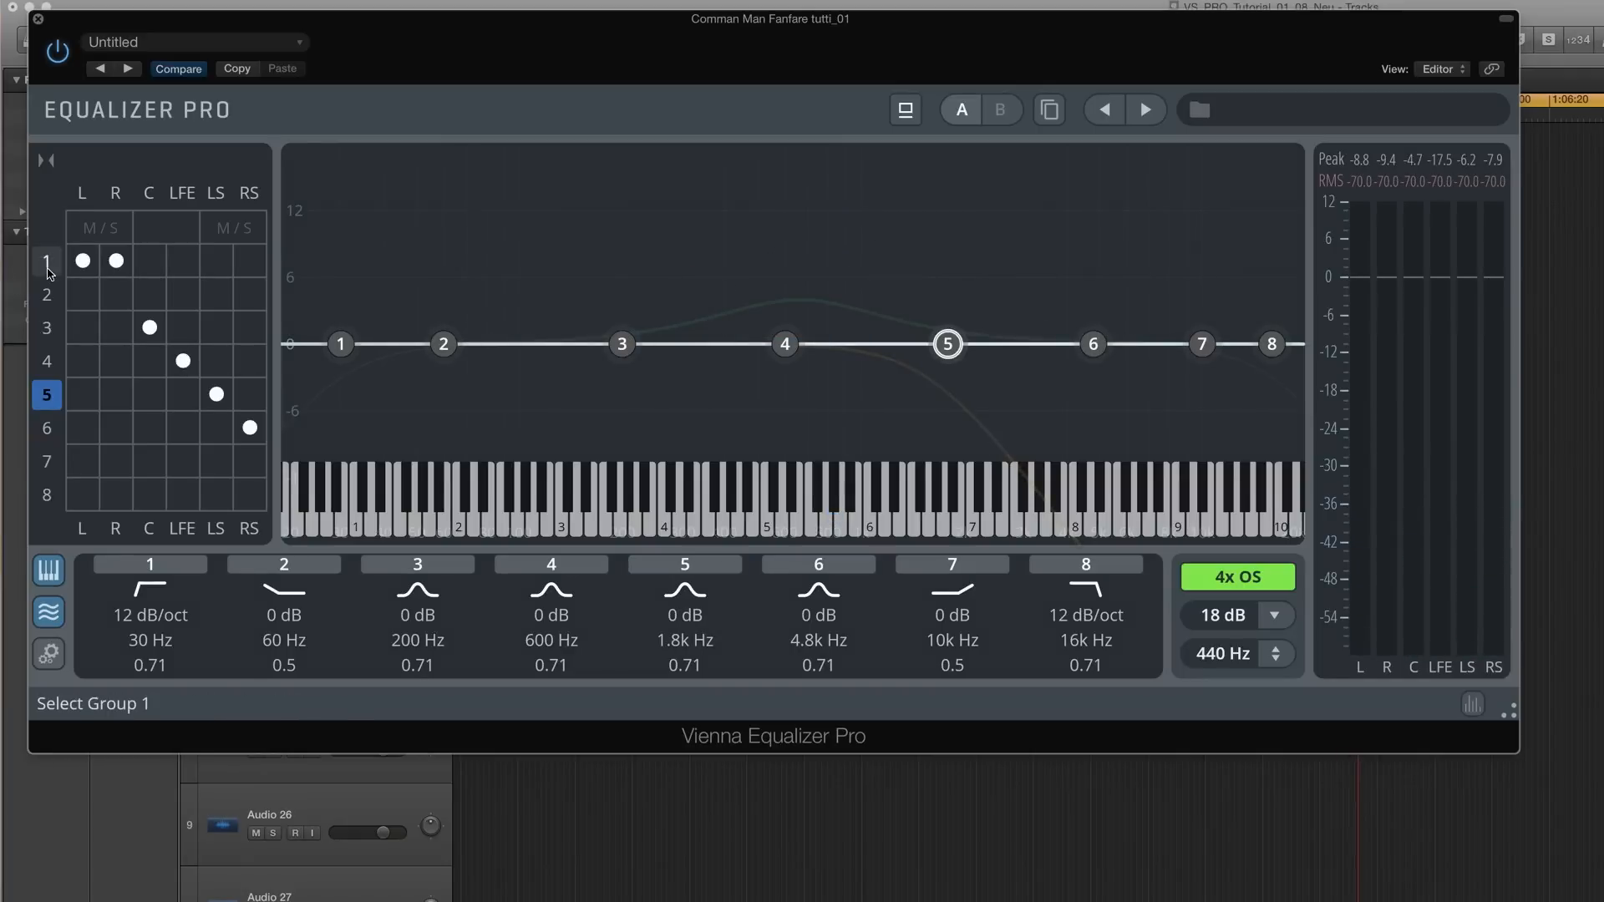
Move the R channel to group 2 and turn on M/S processing for the L/R and LS/RS pairs
click(48, 266)
click(47, 295)
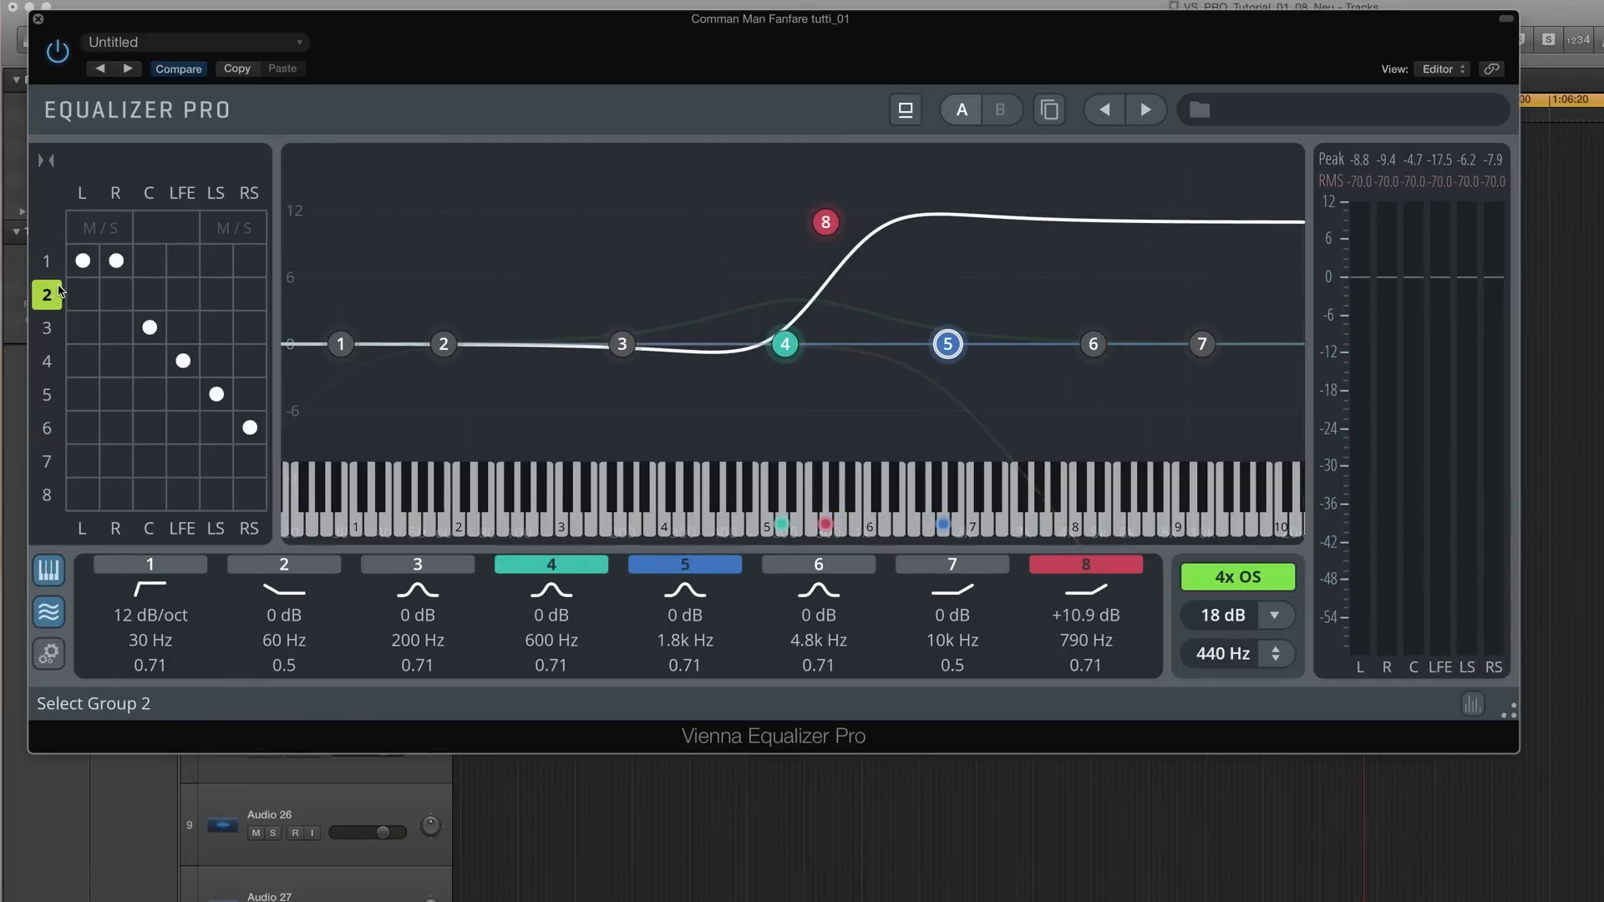
click(47, 261)
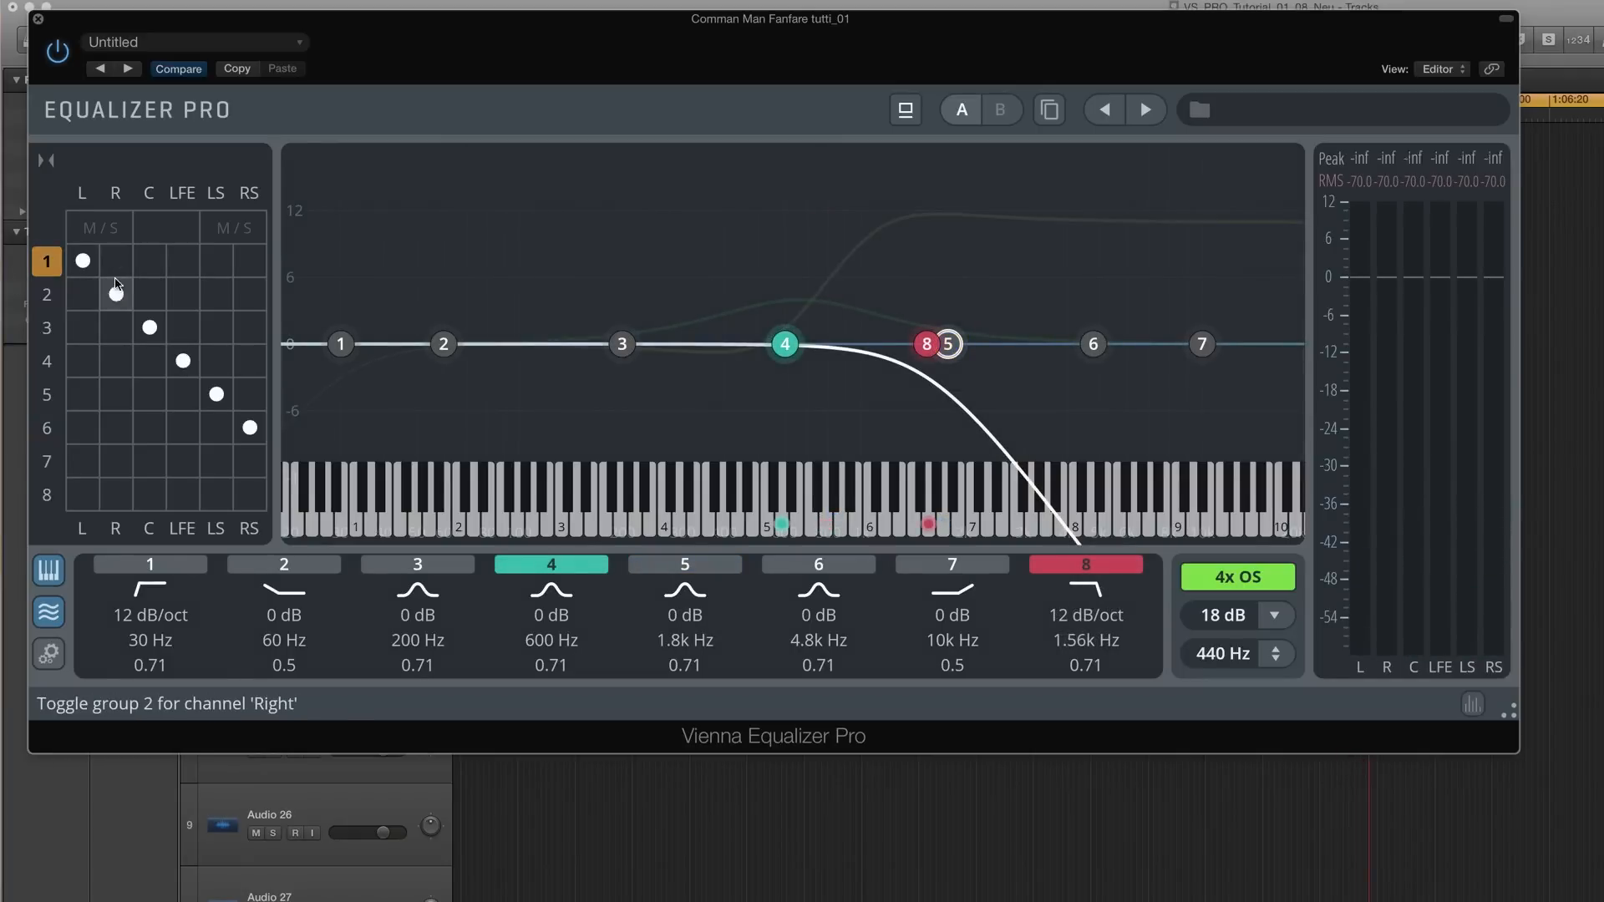
click(99, 227)
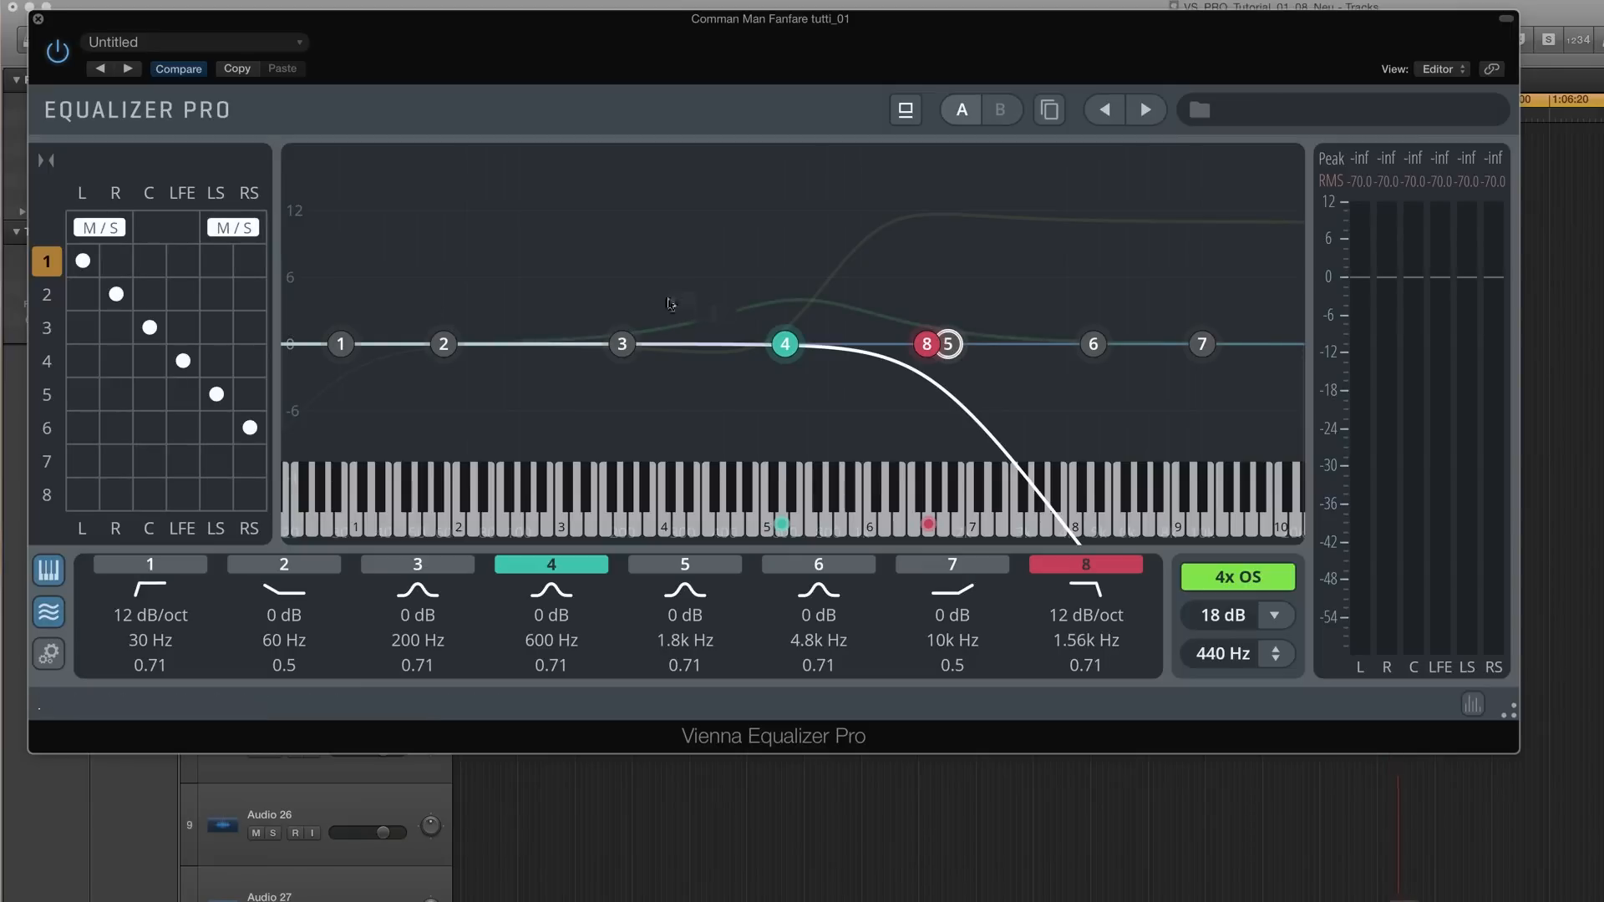
Reset all band settings of groups 1 and 2
right_click(760, 297)
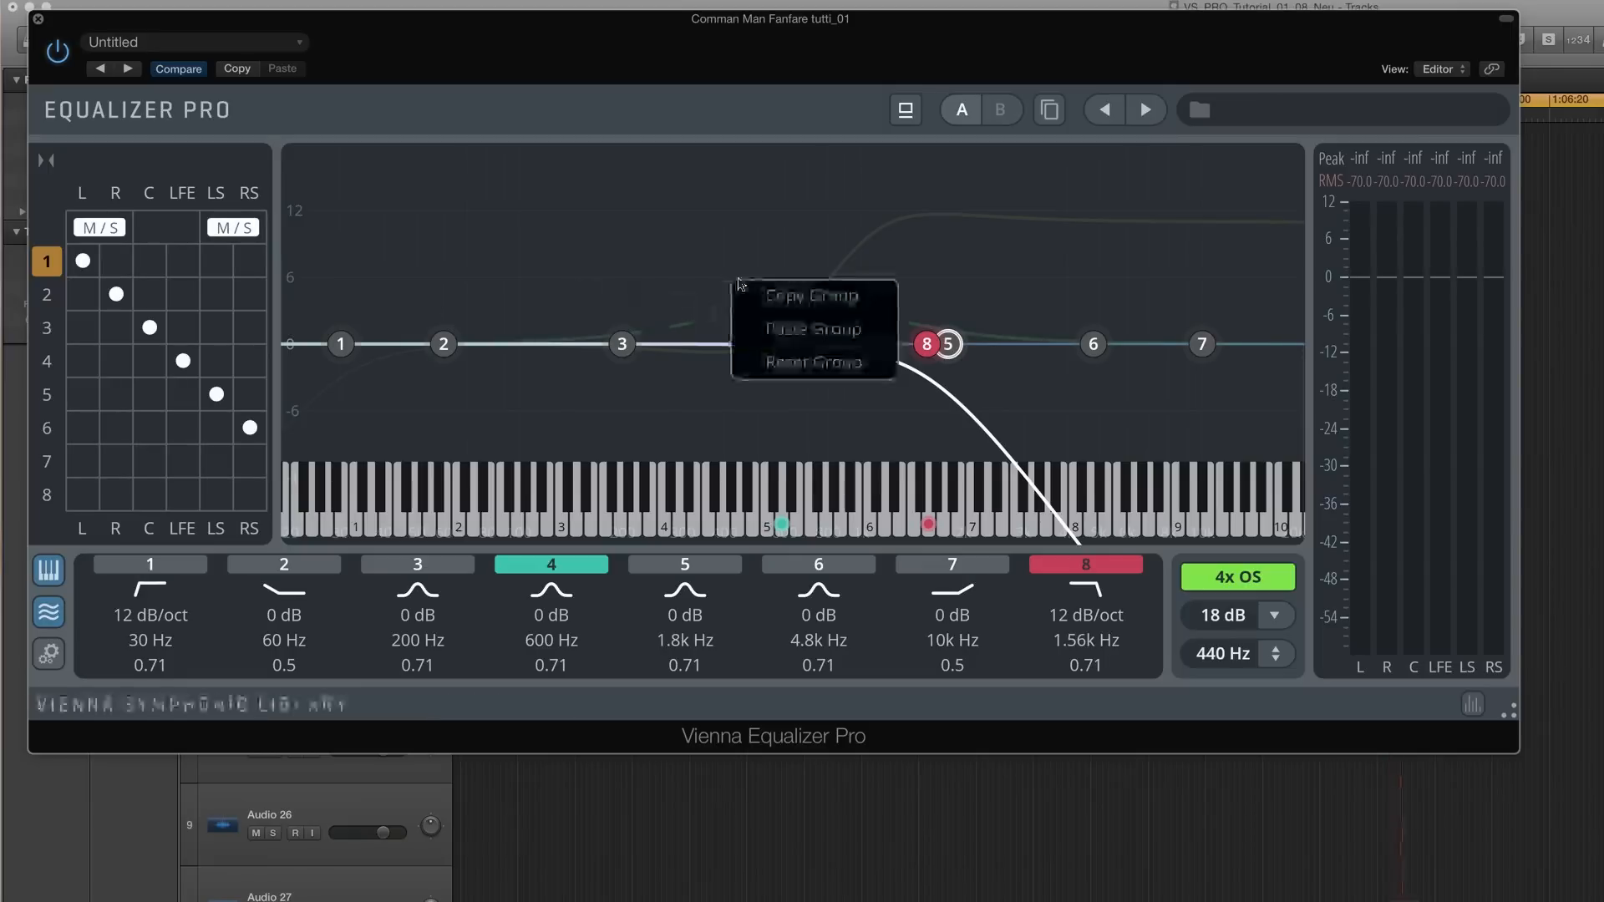
click(817, 362)
click(47, 297)
right_click(619, 294)
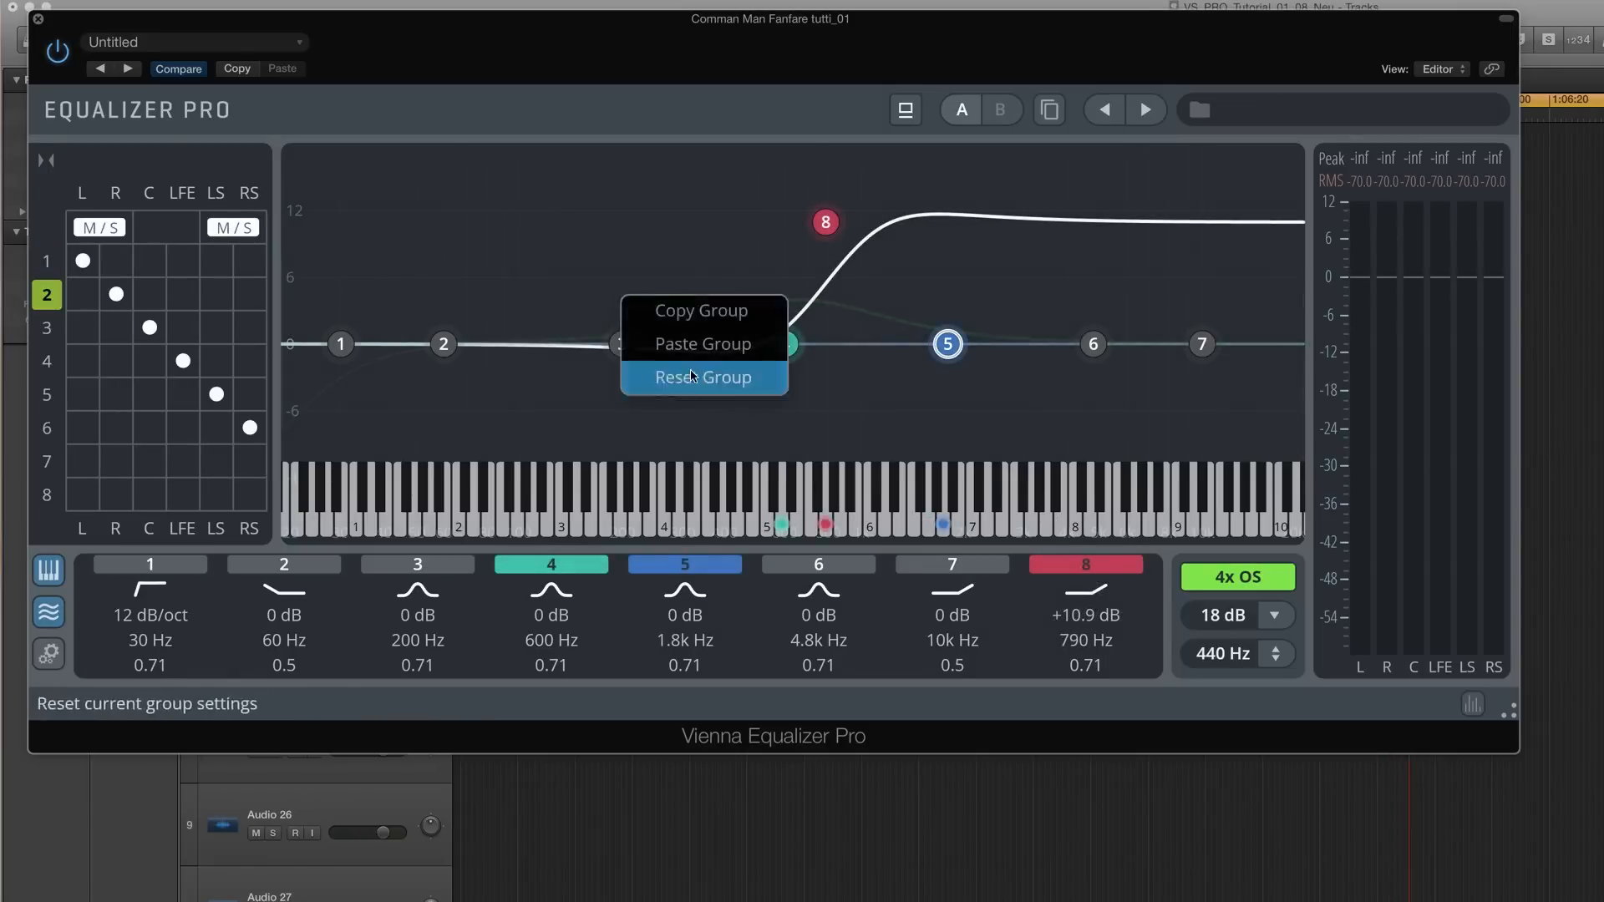
click(700, 373)
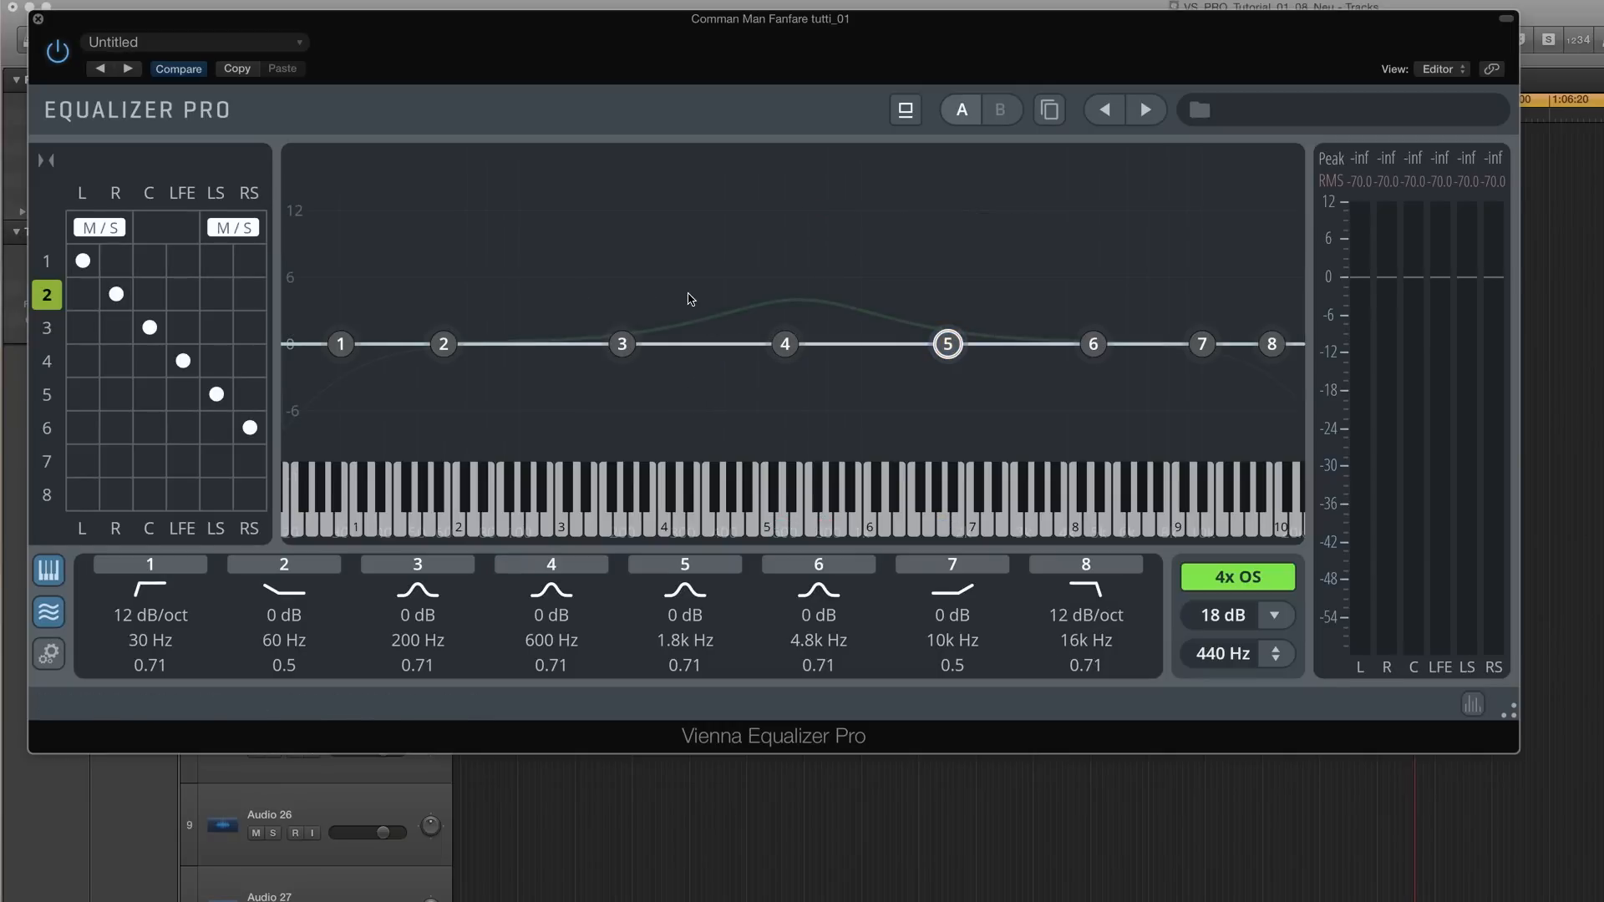
In group 2, lower band 3 to -1.57 dB at 208 Hz and set its Q to 0.24
mouse_move(621, 344)
mouse_down()
mouse_move(618, 208)
mouse_move(633, 219)
mouse_move(611, 419)
mouse_move(629, 361)
mouse_up()
scroll(632, 219, up, 5)
scroll(632, 219, down, 5)
Turn on bands 4, 5 and 7 of group 2
click(552, 564)
click(685, 565)
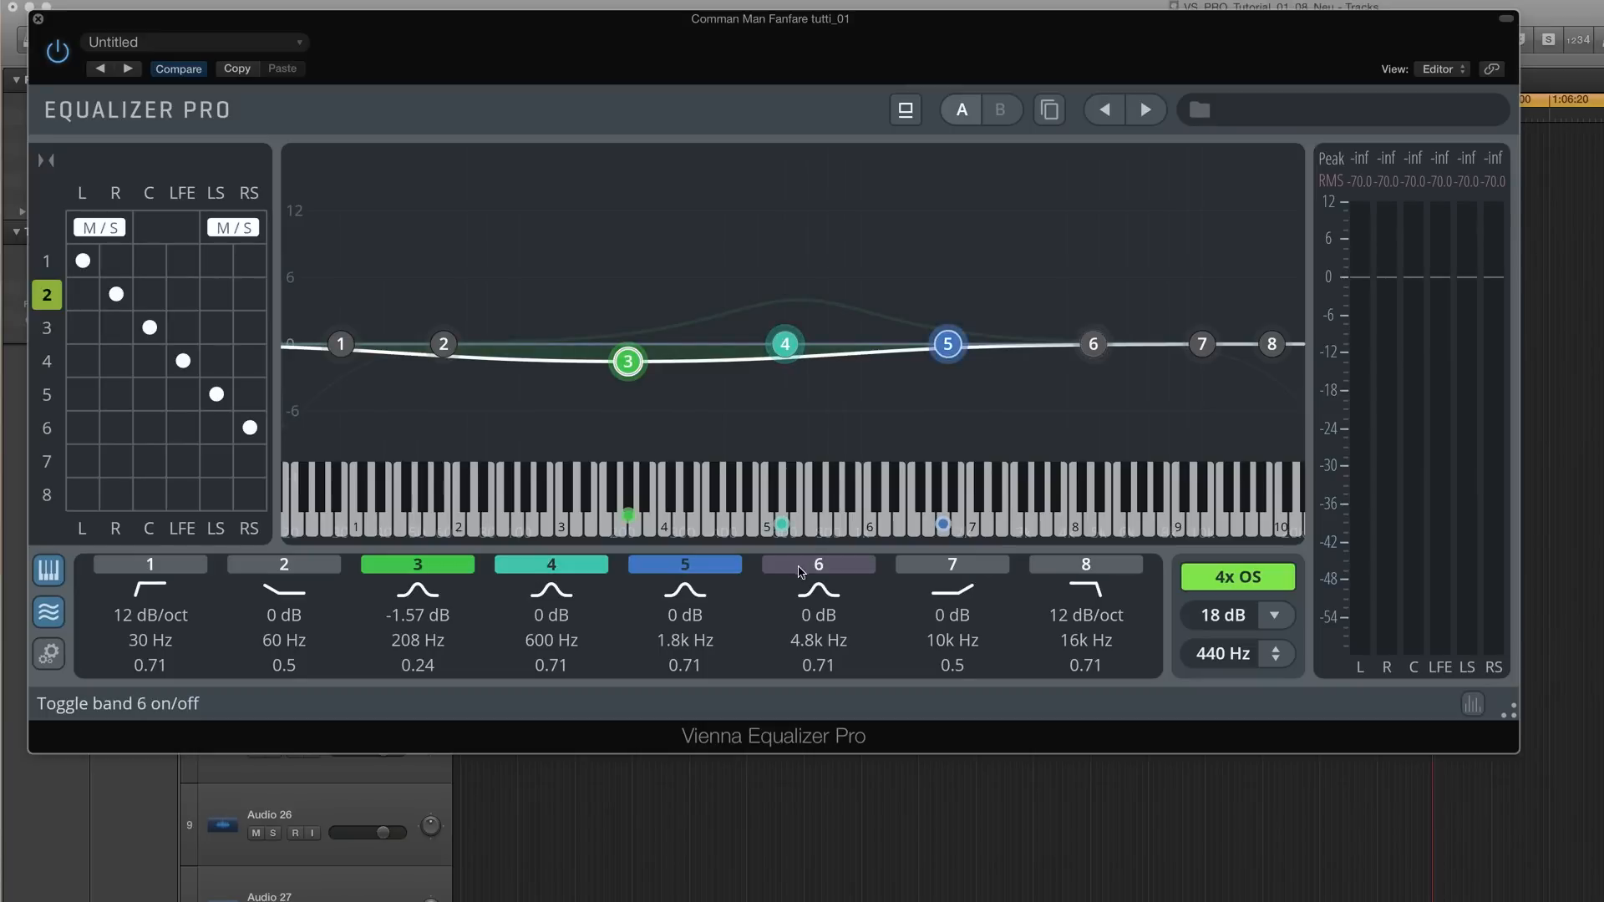
click(942, 566)
In group 2, boost band 6 to +9.26 dB at 3.85 kHz with Q 7.1, and band 4 to +11.2 dB at 583 Hz
drag(1093, 344, 1061, 241)
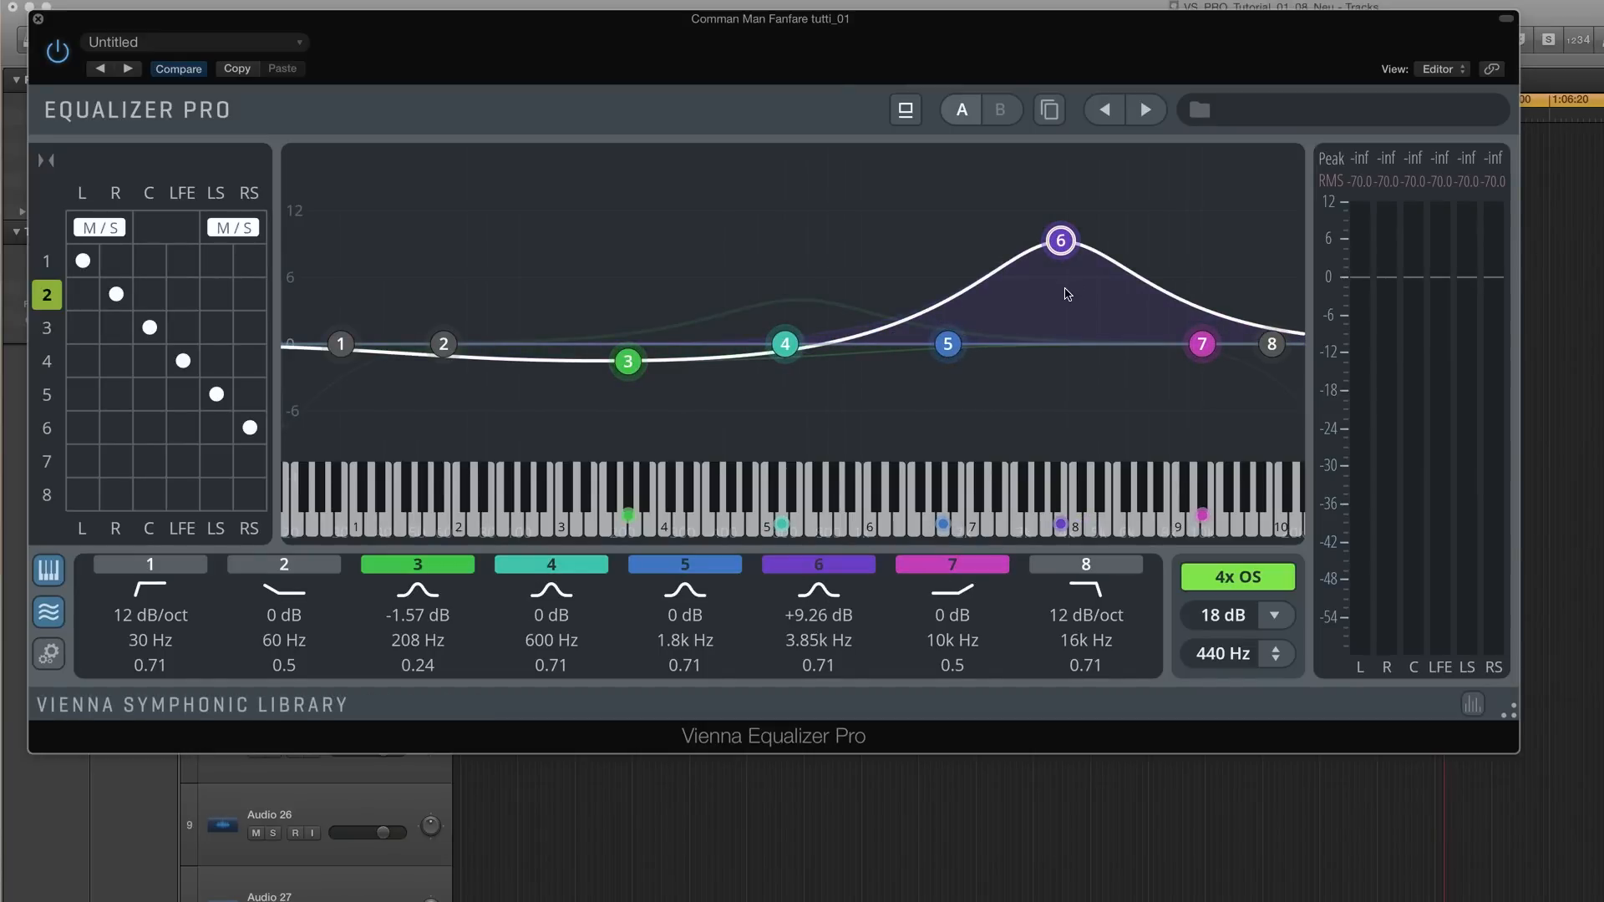
scroll(1061, 241, up, 5)
scroll(1061, 241, down, 10)
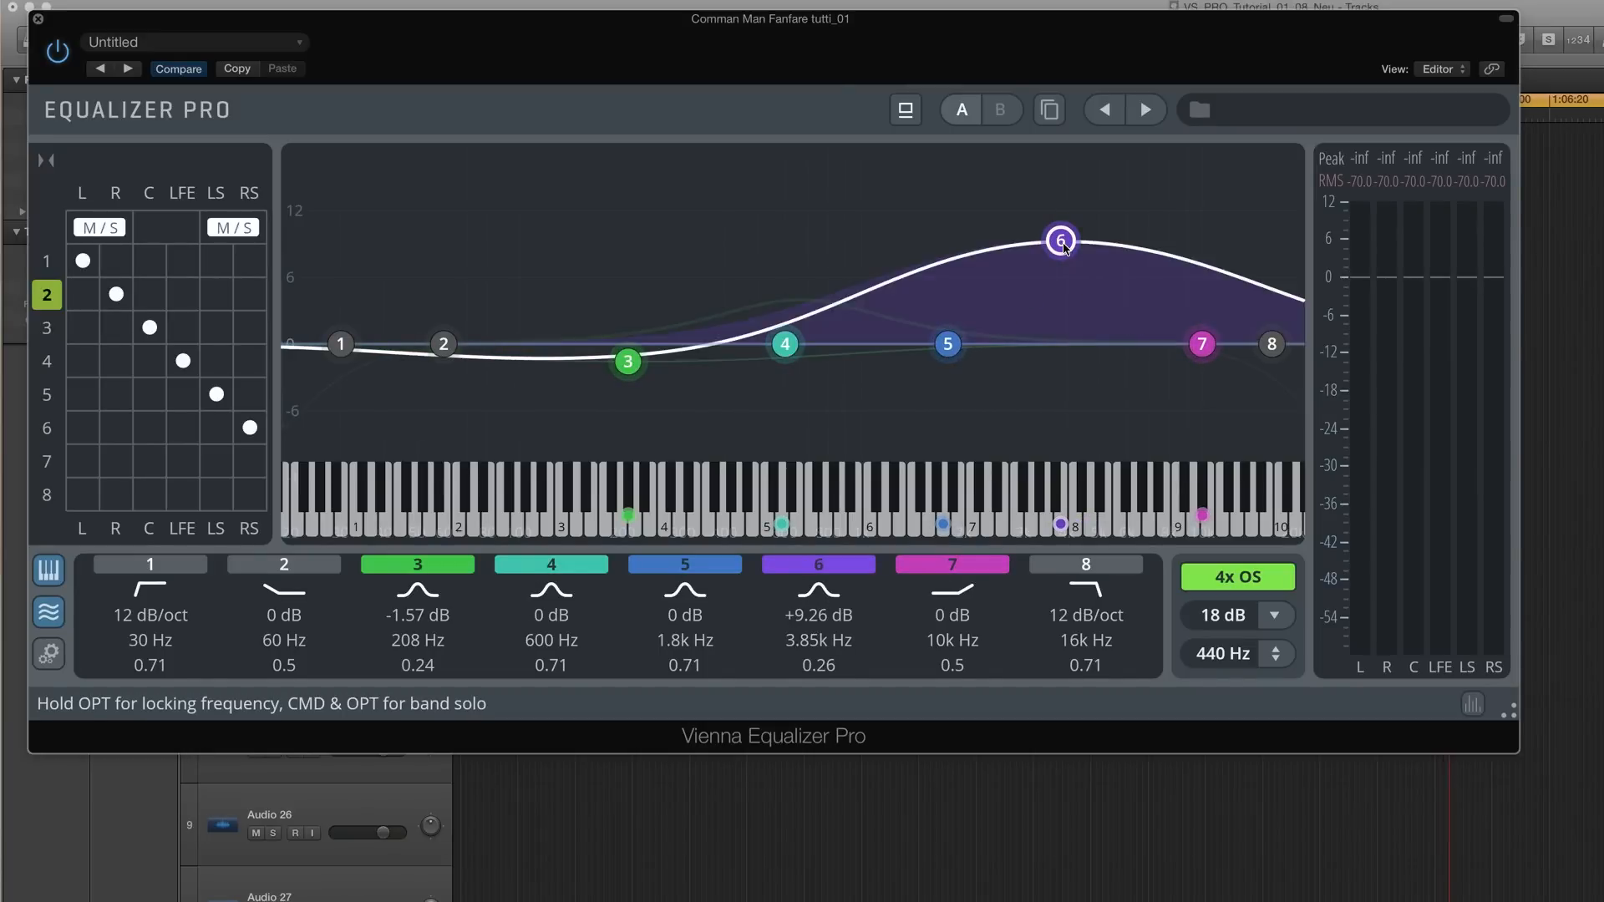
scroll(1061, 240, up, 8)
scroll(1061, 242, up, 8)
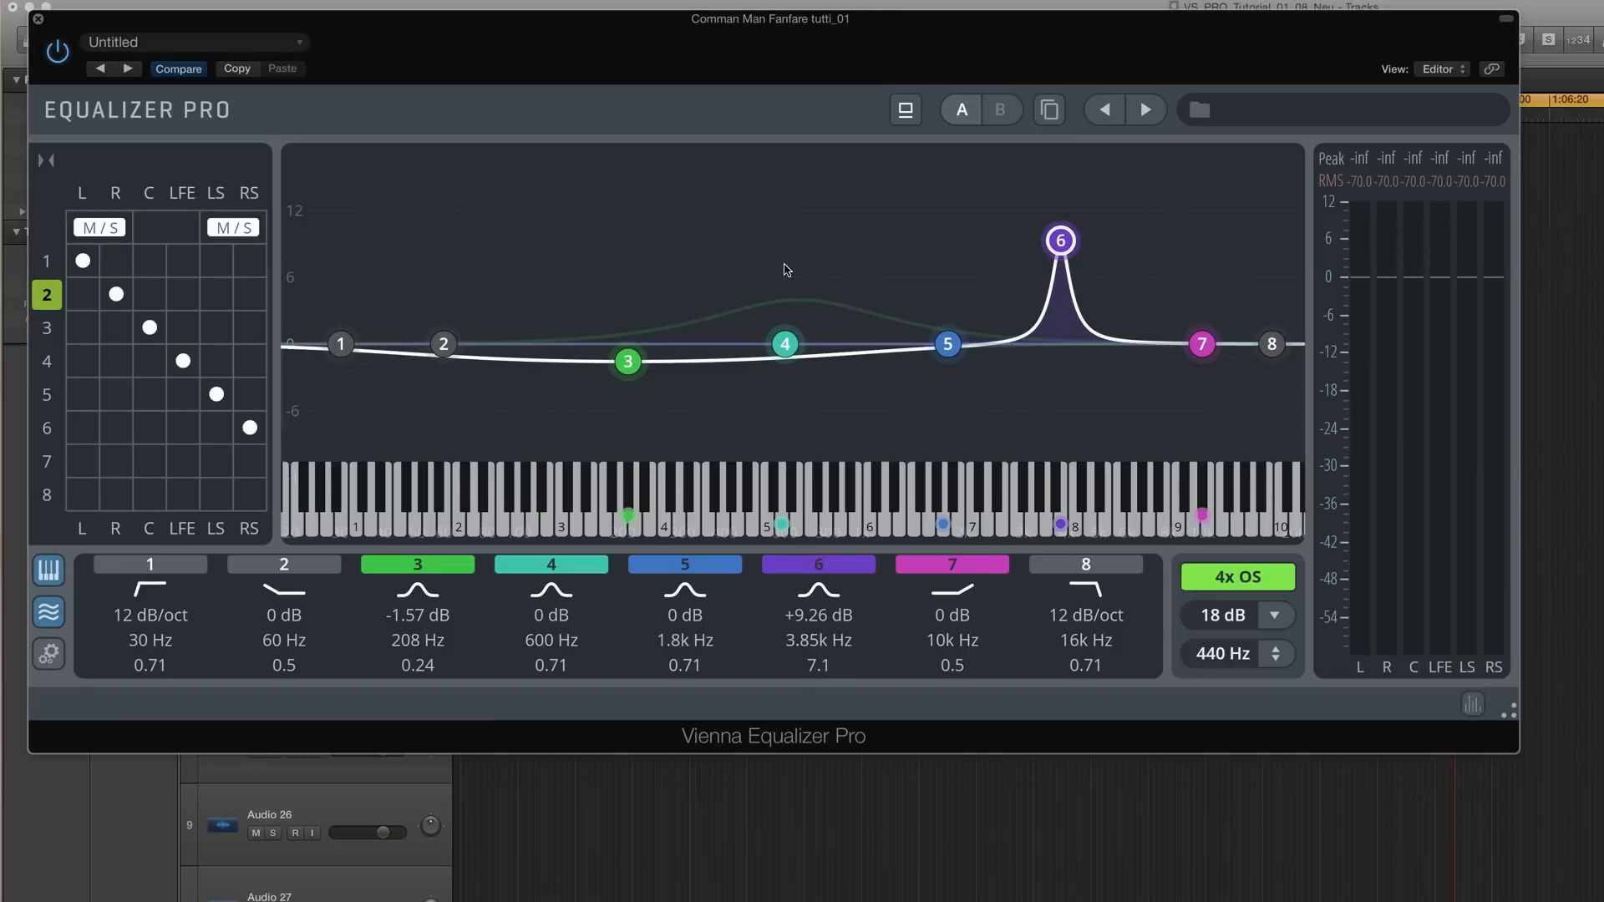
drag(784, 343, 780, 218)
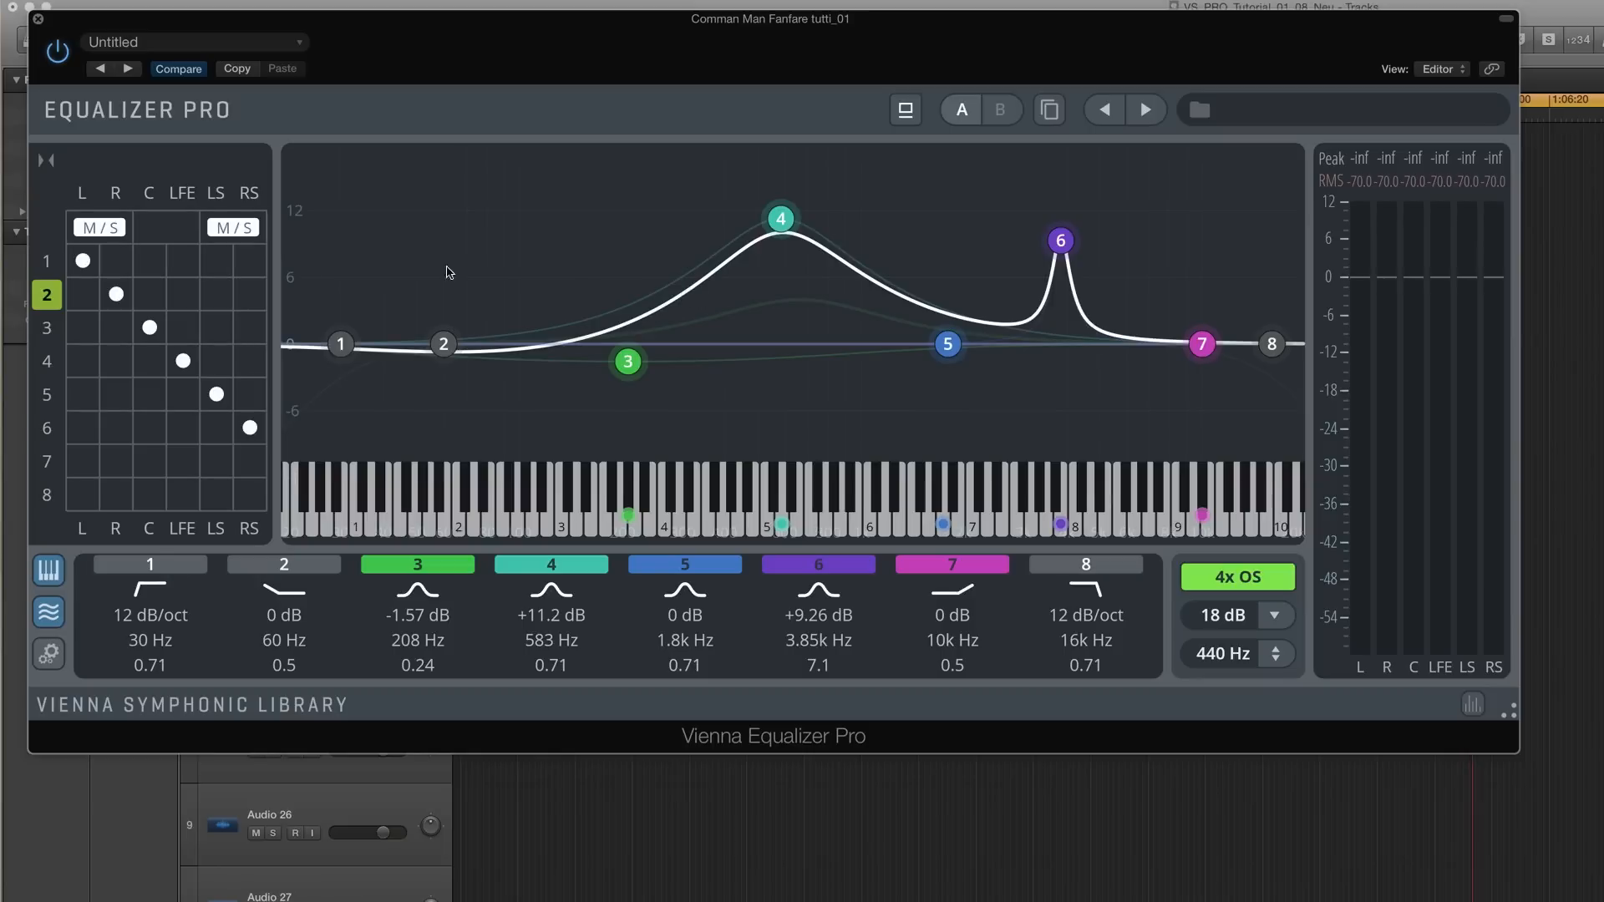
Switch between groups 1, 2 and 3 to compare their curves, ending on group 1
click(43, 262)
click(47, 294)
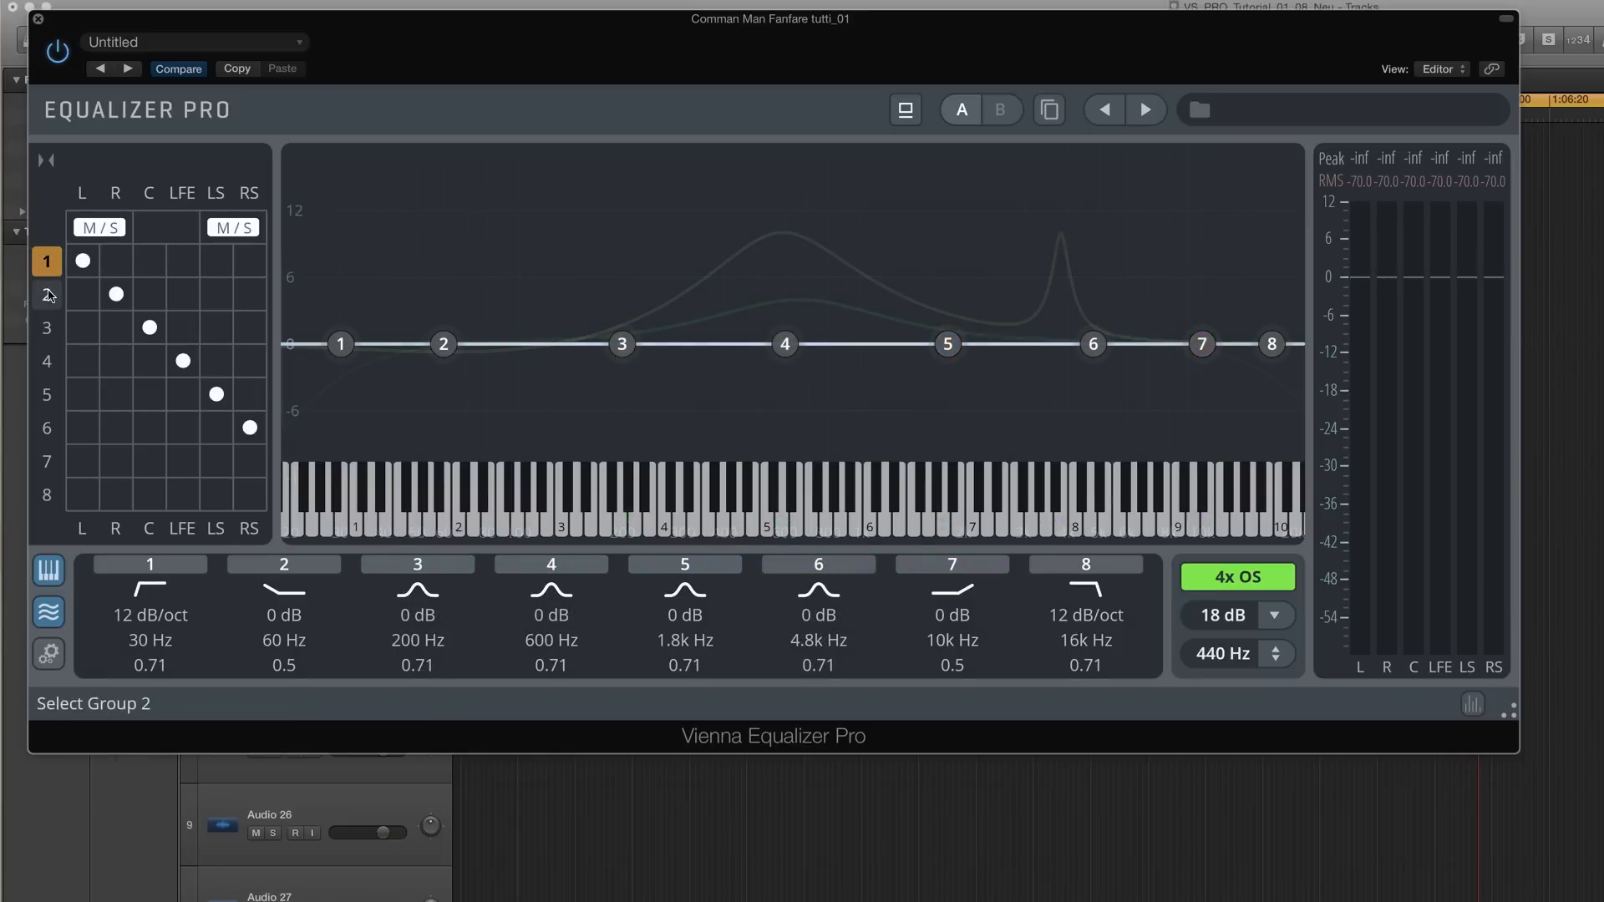
click(48, 319)
click(48, 297)
click(51, 272)
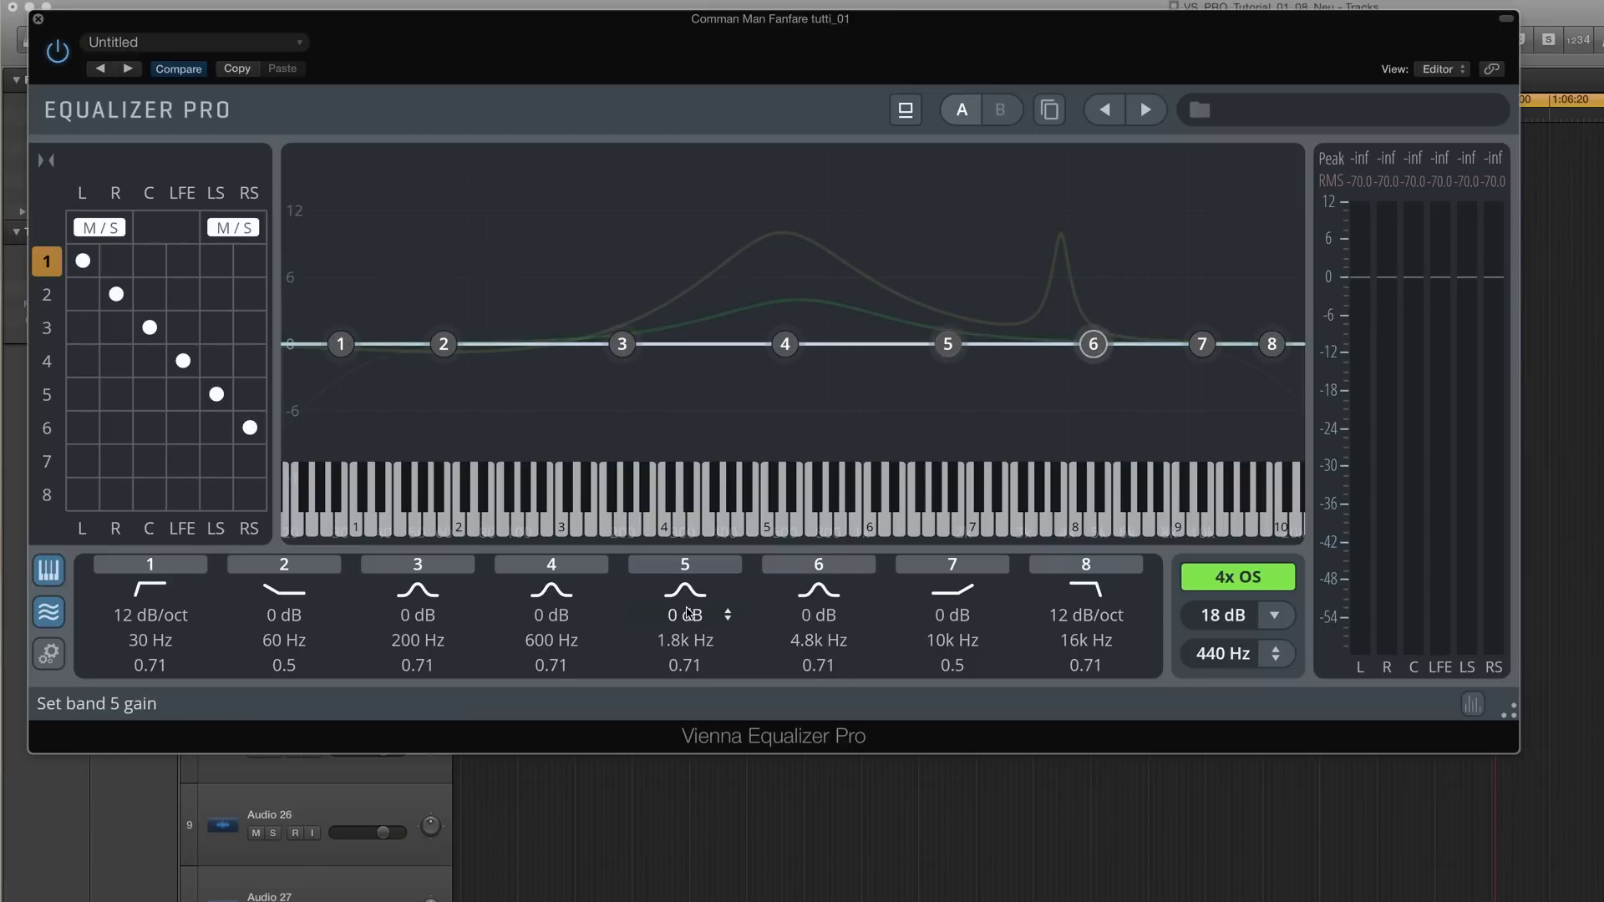
In group 1, boost band 5 as a Peak filter to +8.96 dB at 1.88 kHz with Q 4.32, and try it as a cut
click(724, 592)
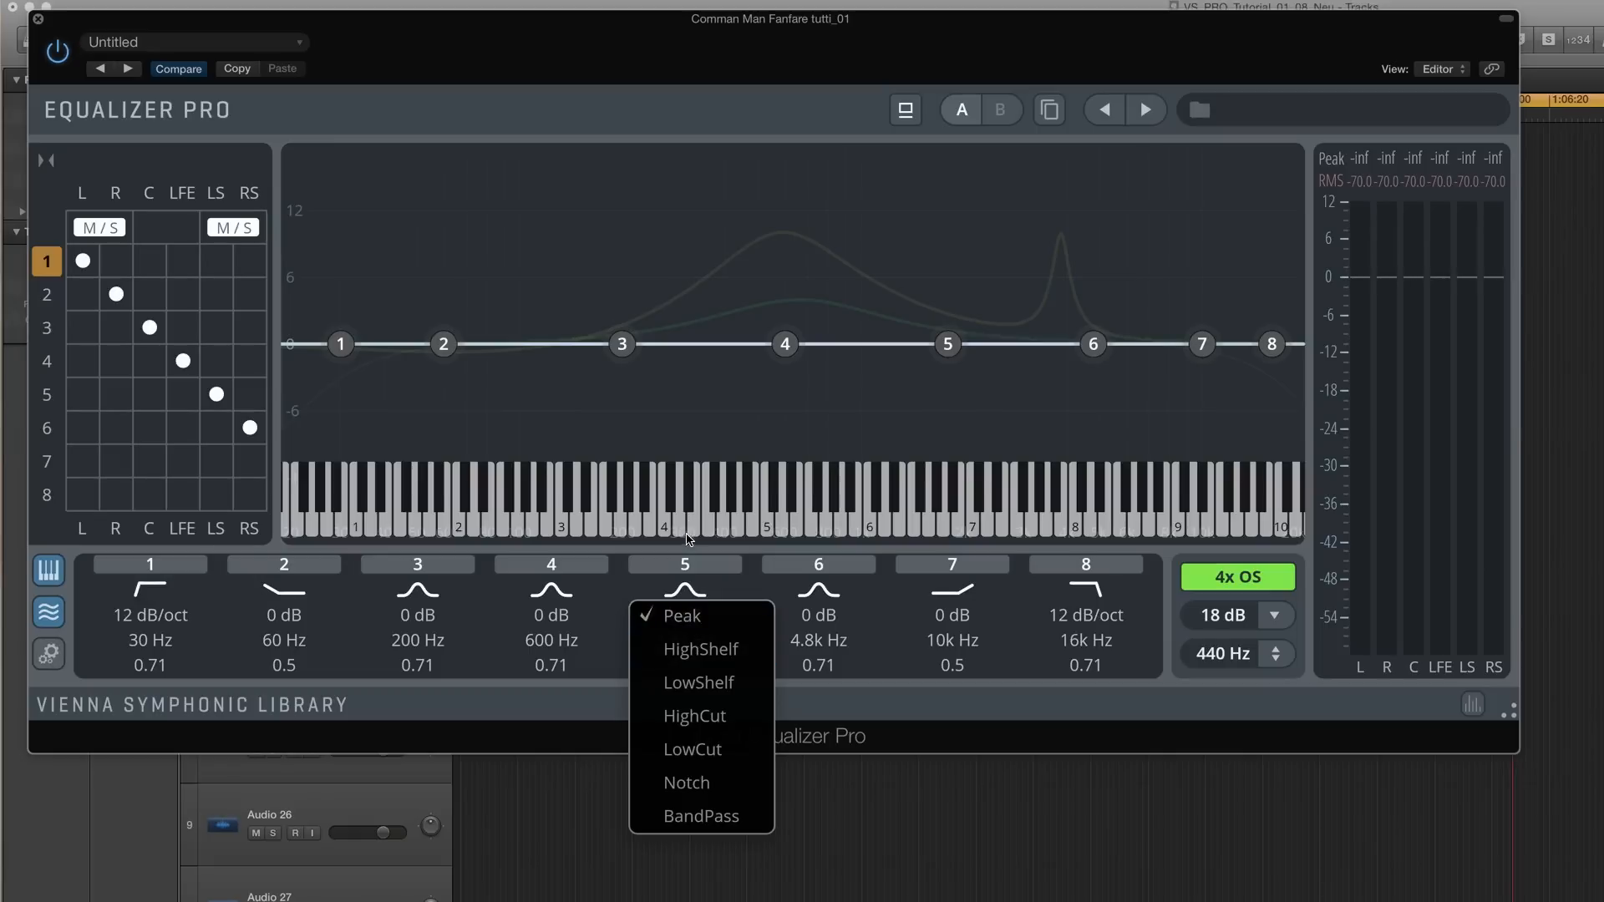
click(690, 626)
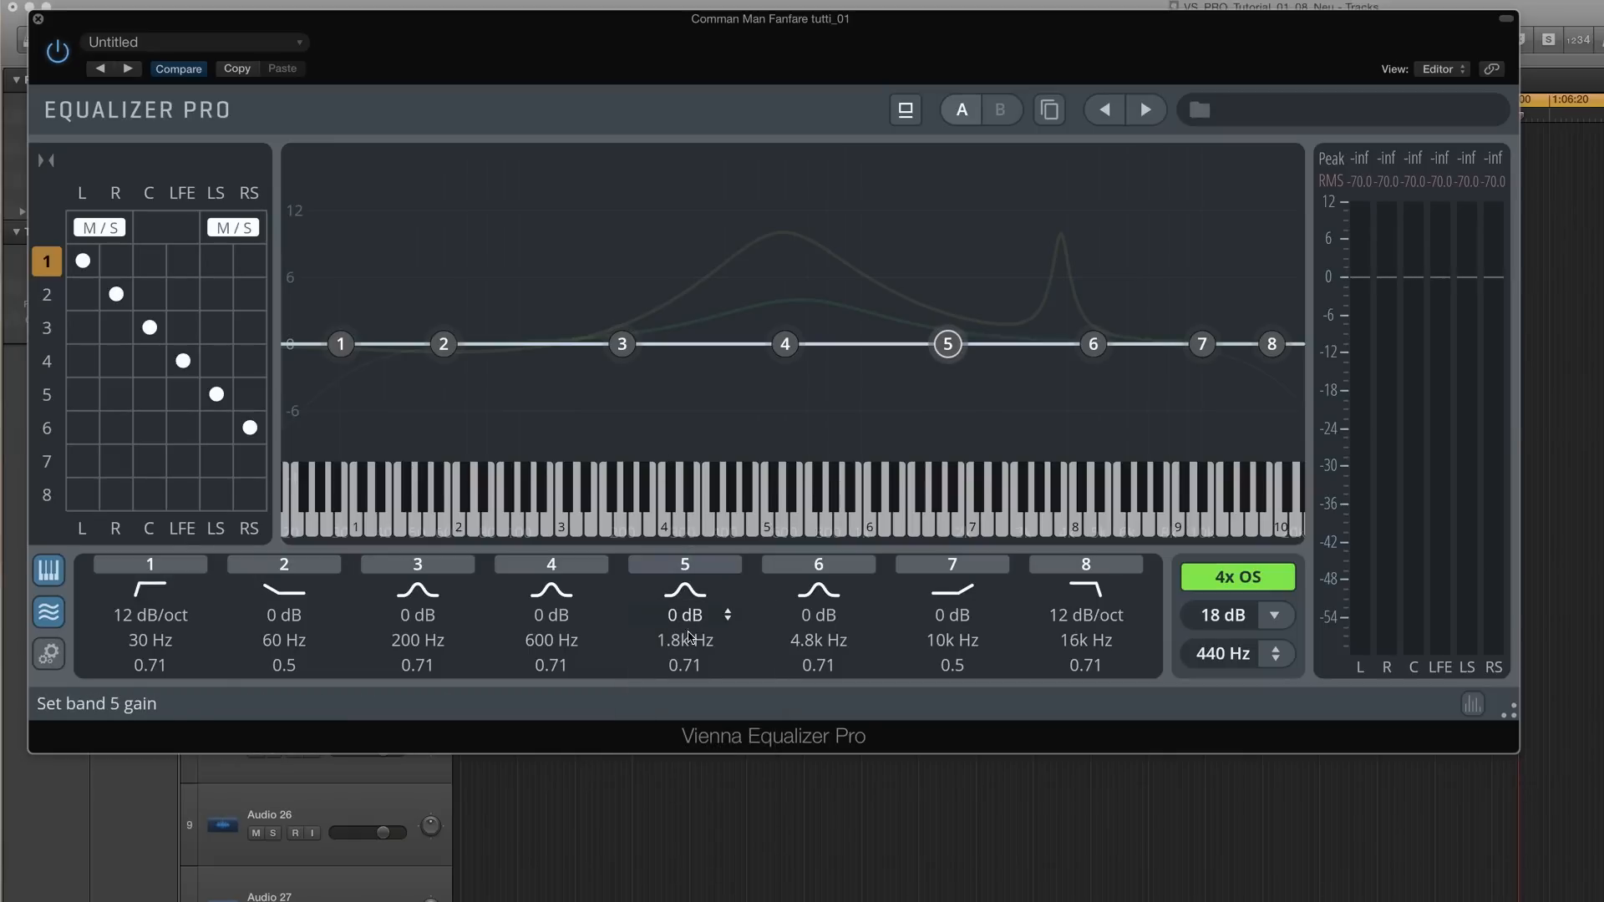
drag(685, 640, 728, 659)
drag(971, 340, 969, 244)
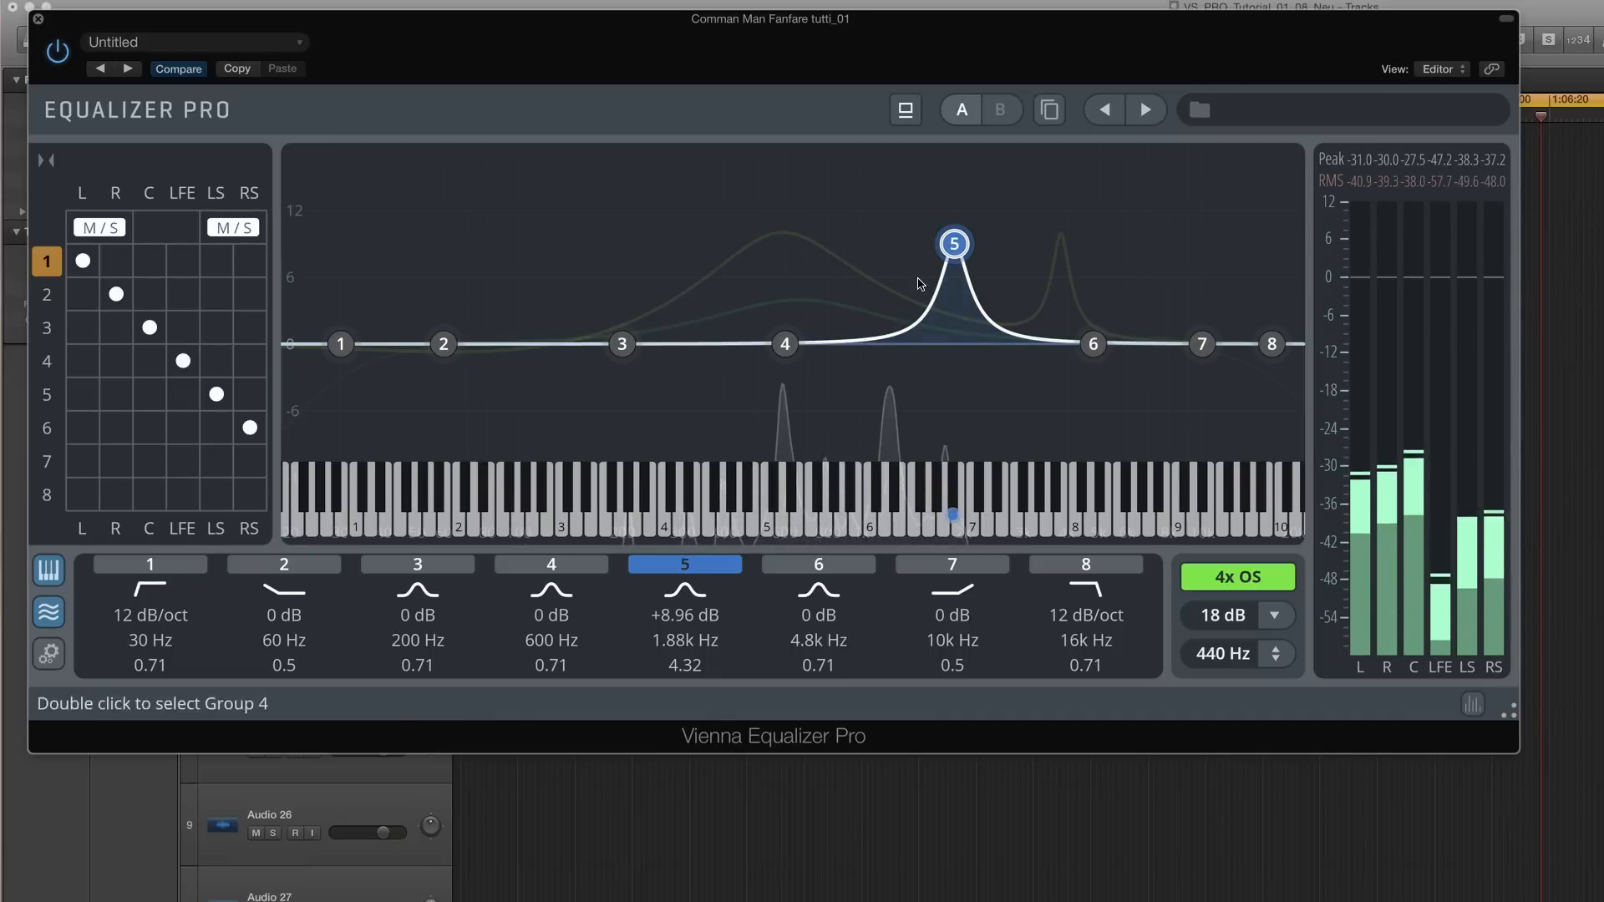
drag(955, 244, 1006, 400)
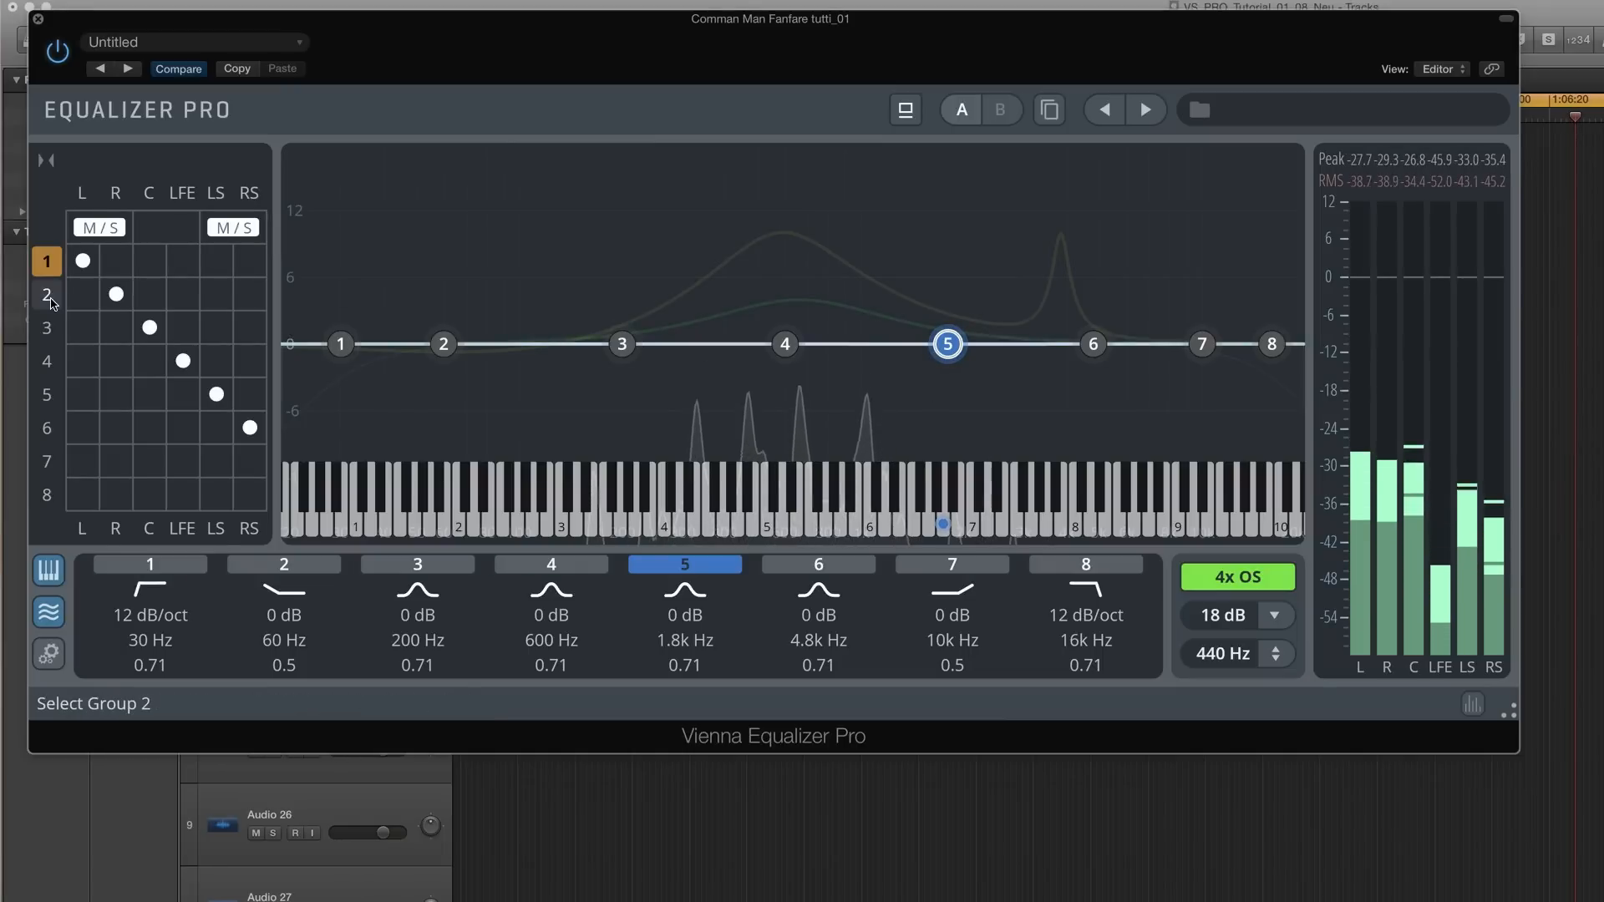
In group 2, reset band 4, and raise bands 4 and 5 together to +6.7 dB at 723 Hz and 2.17 kHz
click(46, 294)
double_click(781, 219)
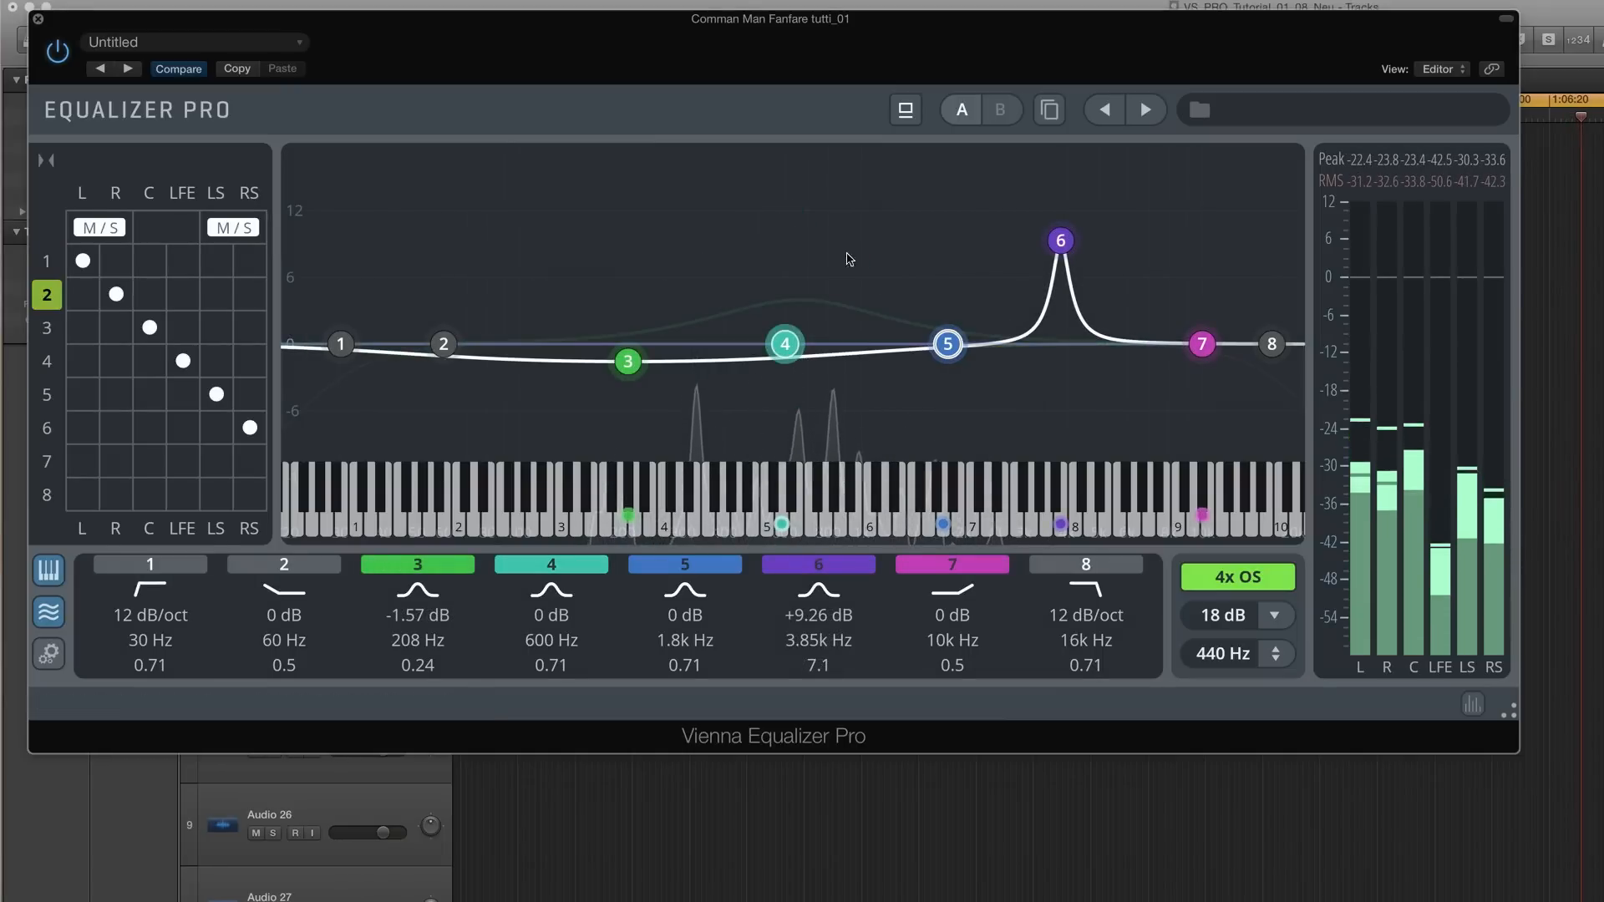
drag(759, 294, 988, 413)
mouse_move(783, 343)
mouse_down()
mouse_move(693, 372)
mouse_move(779, 369)
mouse_move(739, 251)
mouse_move(778, 212)
mouse_move(788, 166)
mouse_move(799, 279)
mouse_move(760, 447)
mouse_move(780, 130)
mouse_move(784, 224)
mouse_move(724, 239)
mouse_move(720, 311)
mouse_move(766, 332)
mouse_move(823, 324)
mouse_move(813, 286)
mouse_up()
Reset group 2 and group 1 to their default band settings
right_click(706, 239)
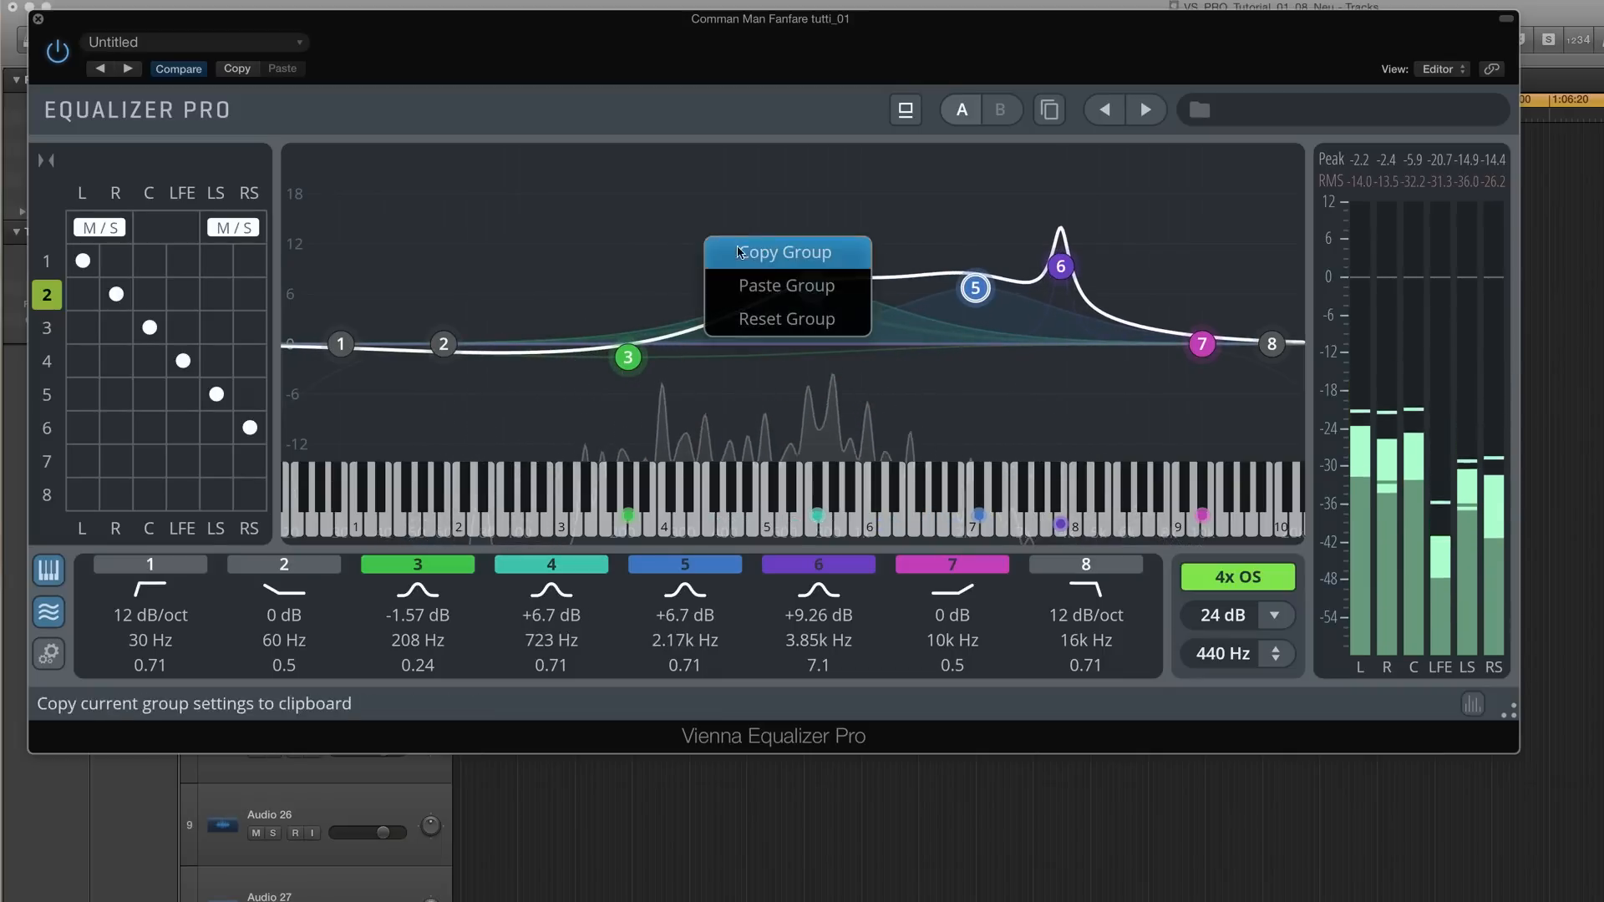
click(749, 321)
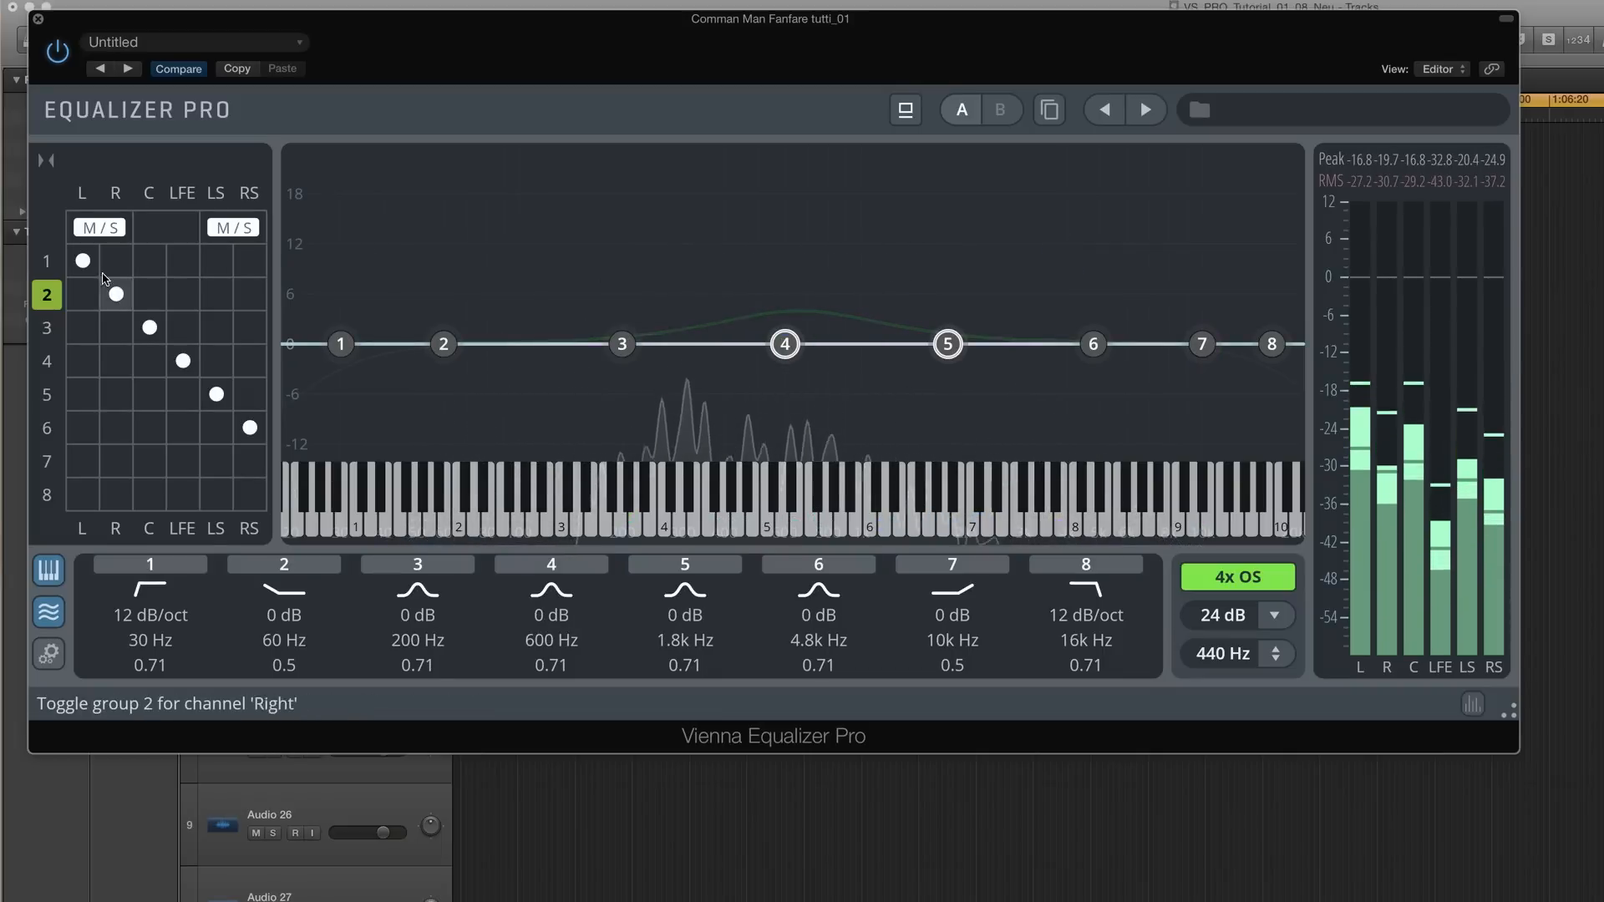
click(47, 262)
right_click(759, 278)
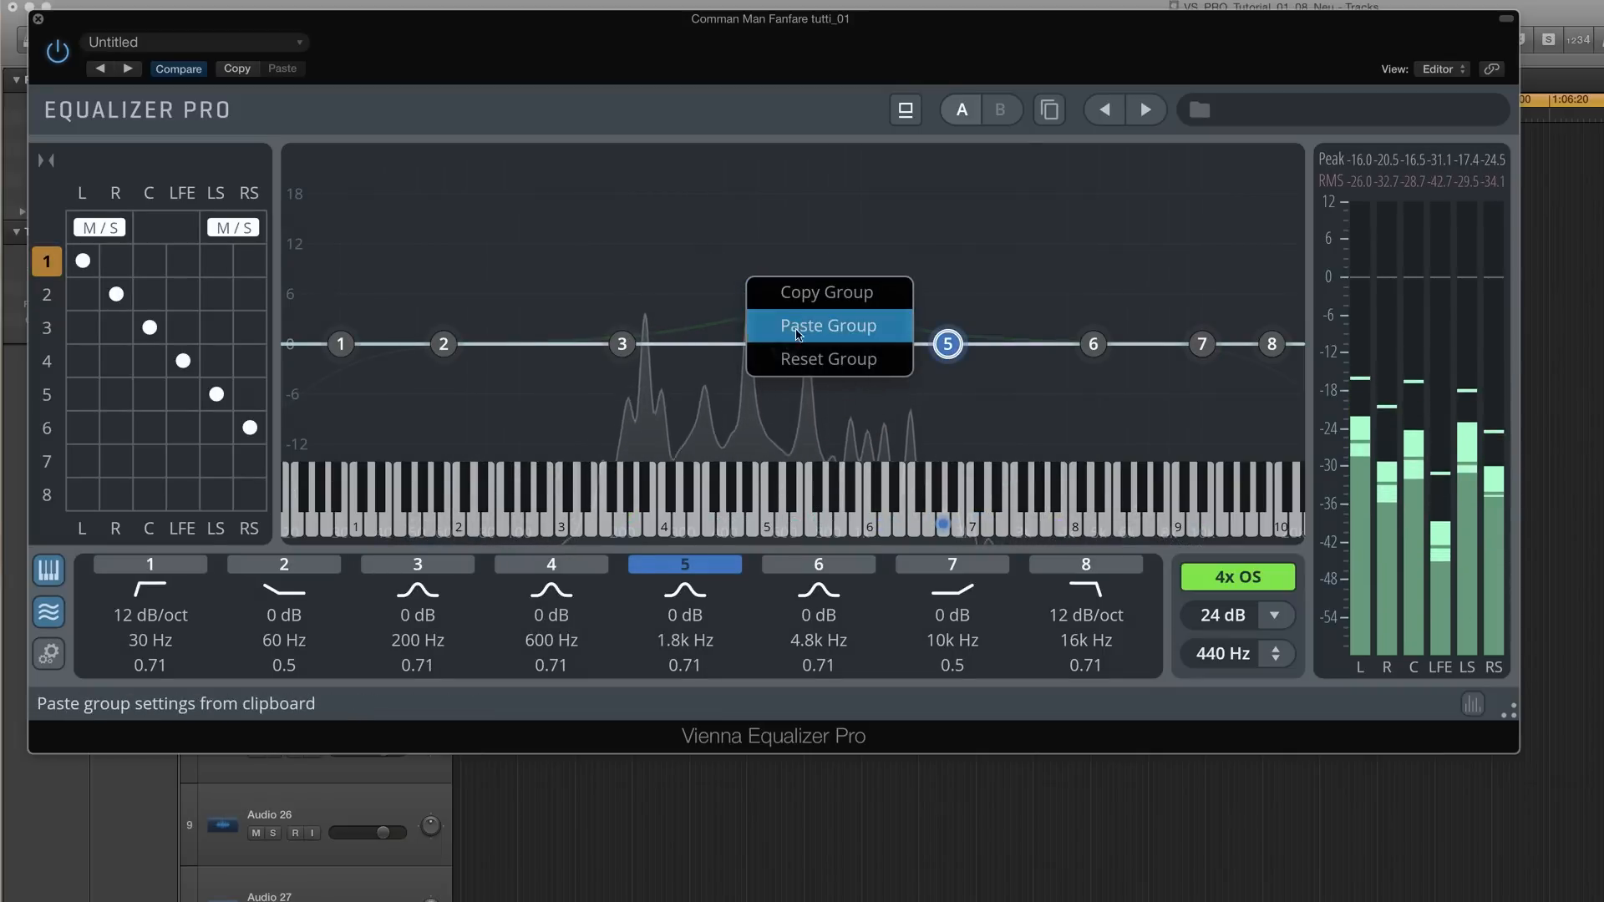
click(799, 366)
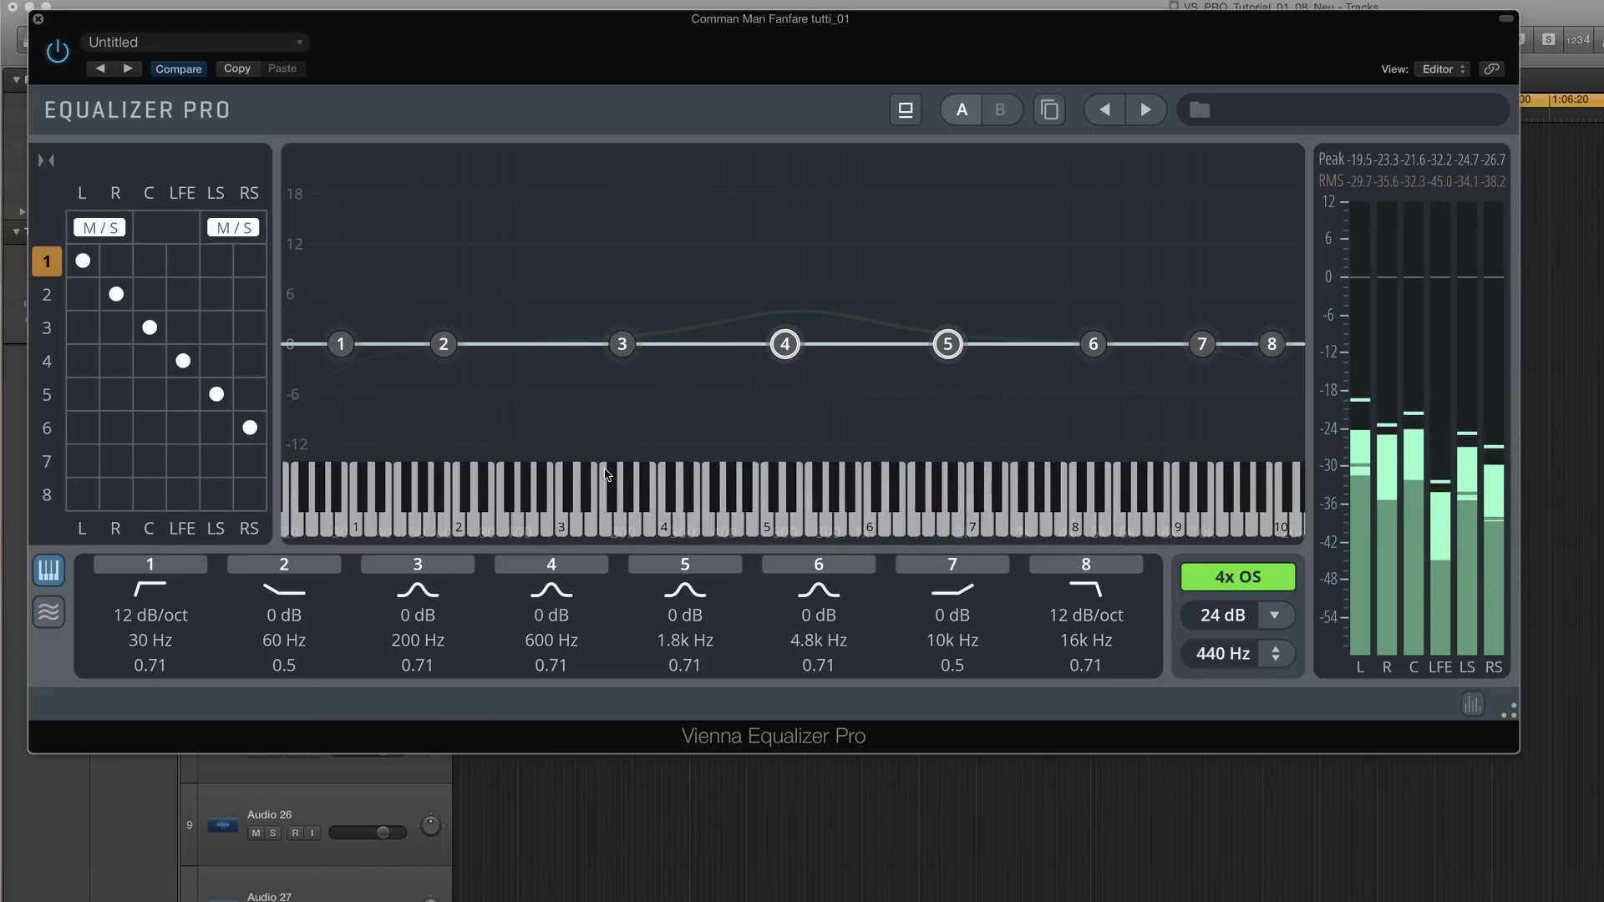
Show the real-time analyzer and set its range to -131.2 to -4.4 dB, attack to 10 ms and release to 98 ms
click(57, 619)
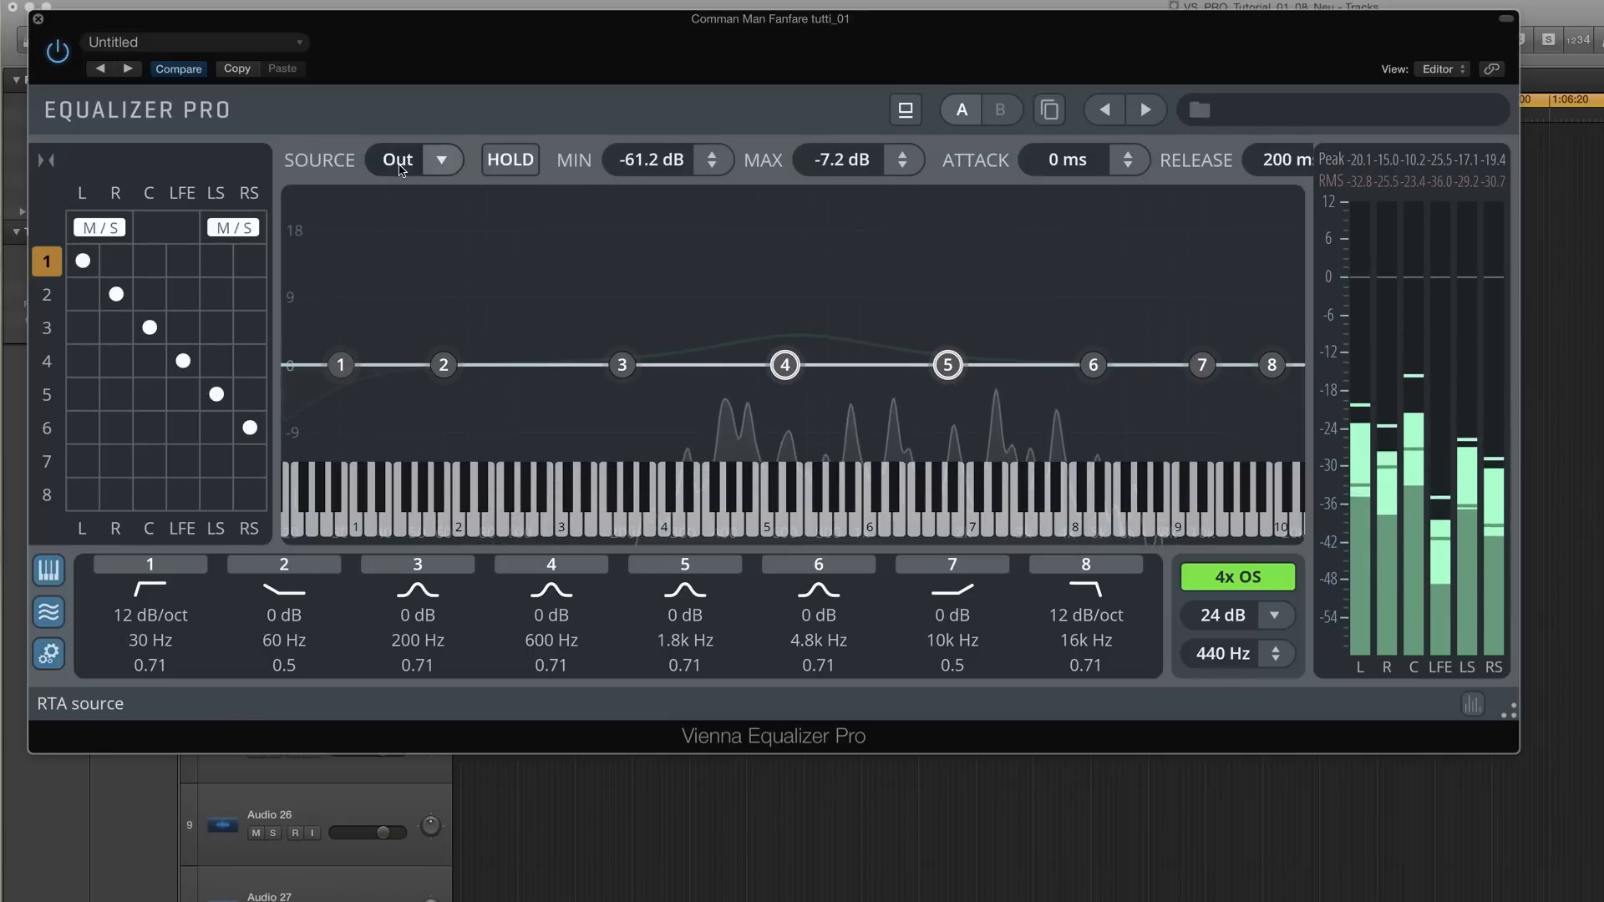
drag(712, 160, 712, 309)
drag(902, 160, 902, 100)
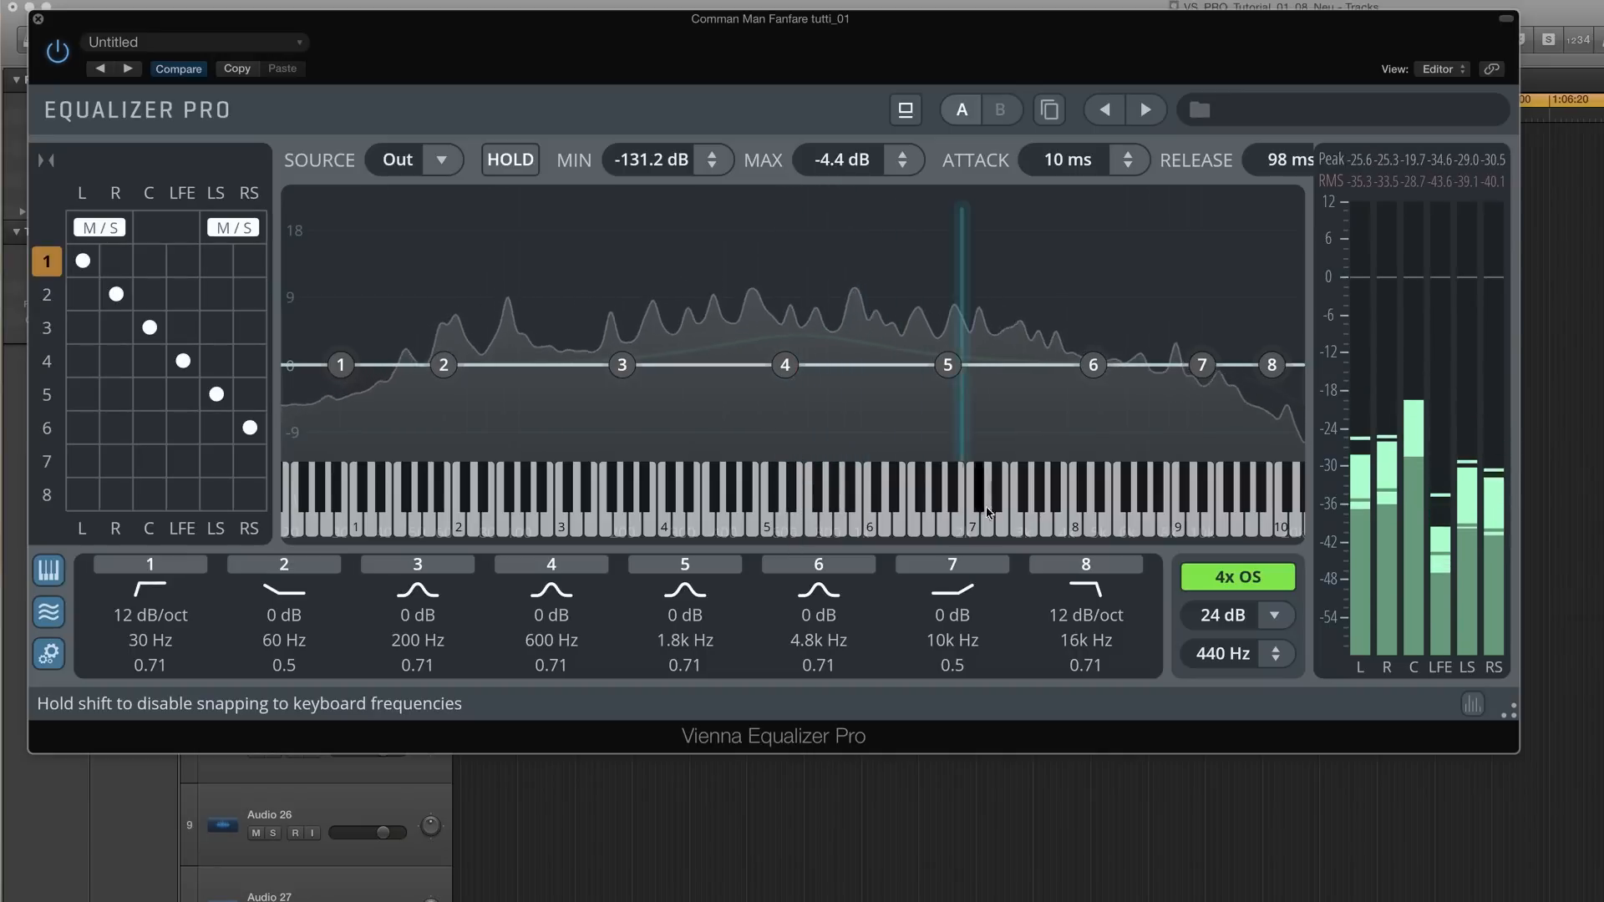
Audition notes between octaves 5 and 7 on the frequency keyboard to compare their positions with the live spectrum
drag(809, 498, 785, 578)
drag(777, 651, 772, 775)
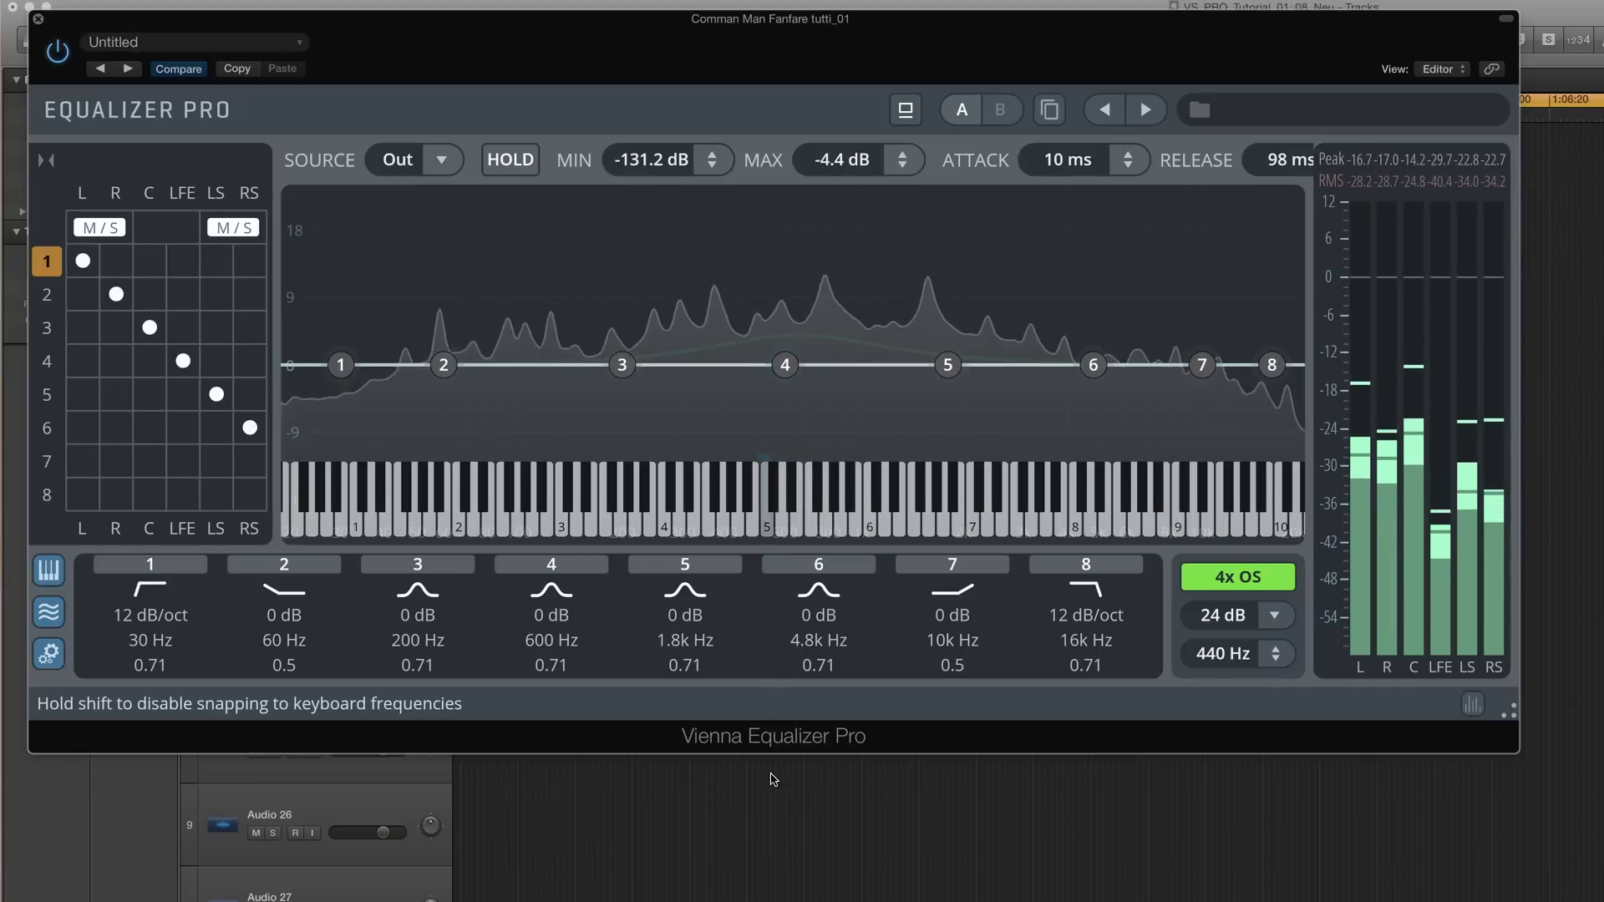
mouse_move(772, 661)
mouse_down()
mouse_move(783, 482)
mouse_move(764, 518)
mouse_move(782, 579)
mouse_up()
drag(779, 652, 779, 651)
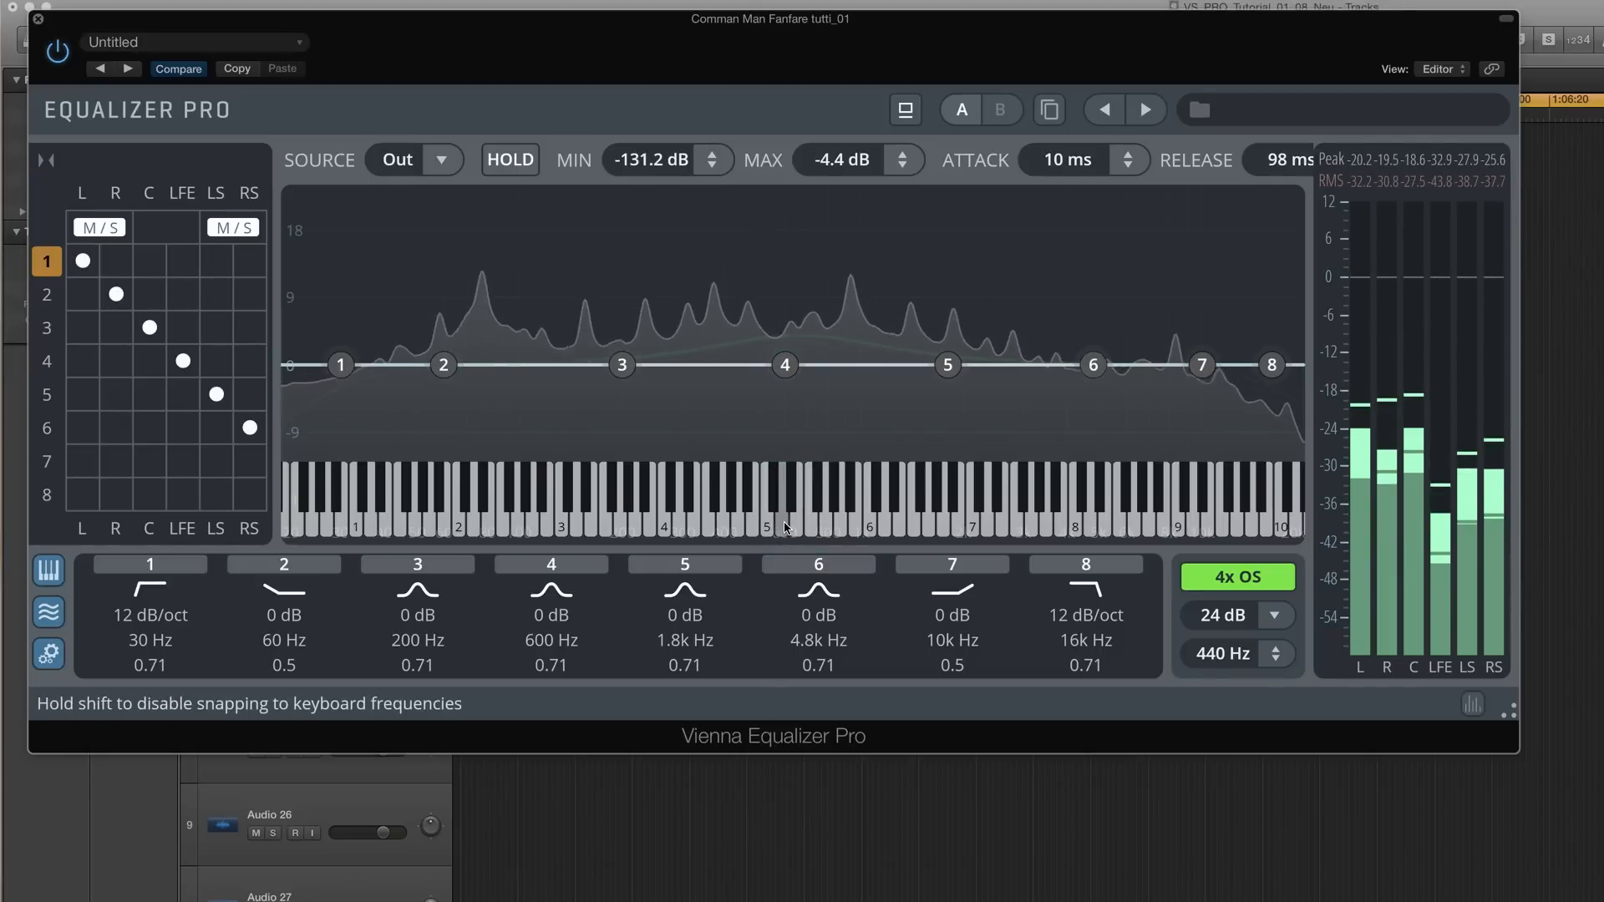
mouse_move(786, 526)
mouse_down()
mouse_move(934, 524)
mouse_move(1036, 501)
mouse_move(973, 506)
mouse_up()
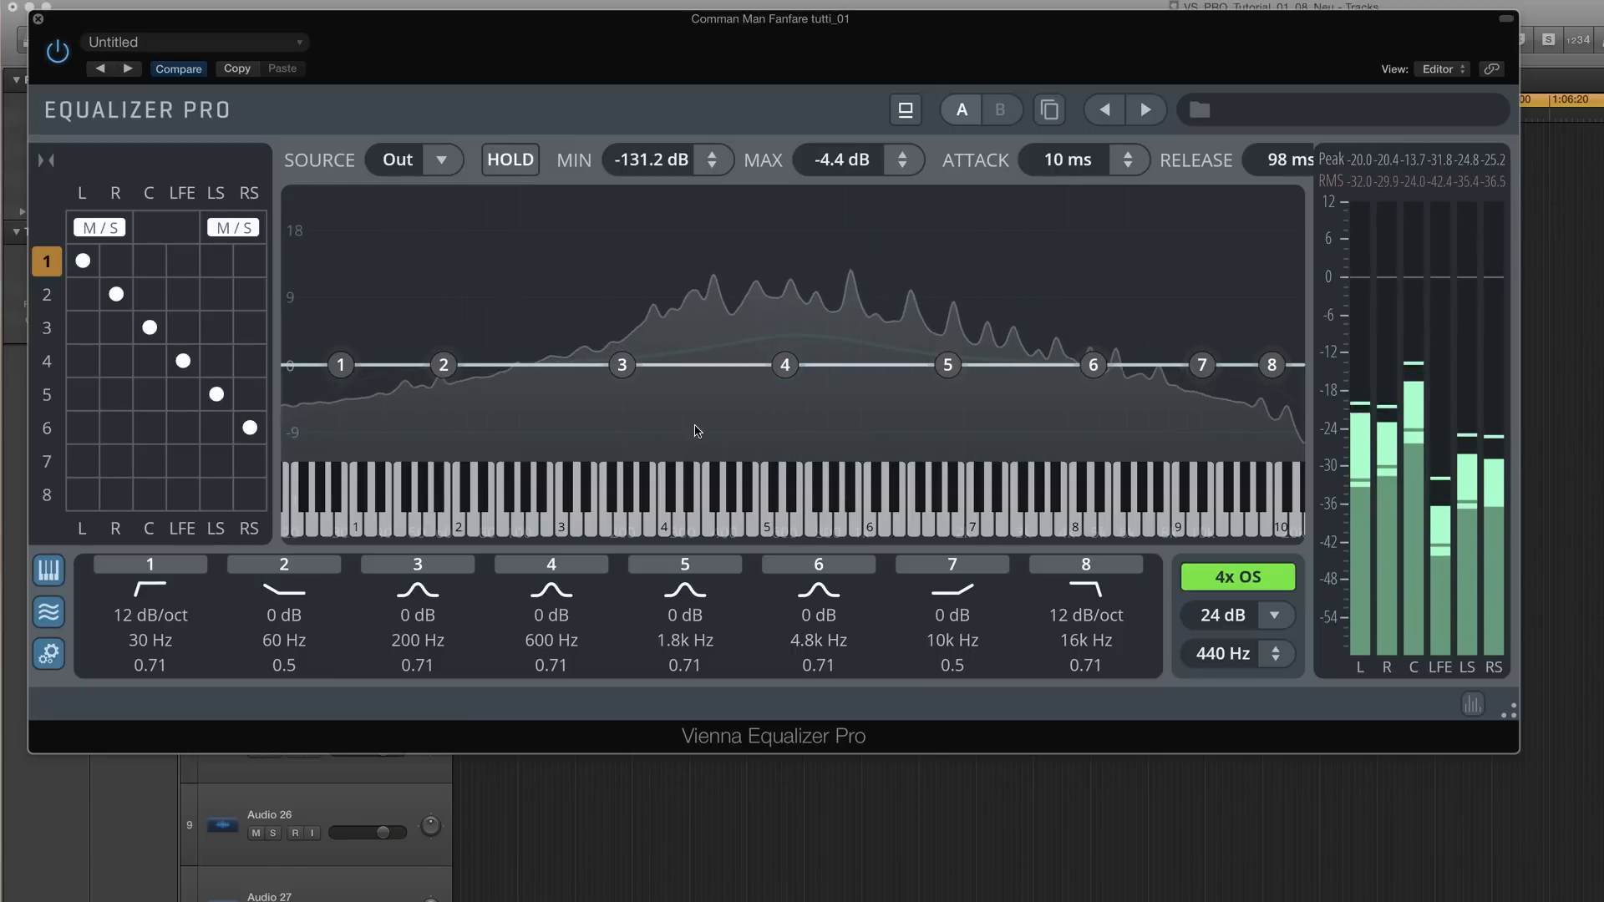
Pull out the notes at bands 4 and 5 with narrow -6 dB cuts, Q 15, at 600 Hz and 1.8 kHz
click(785, 364)
double_click(786, 528)
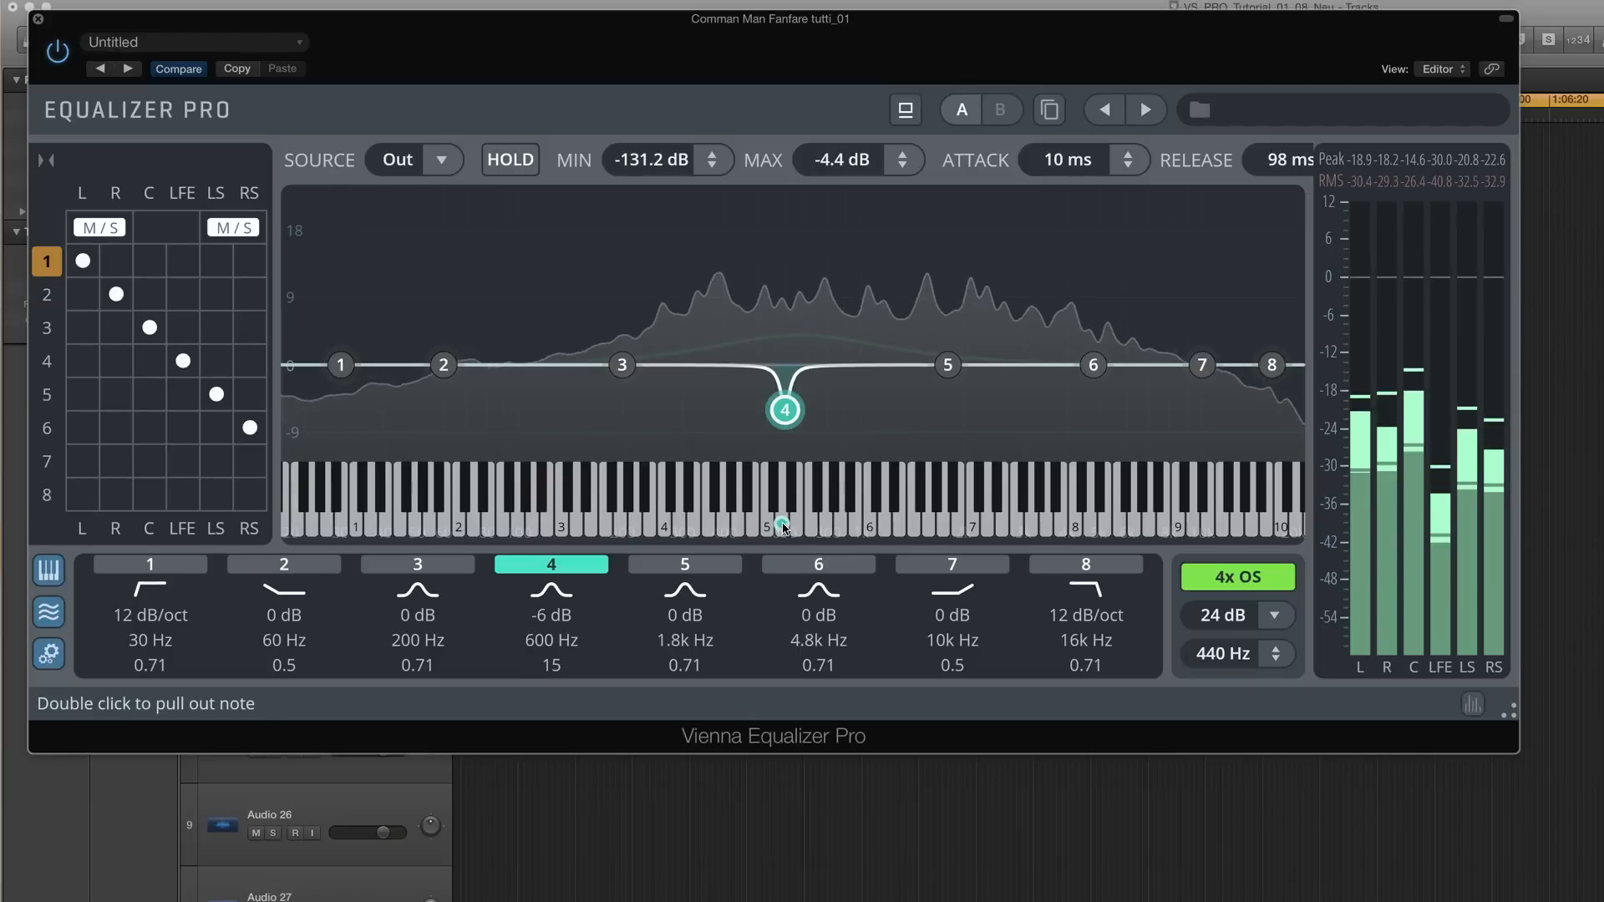
click(948, 365)
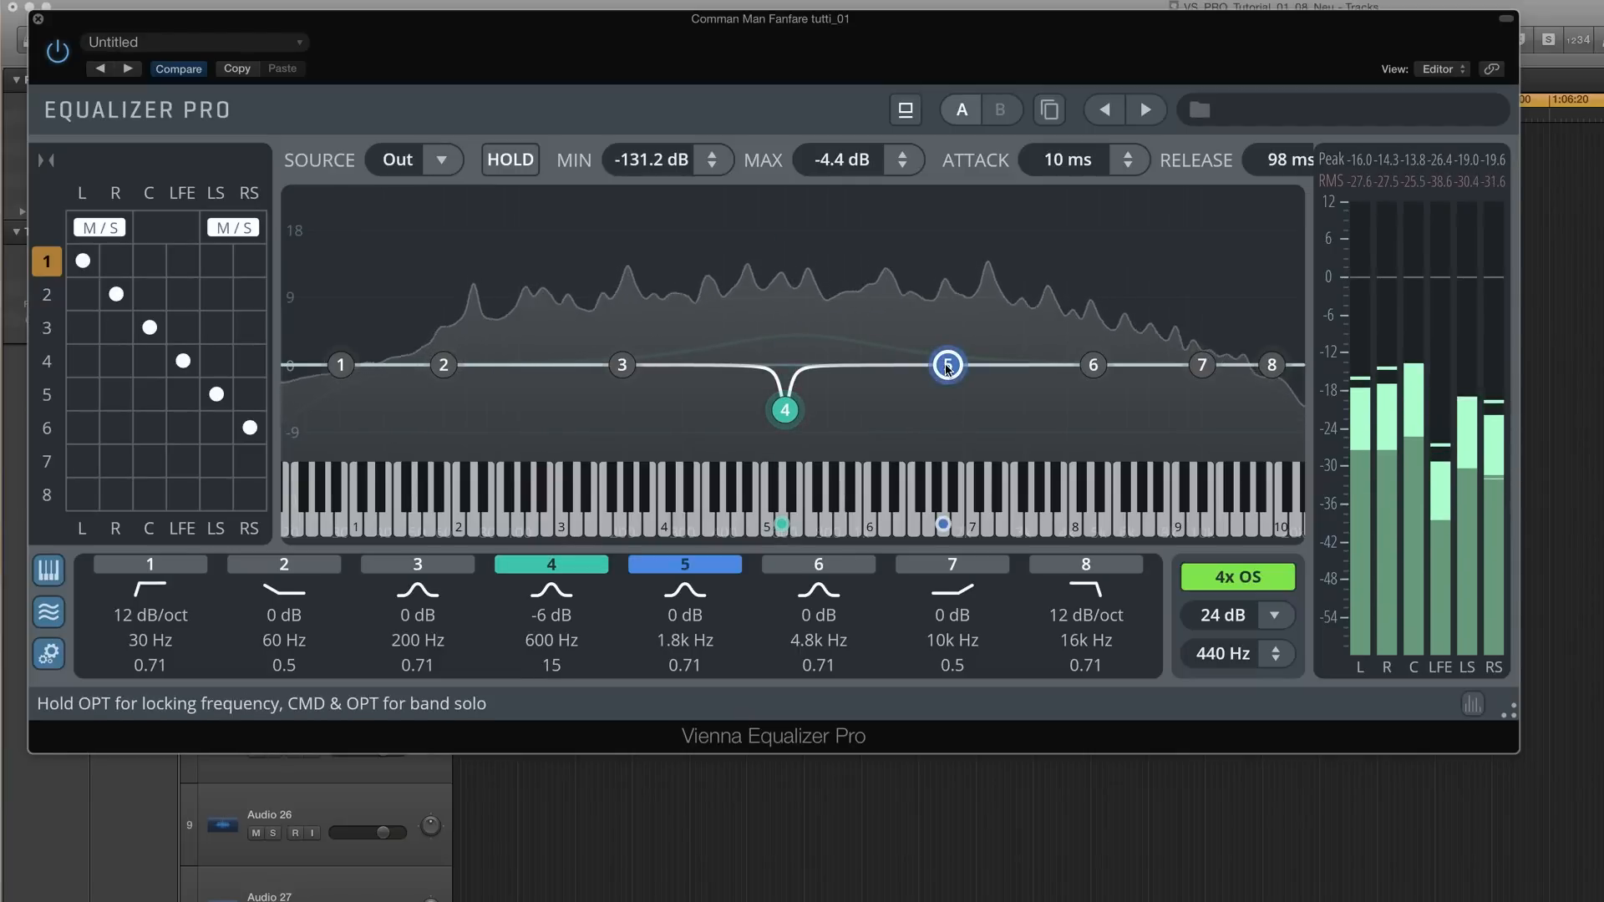
double_click(944, 526)
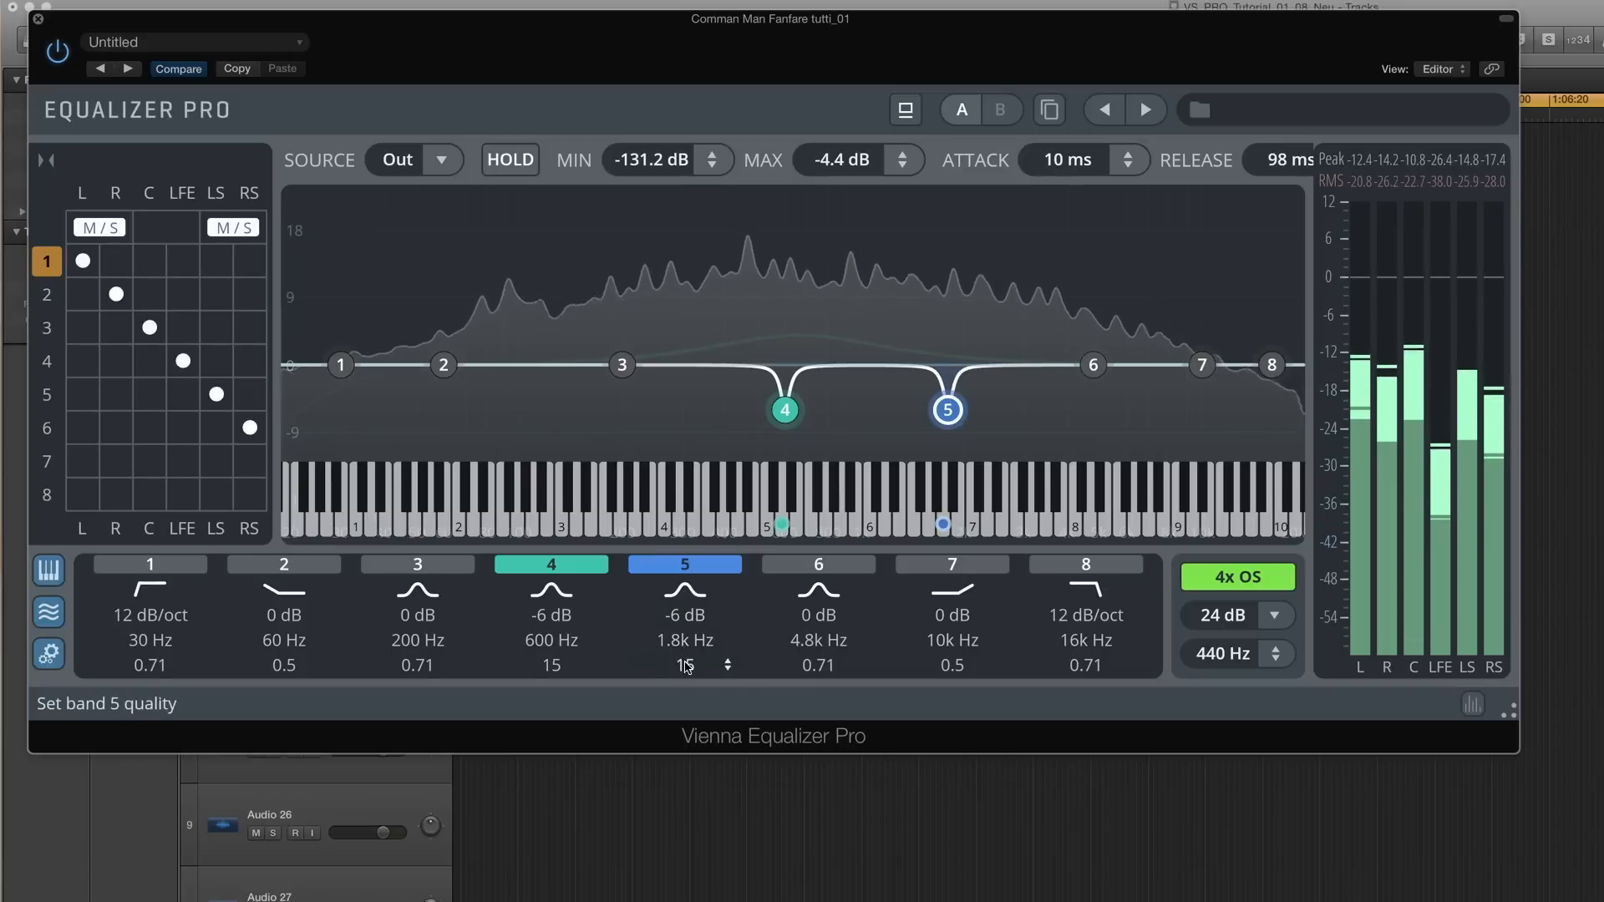
Reset band 5 of group 1 and raise it to a +10.44 dB boost at 974 Hz
drag(947, 410, 1035, 269)
double_click(1033, 262)
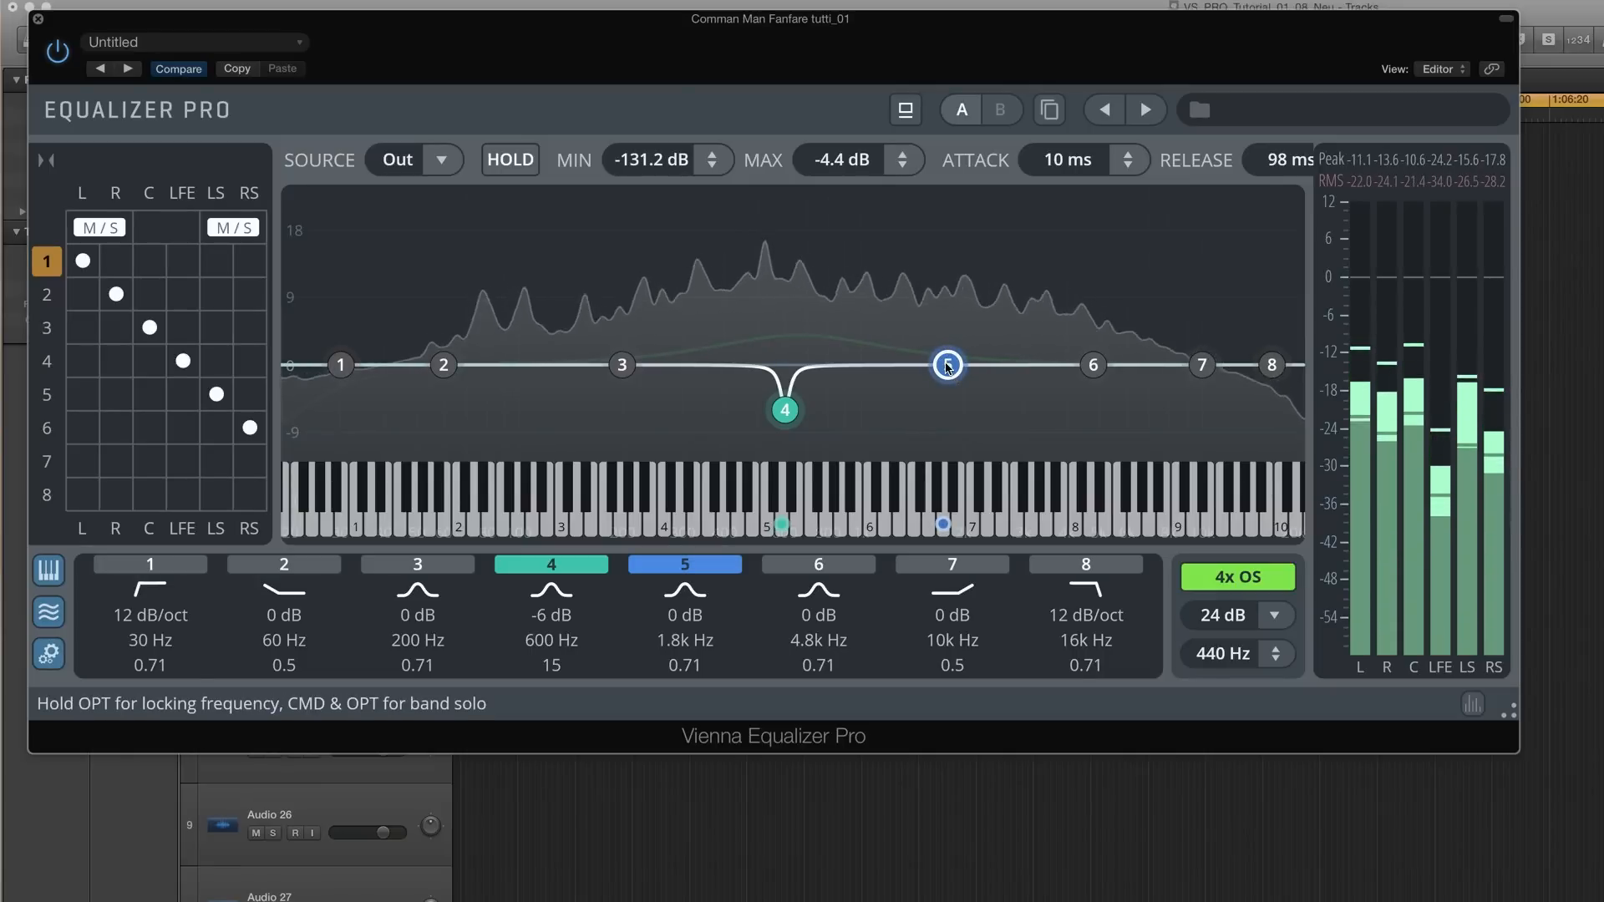
drag(948, 365, 944, 293)
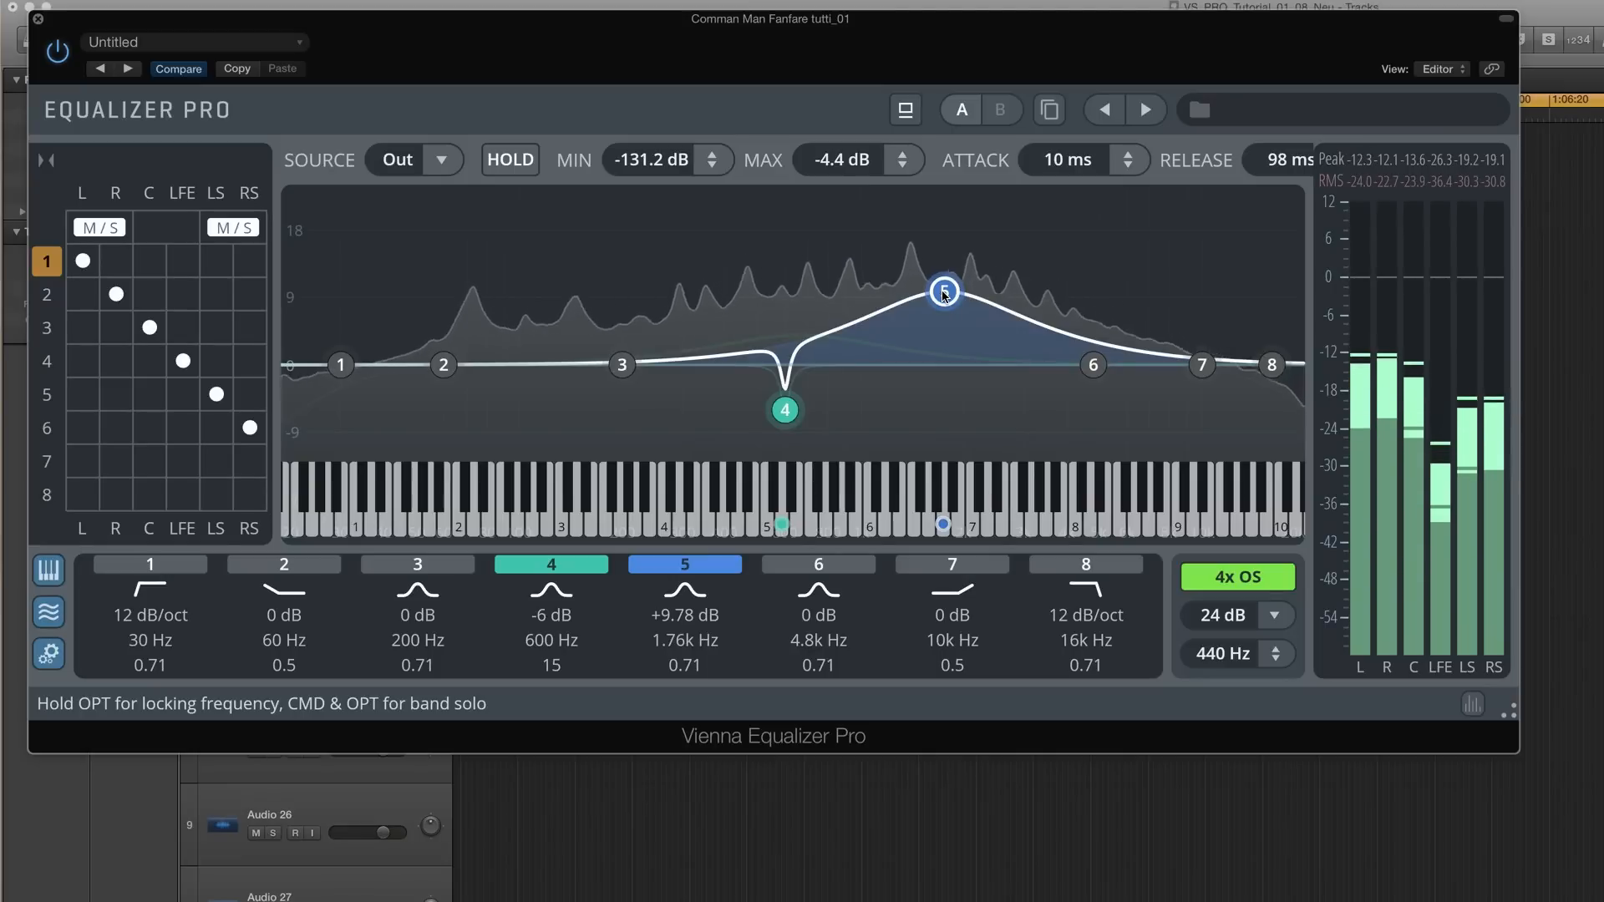
drag(948, 295, 842, 286)
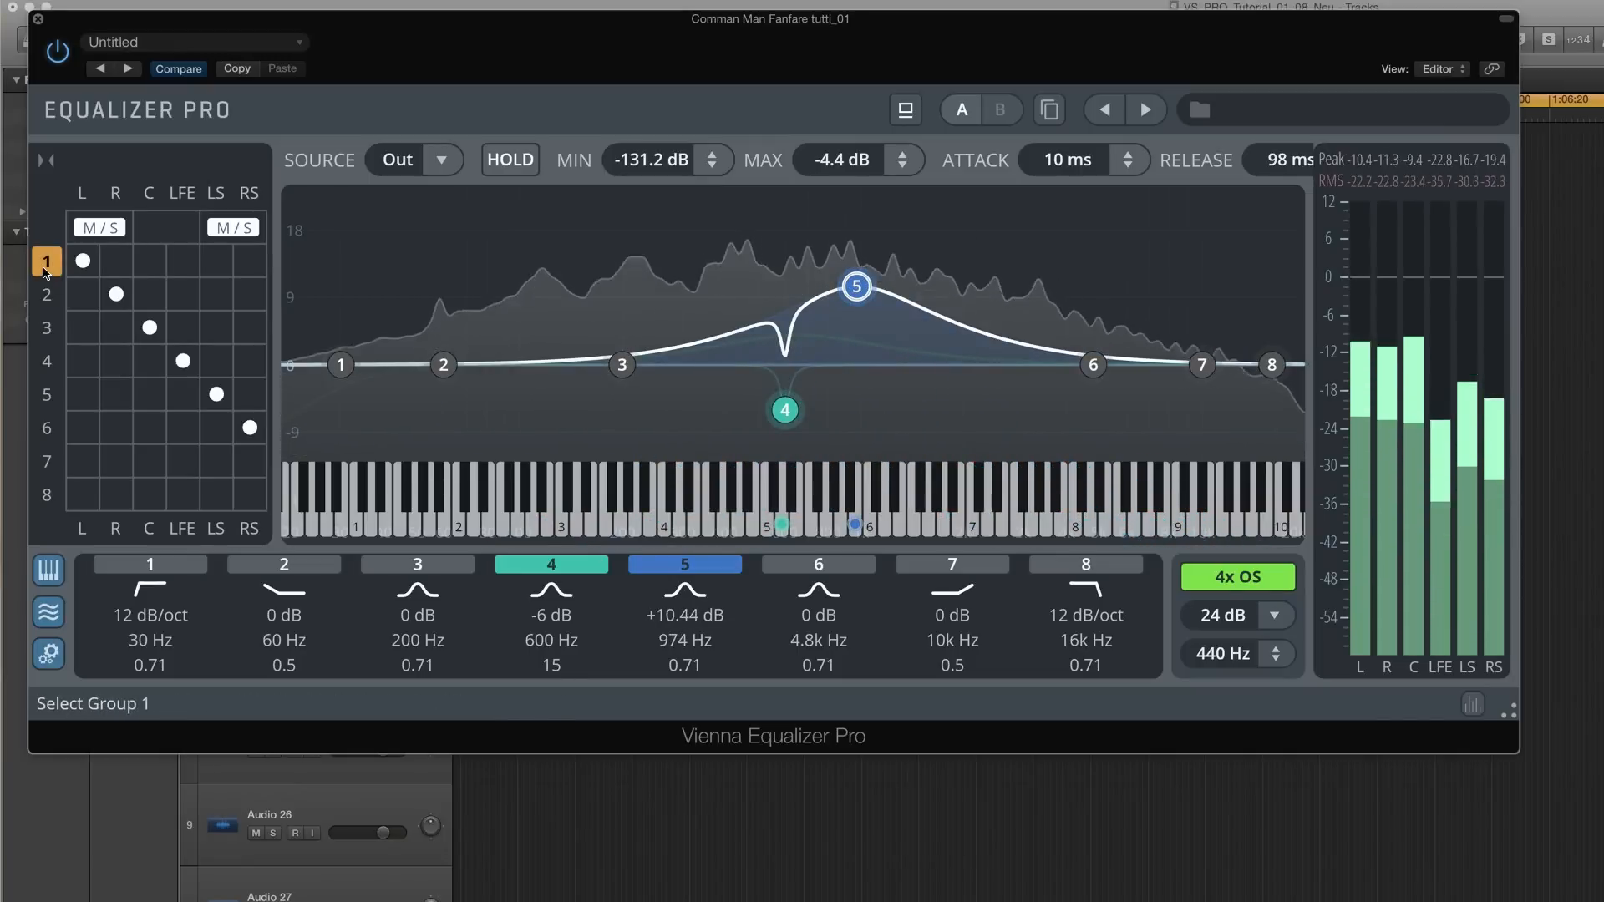
In group 2, cut band 4 to -7.89 dB at 168 Hz with Q 10.17, and boost band 5 to +2.33 dB at 1.85 kHz
click(47, 295)
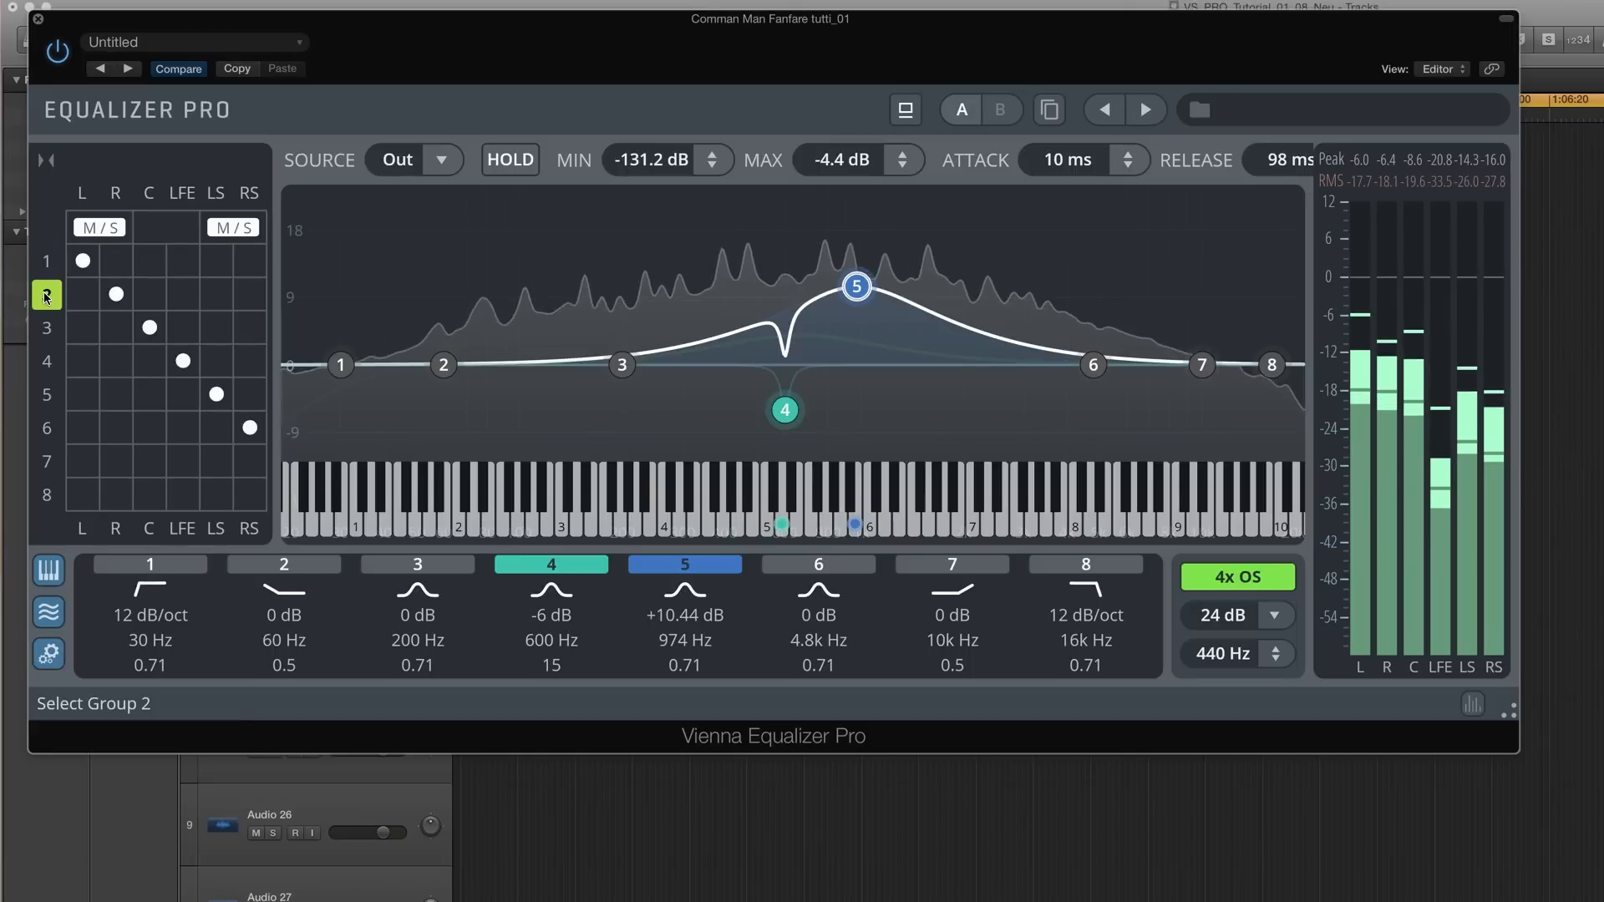
drag(787, 370, 597, 311)
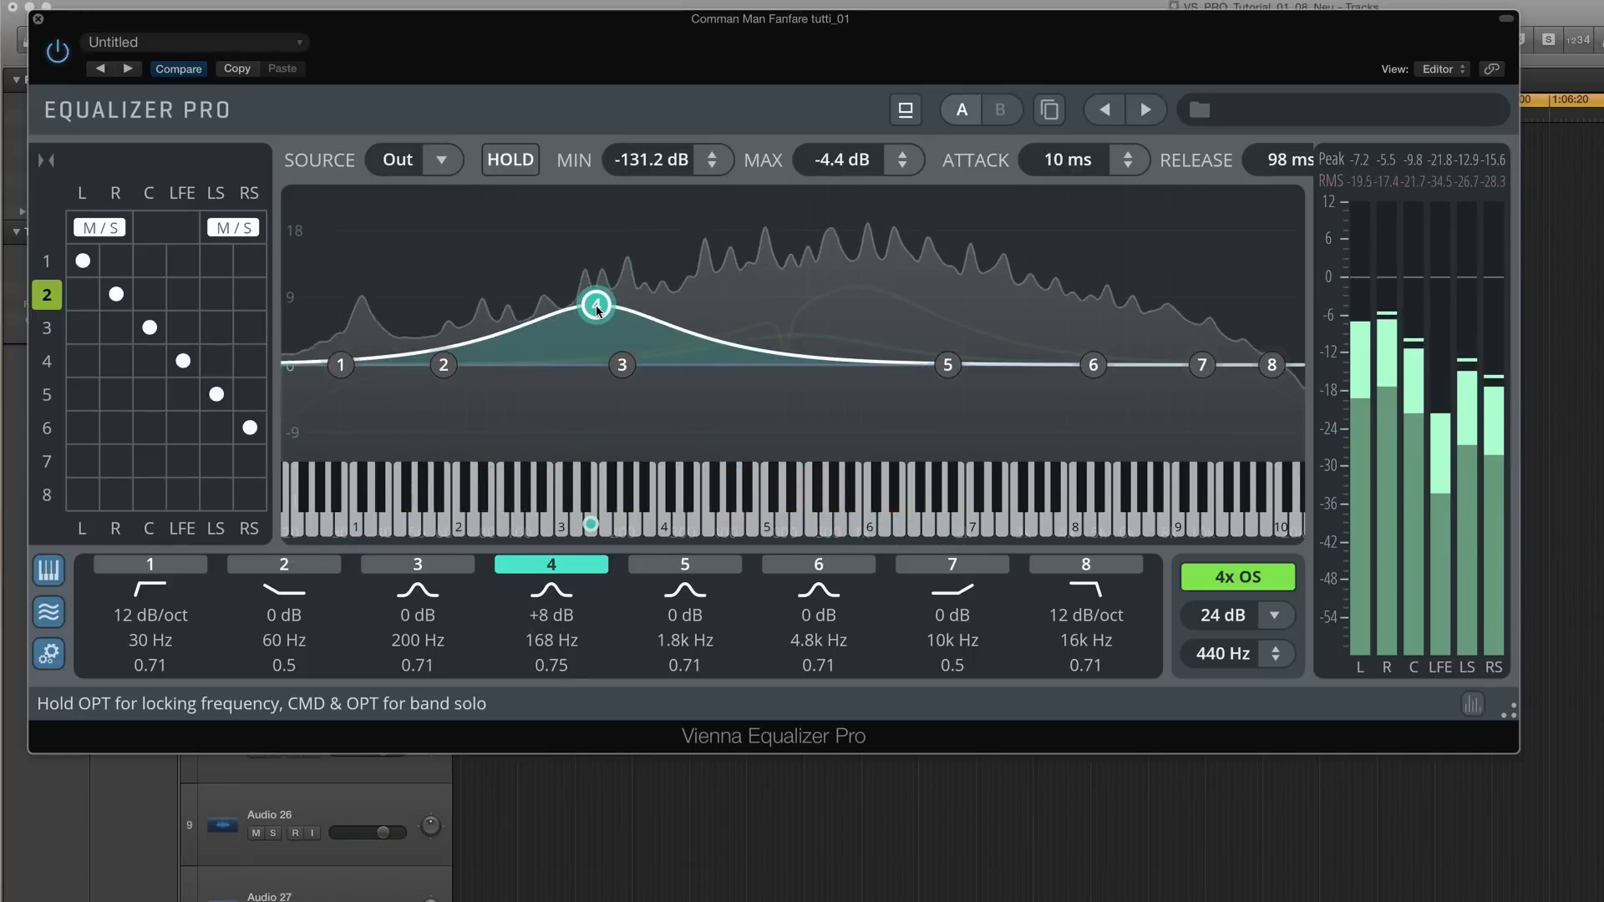
scroll(598, 311, up, 10)
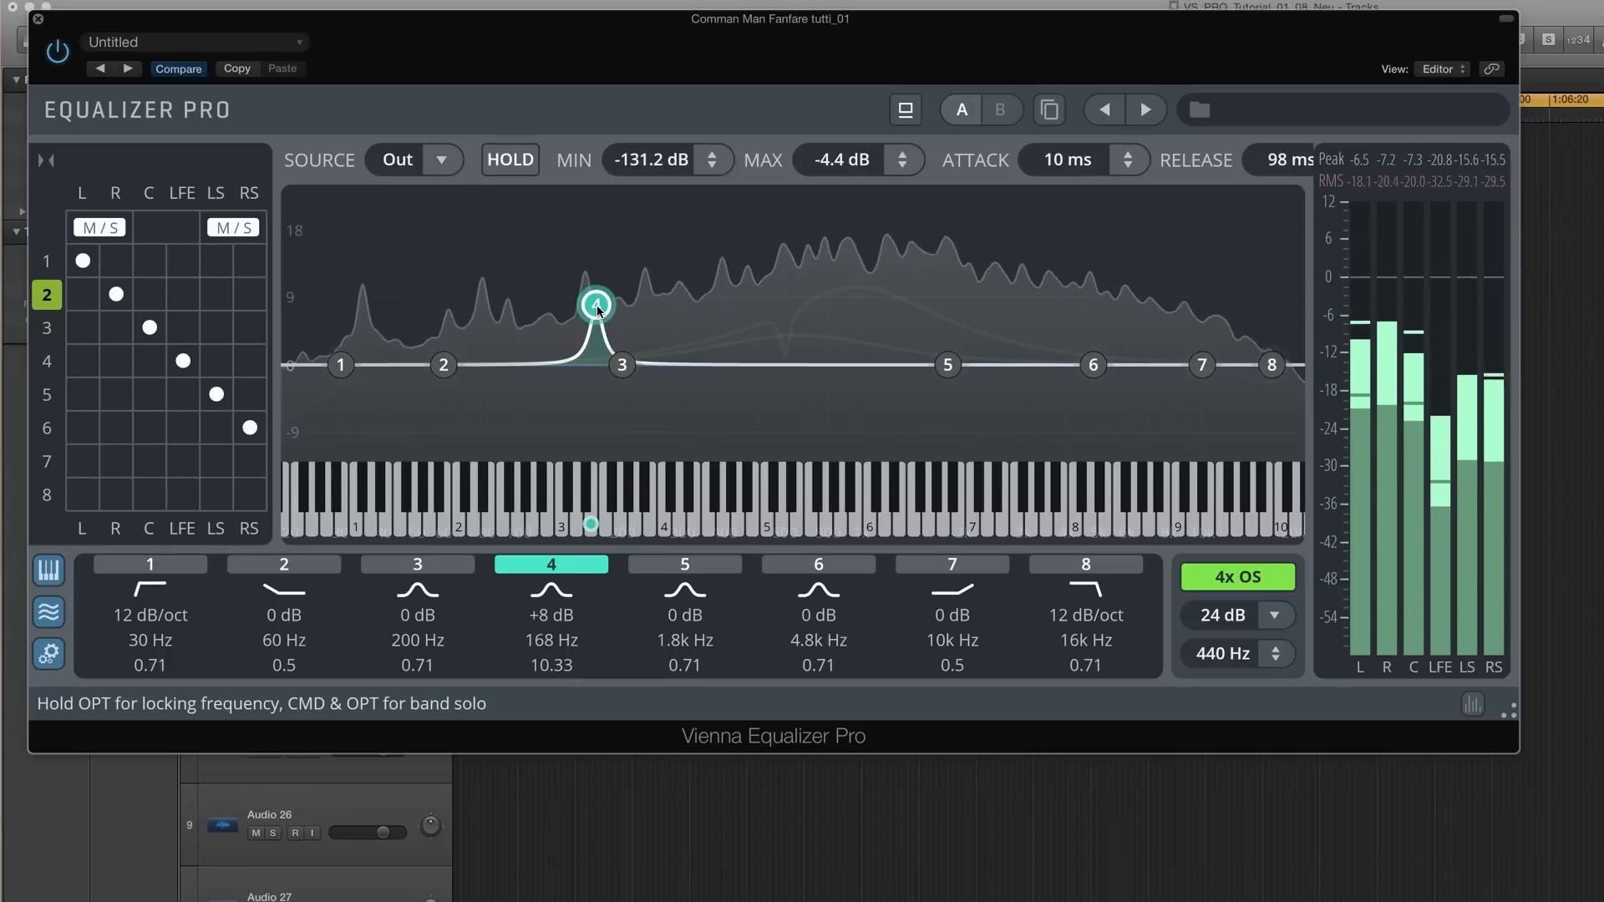
drag(597, 321, 596, 424)
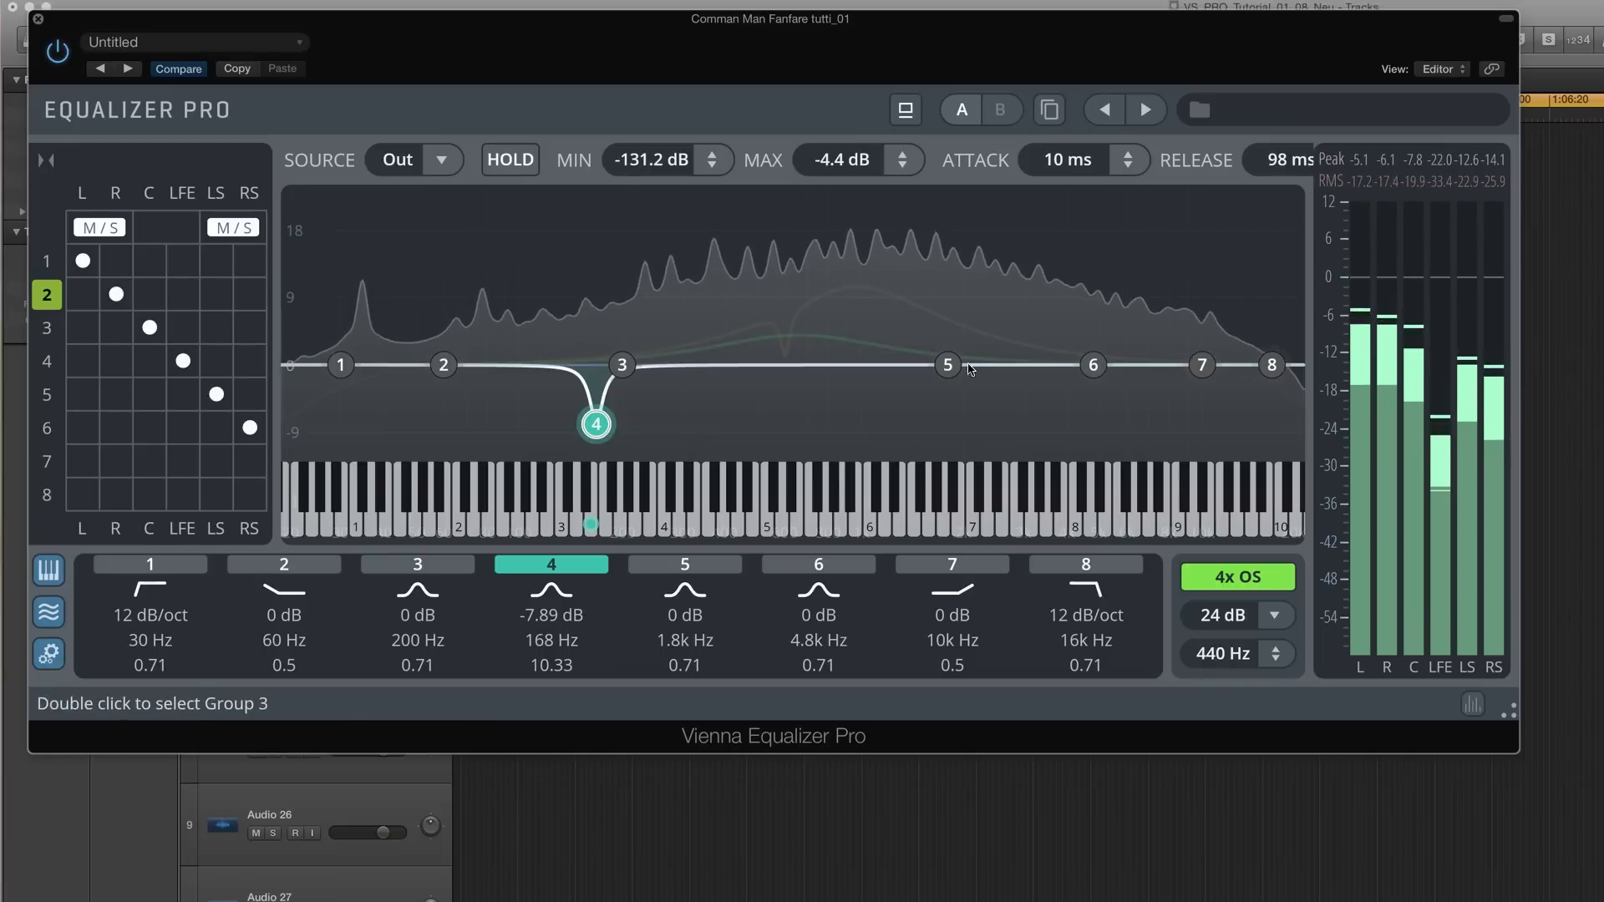
mouse_move(954, 369)
mouse_down()
mouse_move(958, 325)
mouse_move(955, 350)
mouse_up()
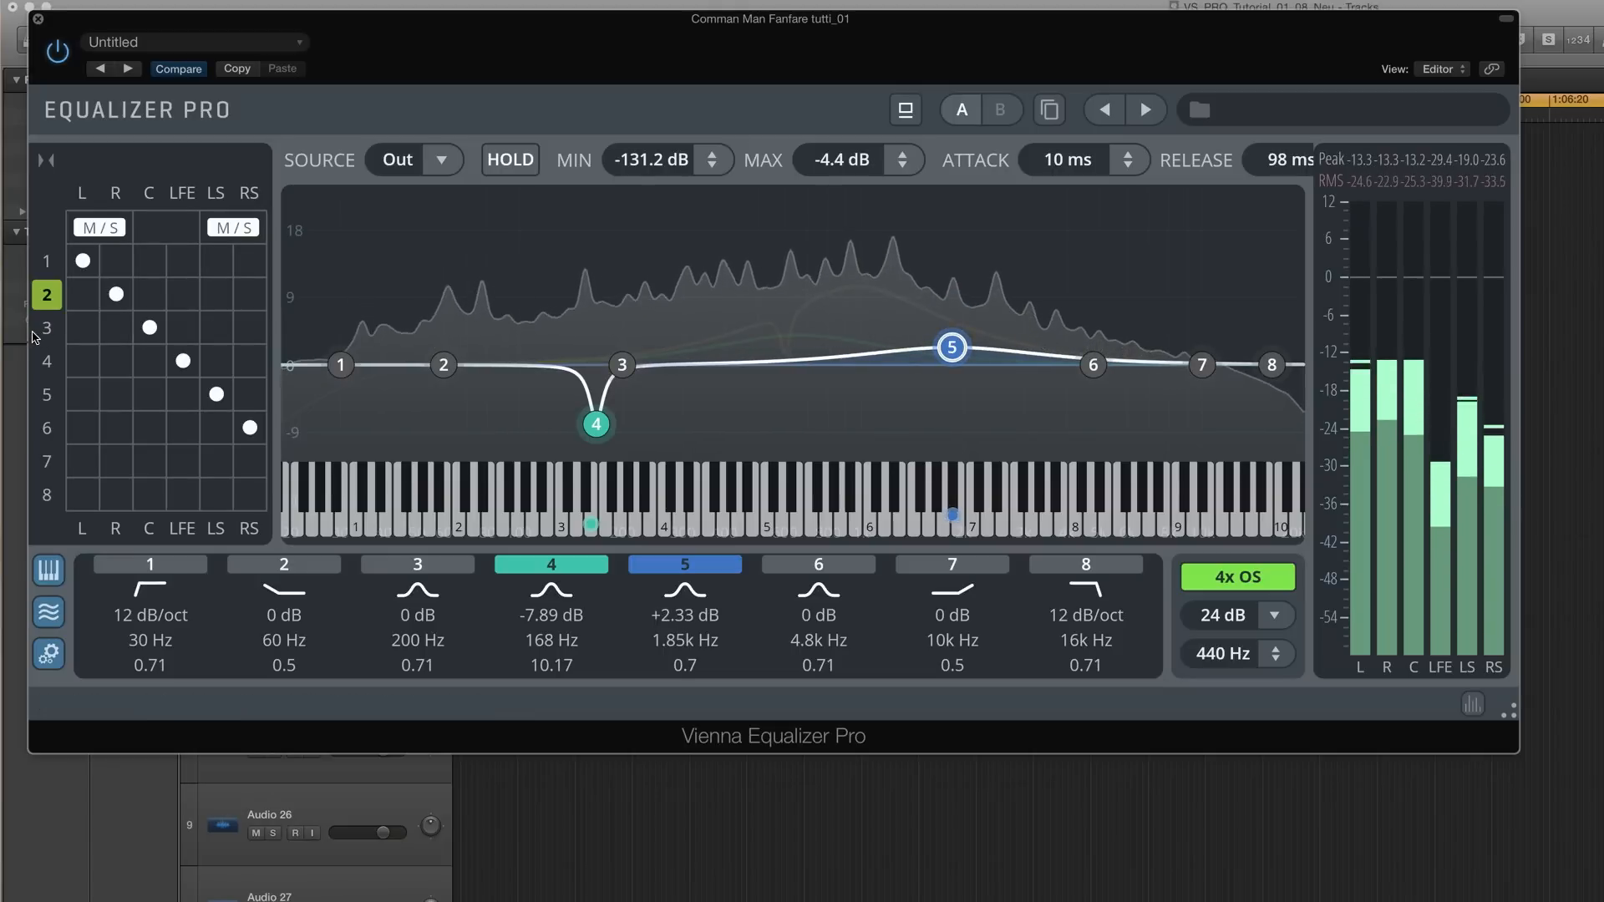
Return to group 1 and bring band 5 back to the 0 dB line at a higher frequency
click(46, 260)
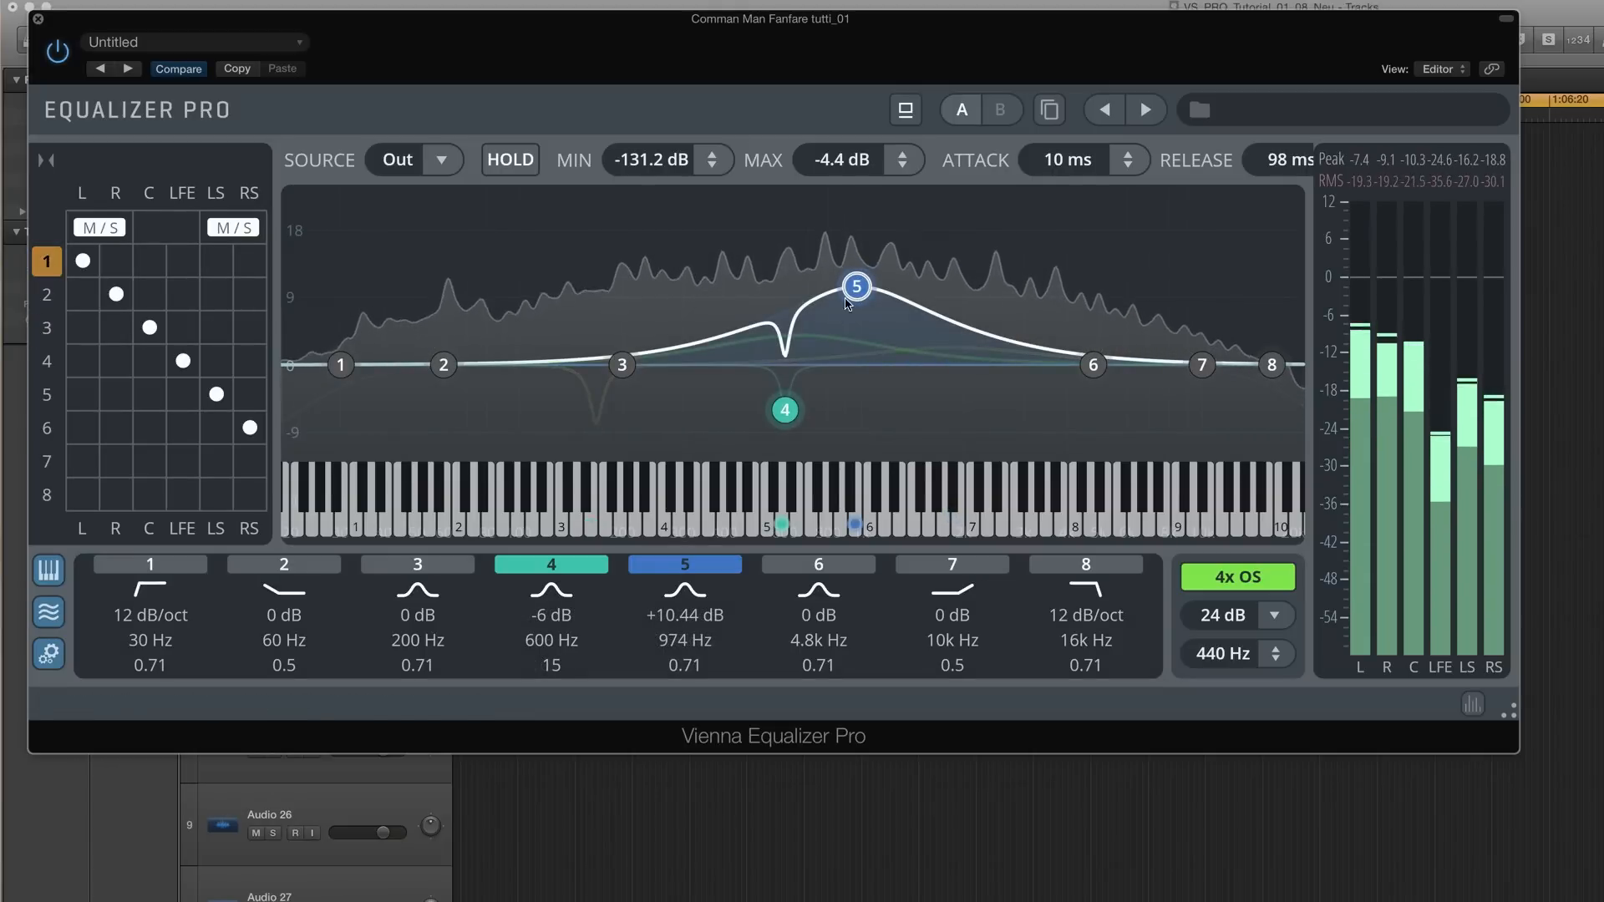
drag(858, 289, 949, 365)
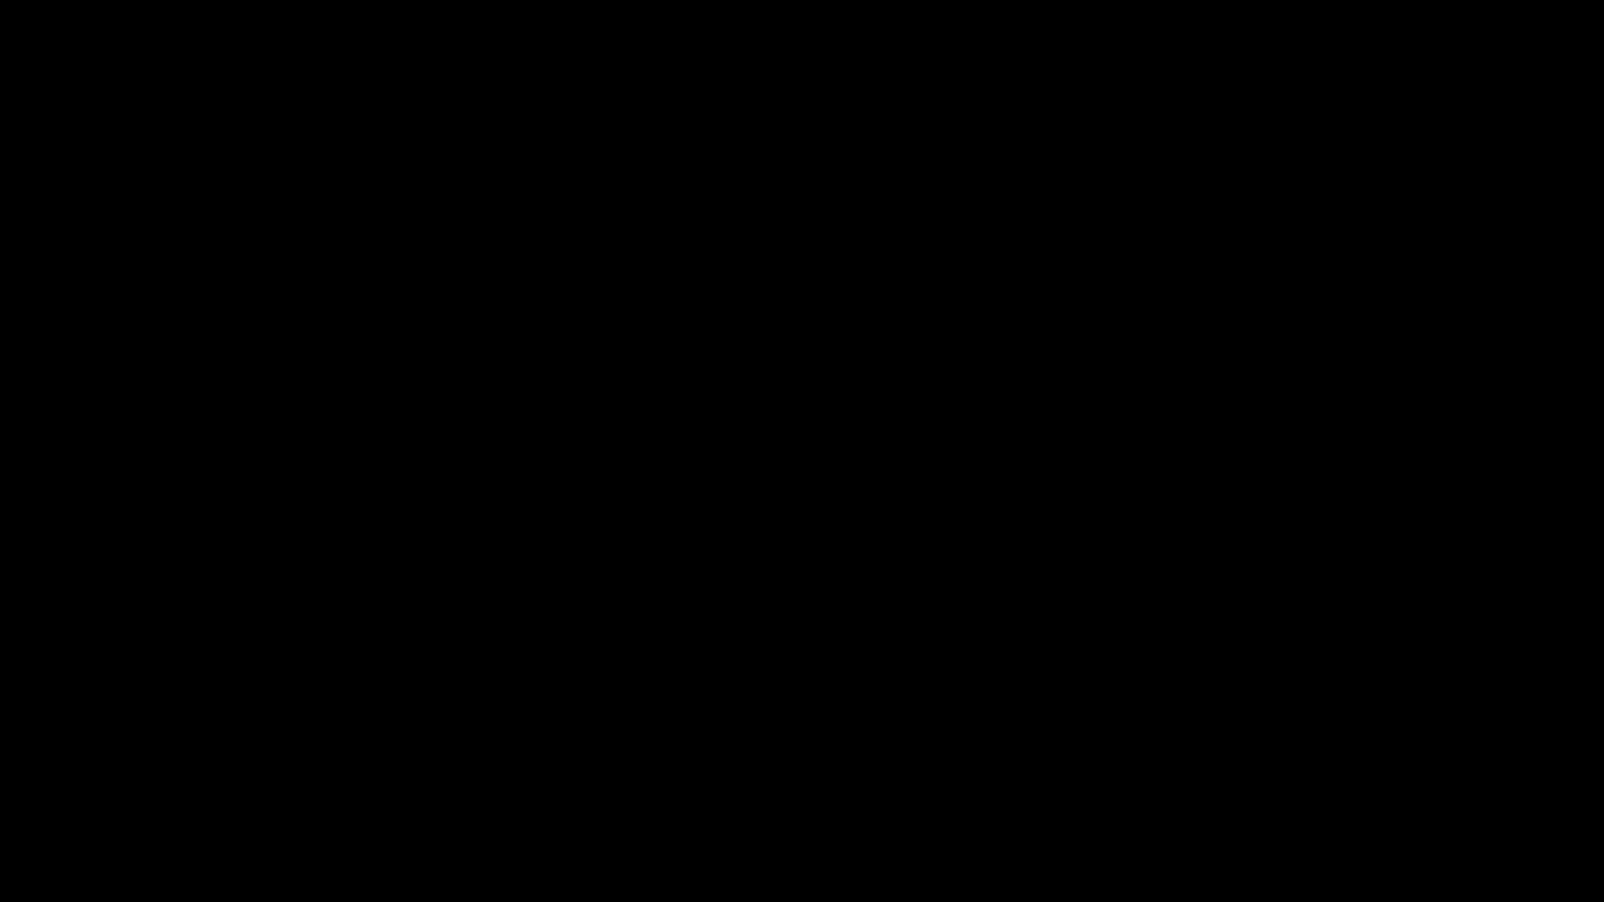